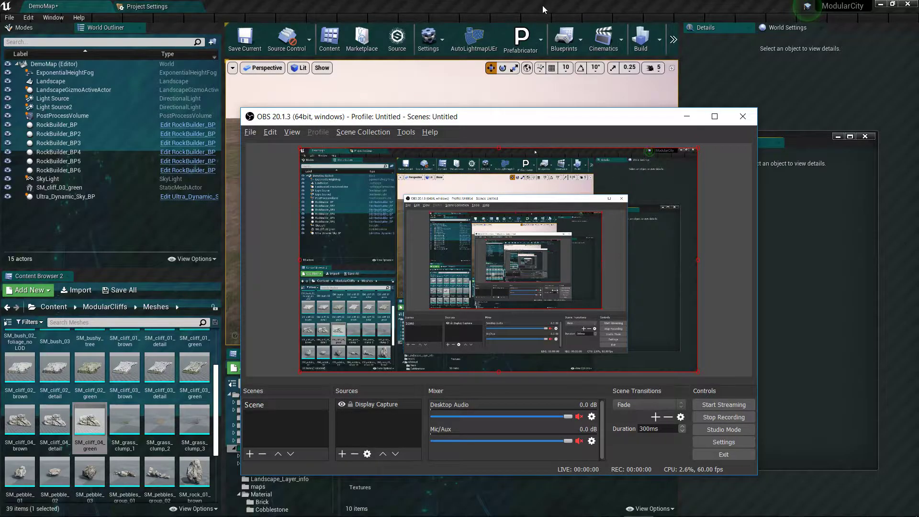
Step: Bring the Unreal Editor showing DemoMap to the foreground
click(542, 6)
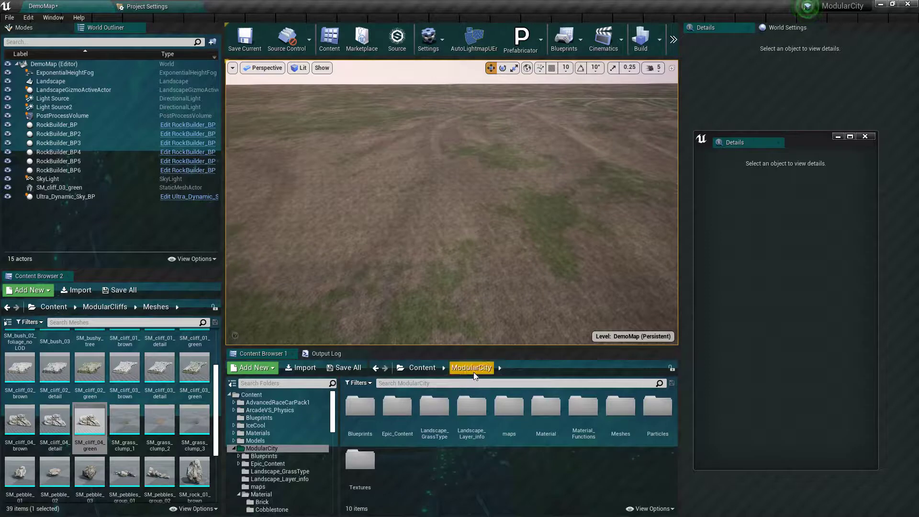
Step: Drag RockBuilder_BP from the Blueprints folder onto the landscape and close the floating Details window
double_click(360, 407)
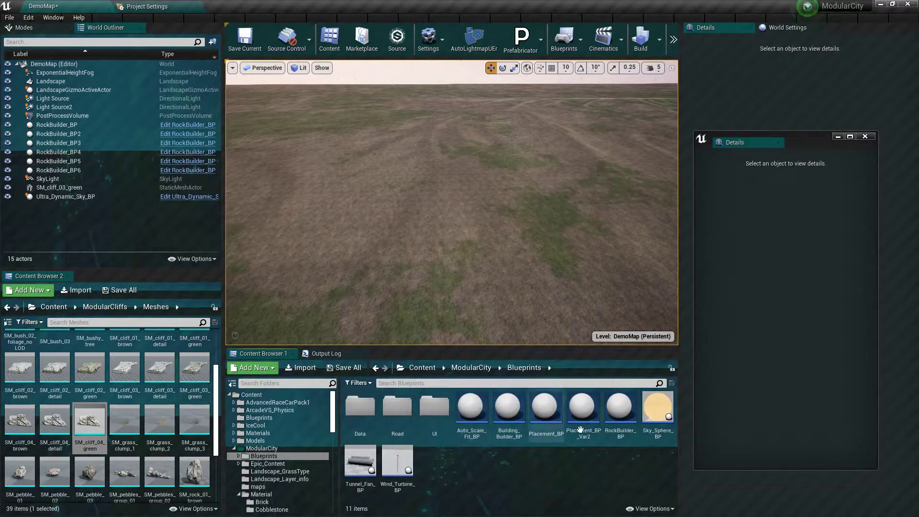
mouse_move(620, 410)
mouse_down()
mouse_move(432, 203)
mouse_move(422, 155)
mouse_up()
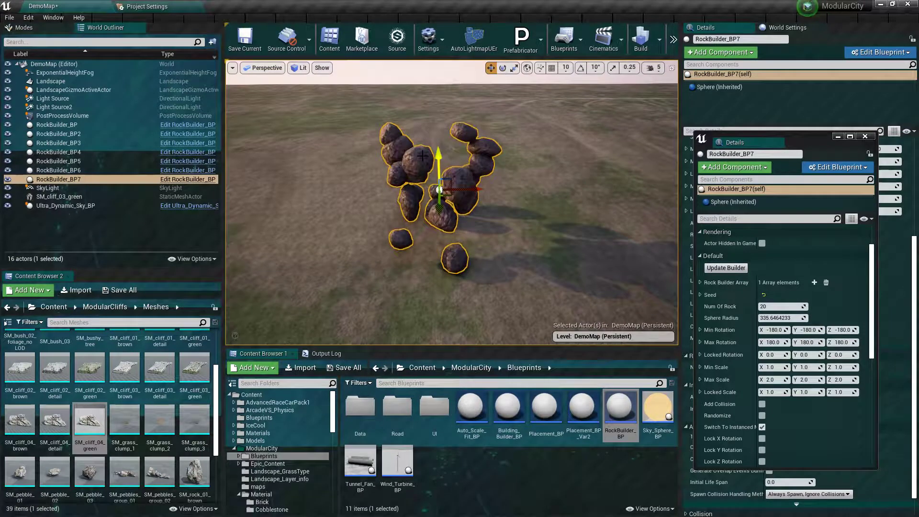
click(866, 137)
scroll(822, 209, up, 3)
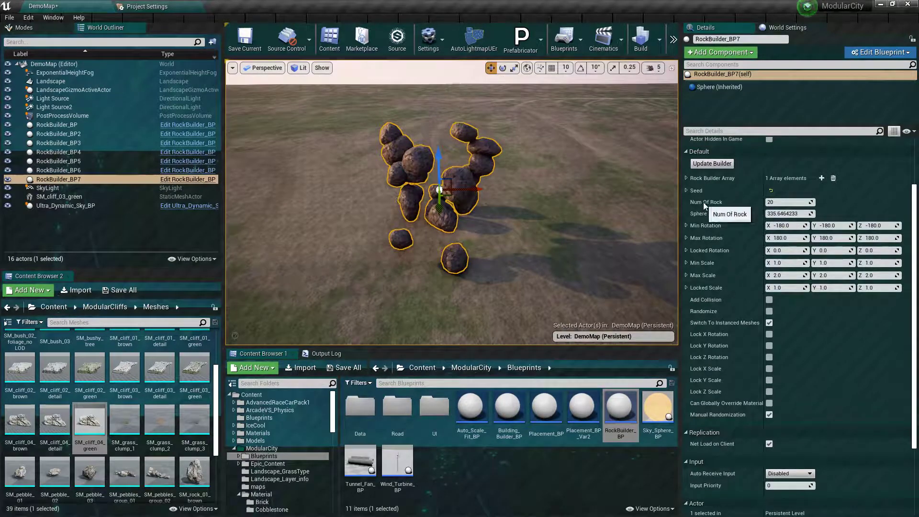
Step: Expand the Rock Builder Array and add two more mesh entries
click(686, 179)
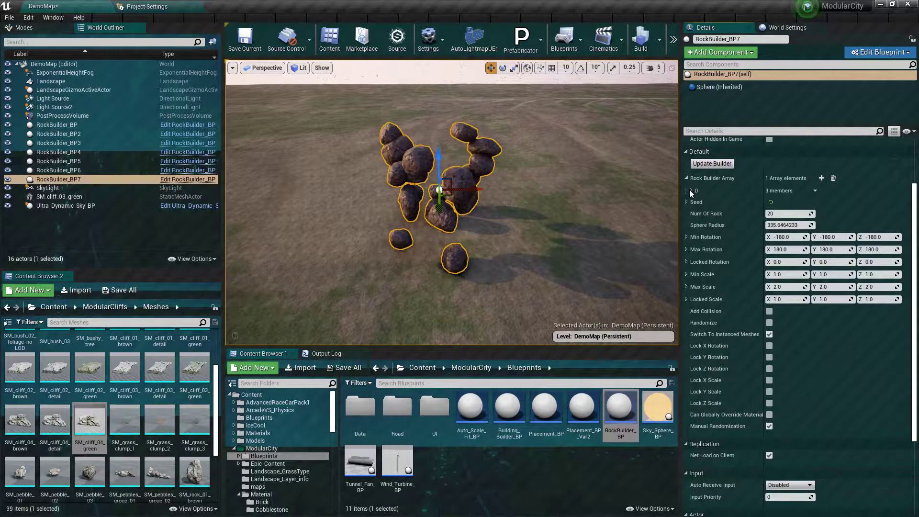
click(691, 191)
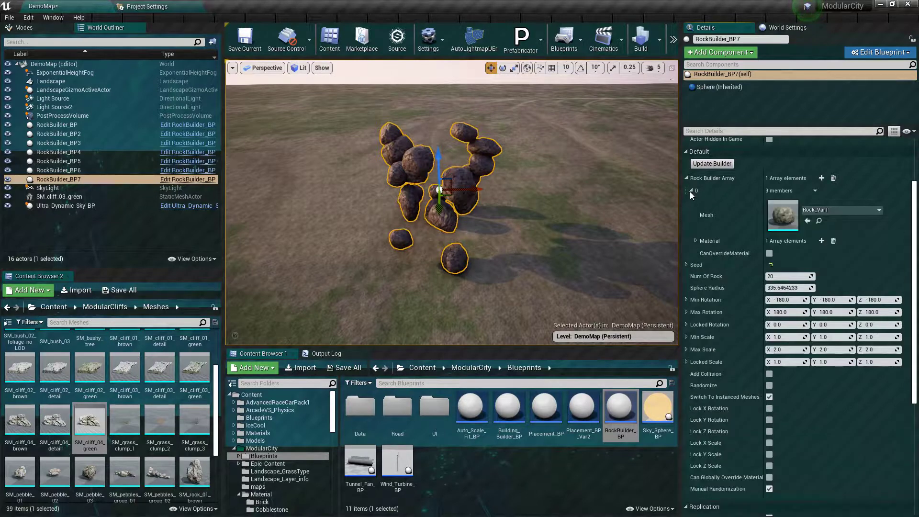
click(822, 178)
click(821, 178)
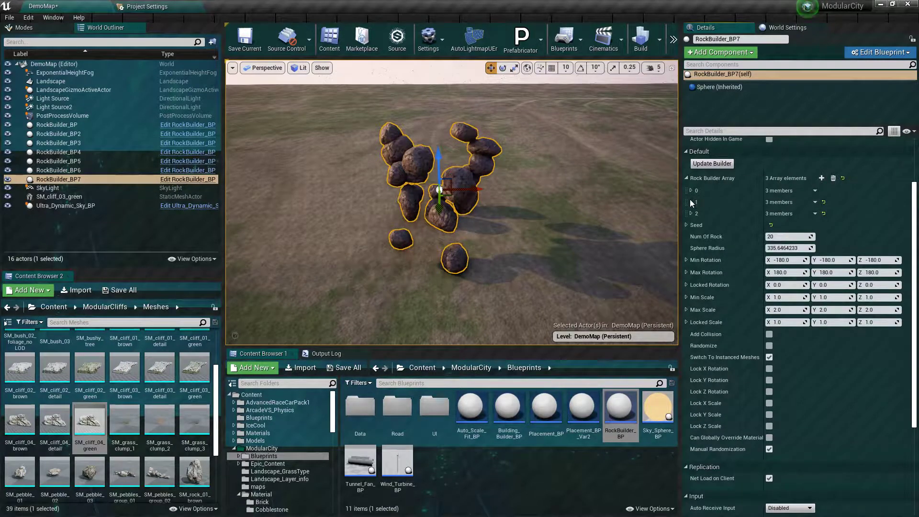
click(691, 201)
Step: Assign Rock_Var9 to element 1's Mesh and Rock_Var12 to element 2's Mesh
click(819, 231)
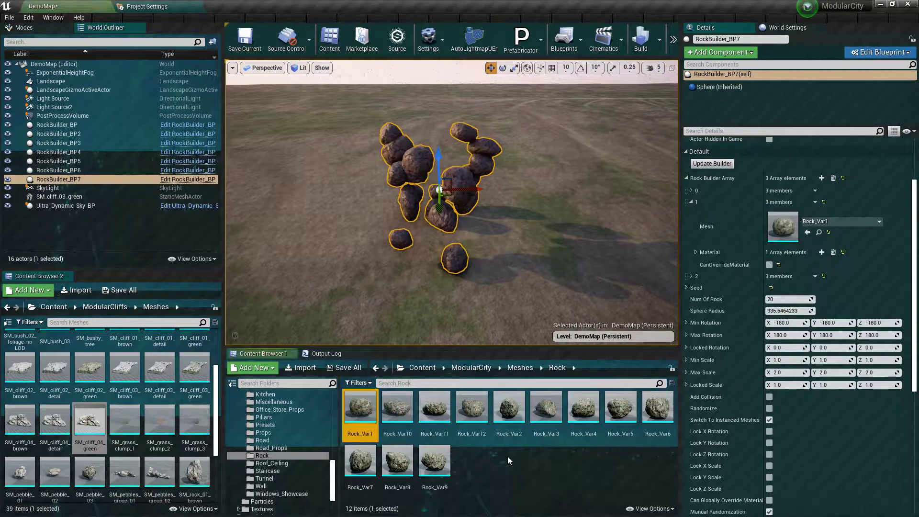
drag(432, 461, 783, 227)
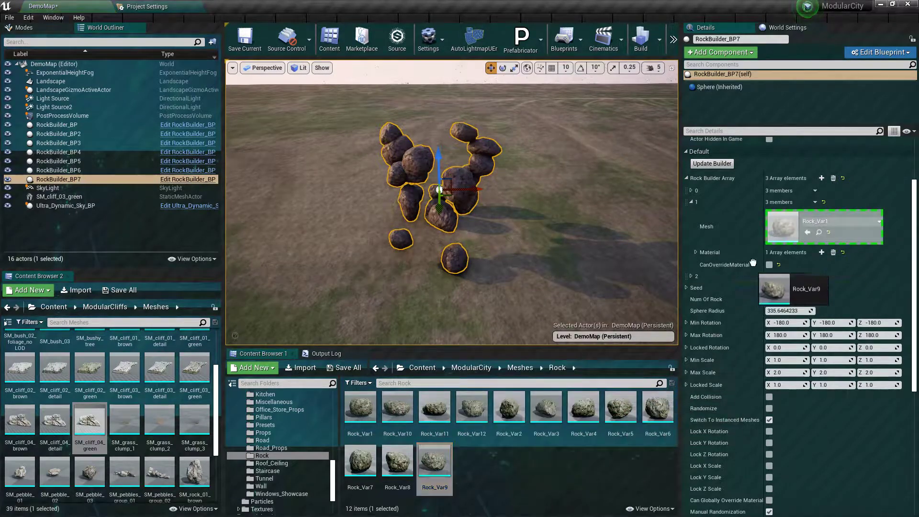
click(693, 276)
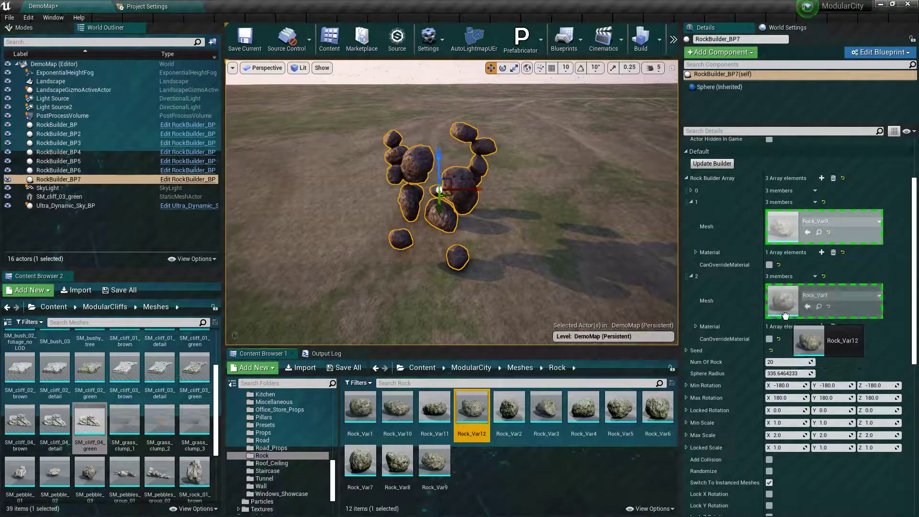
drag(481, 410, 784, 301)
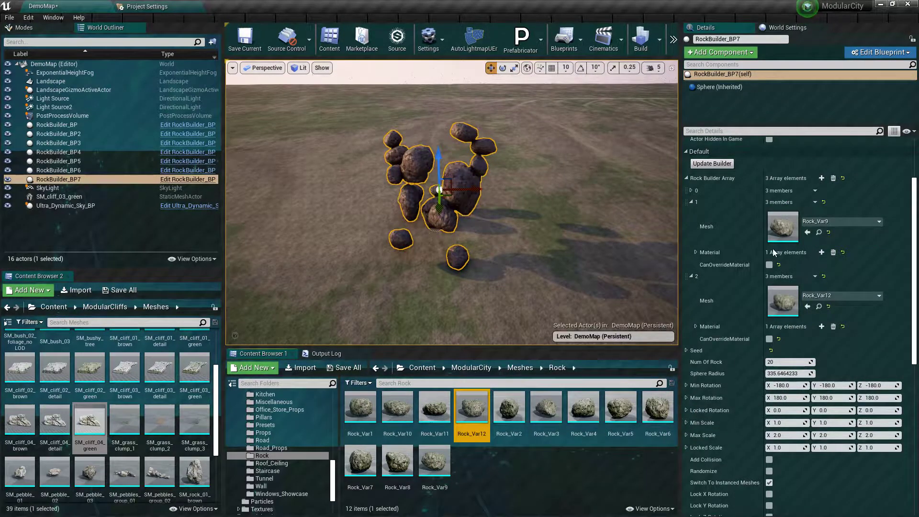
scroll(766, 268, down, 5)
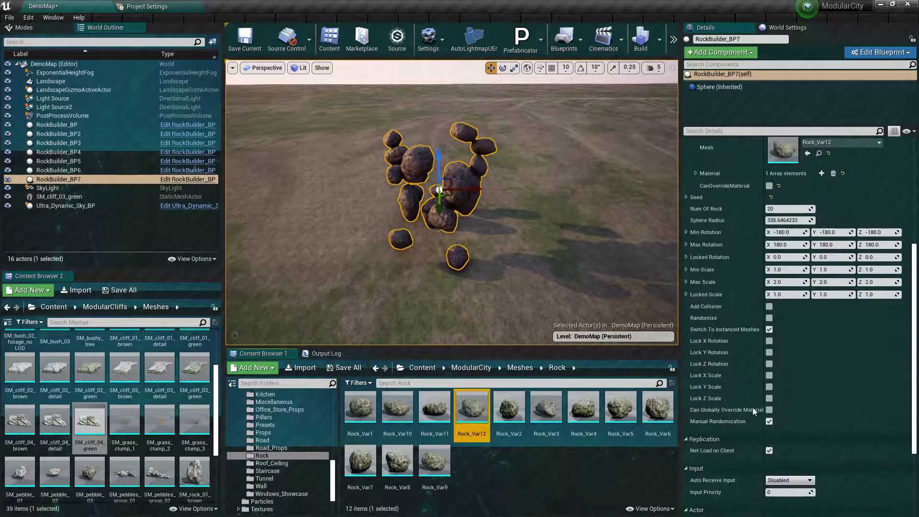
scroll(809, 325, up, 4)
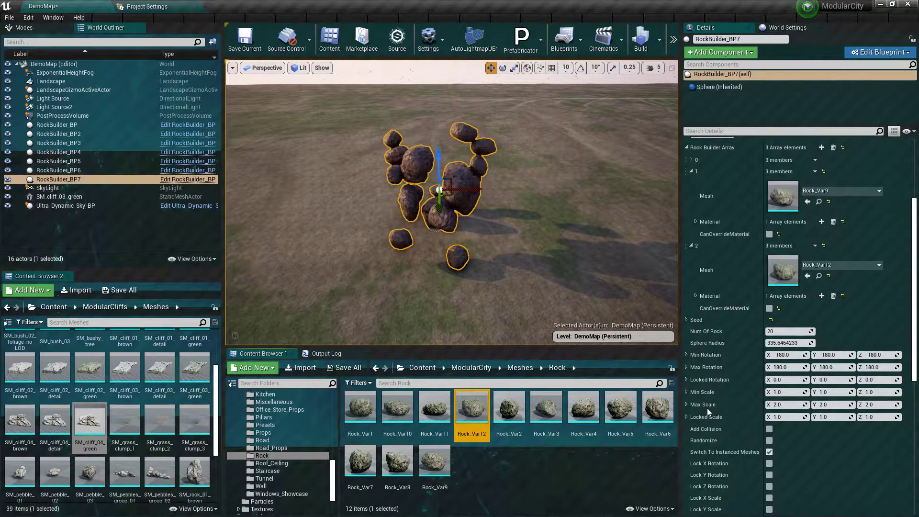
Step: Set Min Scale to 3, 3, 3 and Max Scale to 5, 5, 5
click(780, 392)
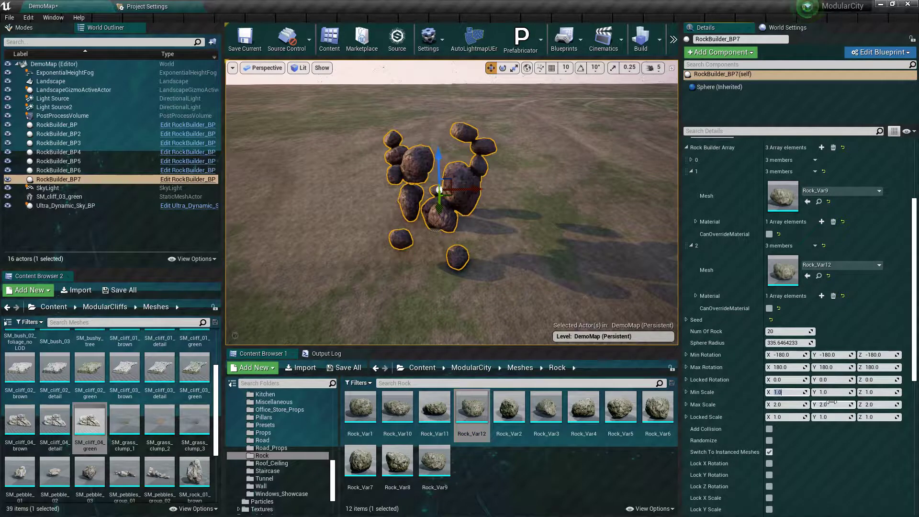
text(3)
key(Tab)
text(3	3	)
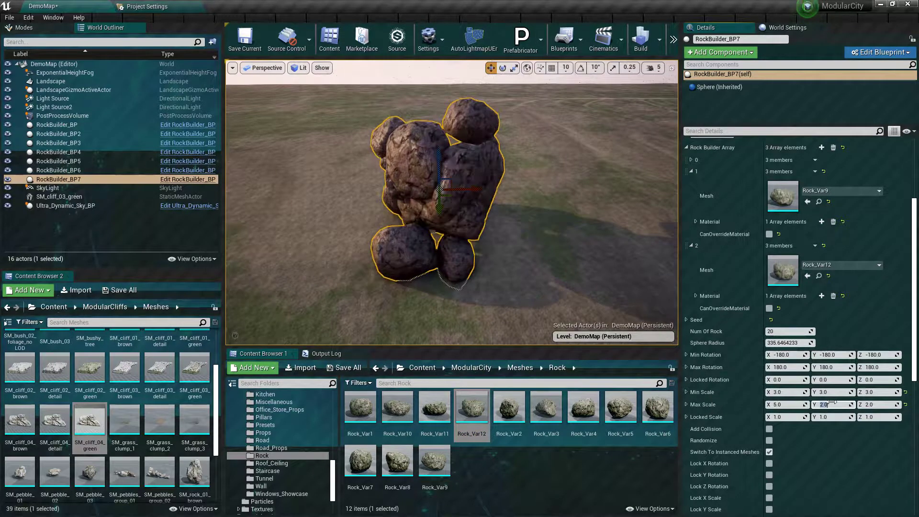
text(5	5	5)
key(Return)
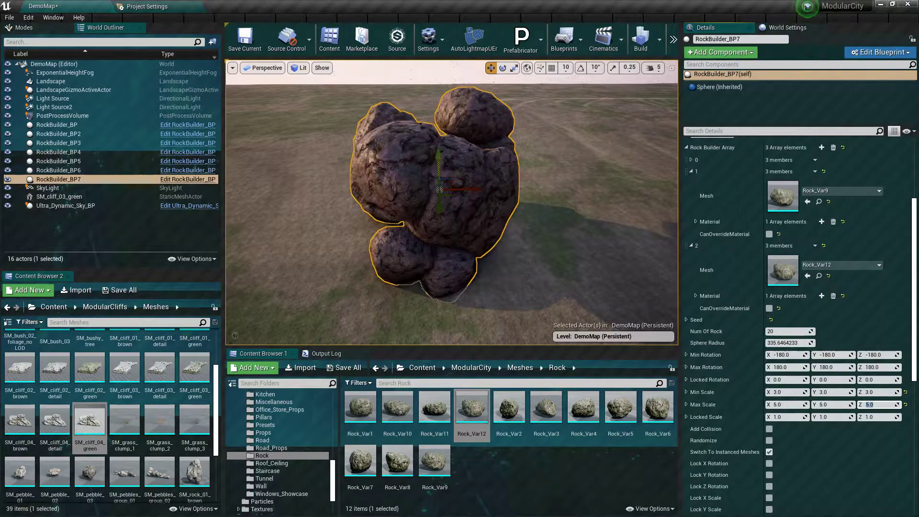
Step: Frame the rock cluster and shift it slightly to the left
drag(437, 152, 437, 106)
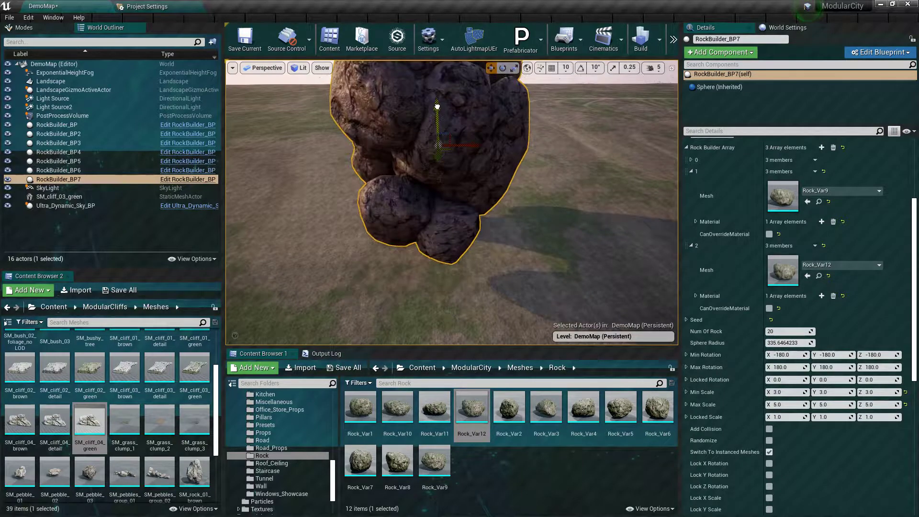
click(687, 147)
key(f)
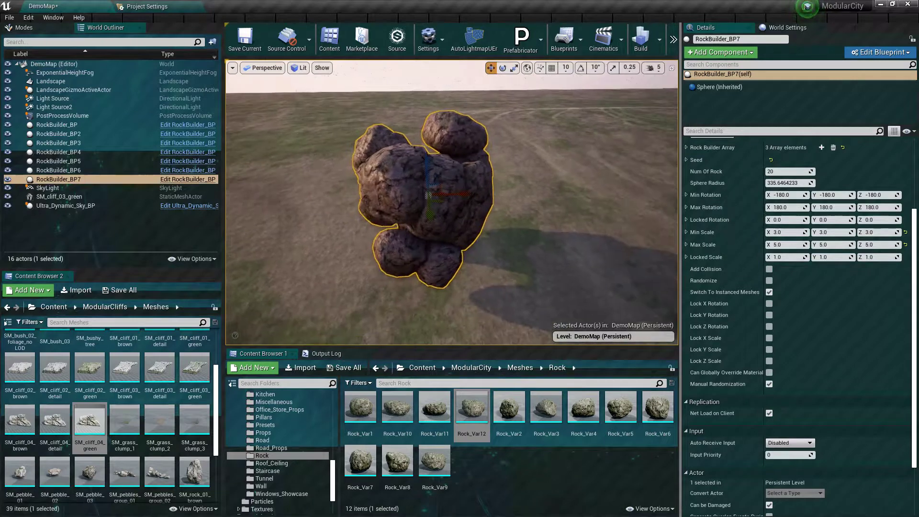
drag(474, 184, 443, 186)
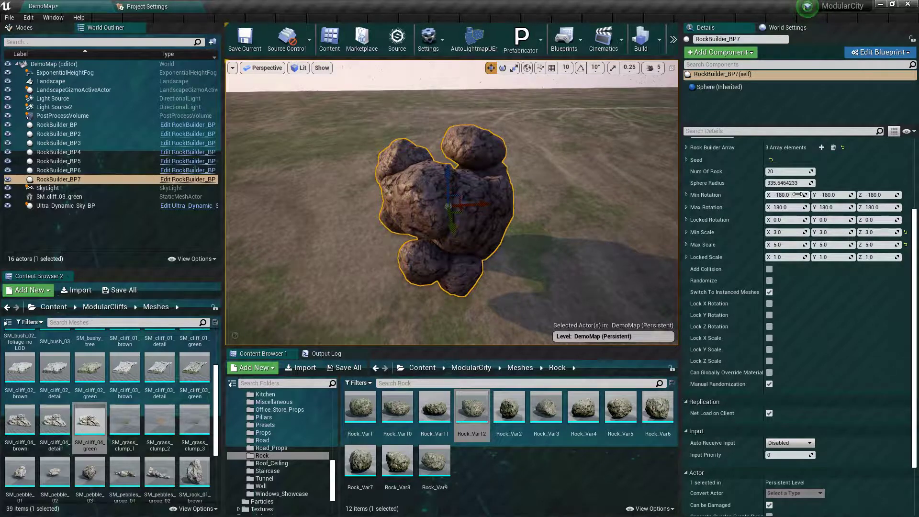
text(0)
Step: Try zeroing the Min Rotation values, then reset Min Rotation to its default -180
key(Tab)
text(0)
key(Tab)
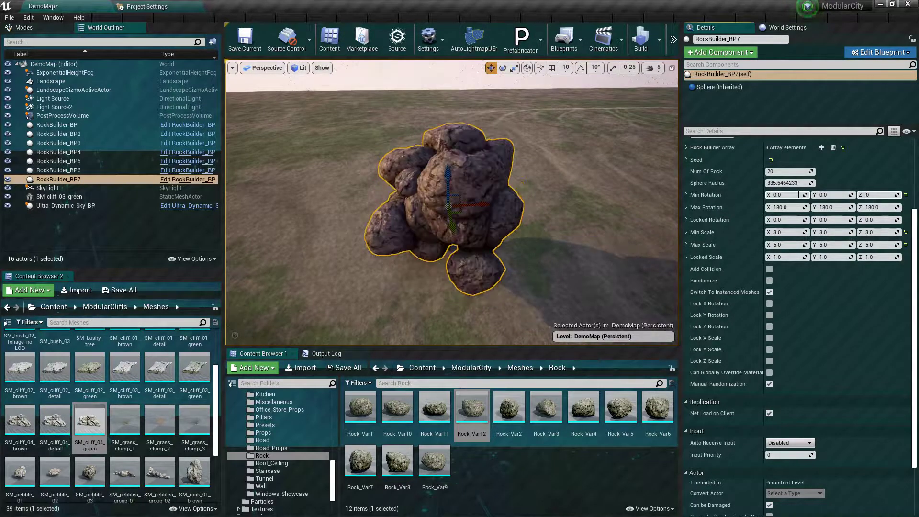
text(0)
key(Return)
right_drag(518, 240, 518, 239)
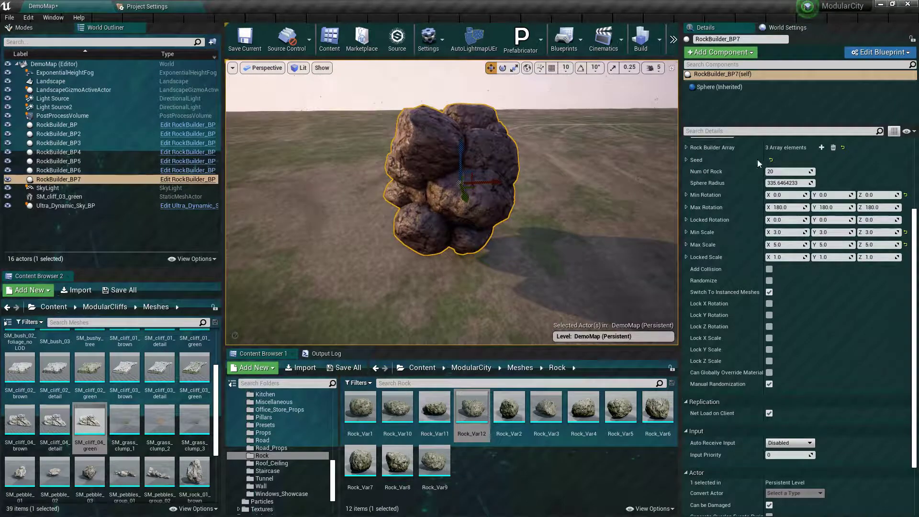
click(905, 196)
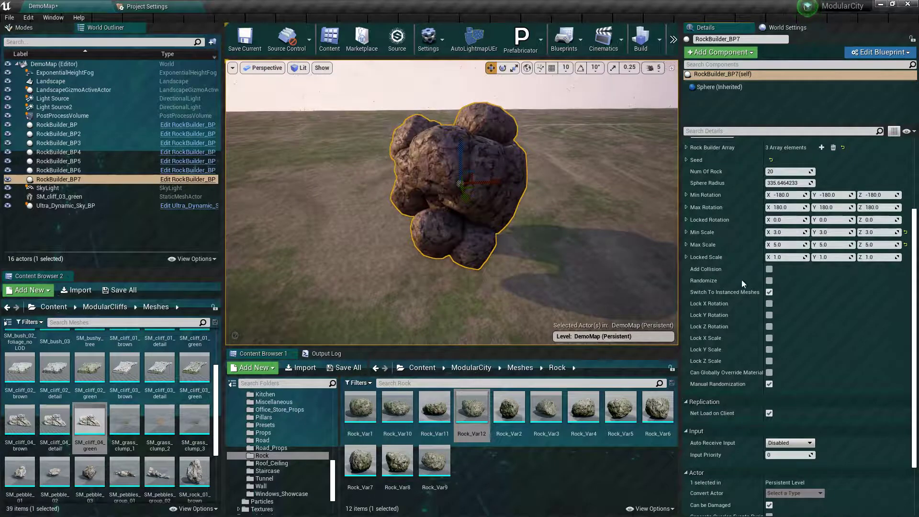
Step: Enable Lock X and Lock Y Rotation, then Alt-drag a duplicate RockBuilder_BP8 to the right
click(770, 304)
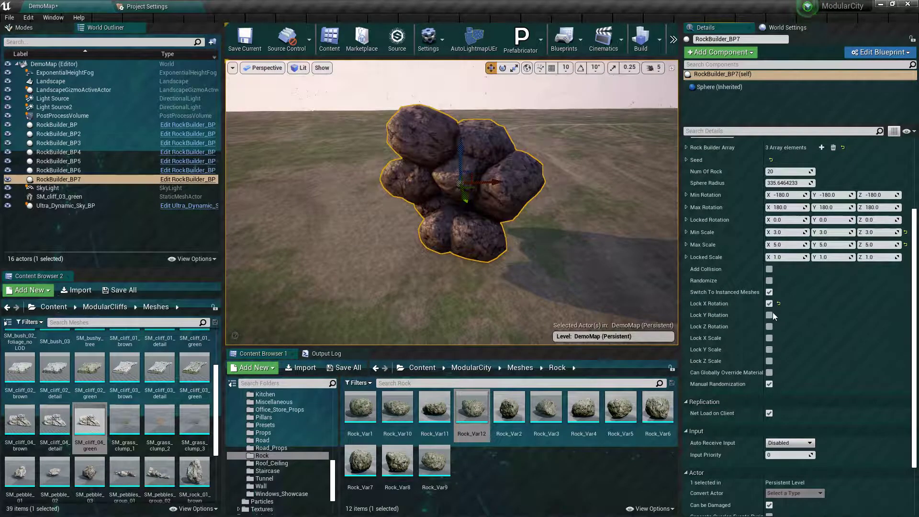
click(770, 314)
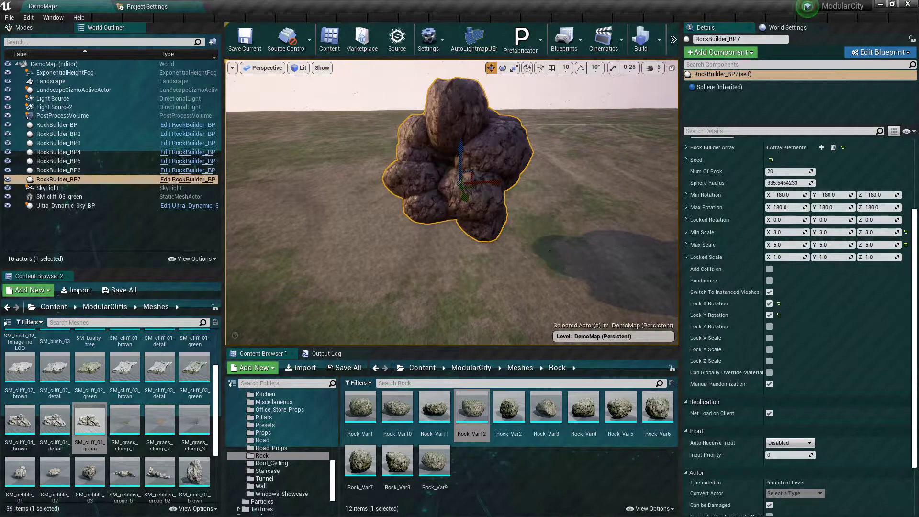
middle_drag(554, 251, 553, 251)
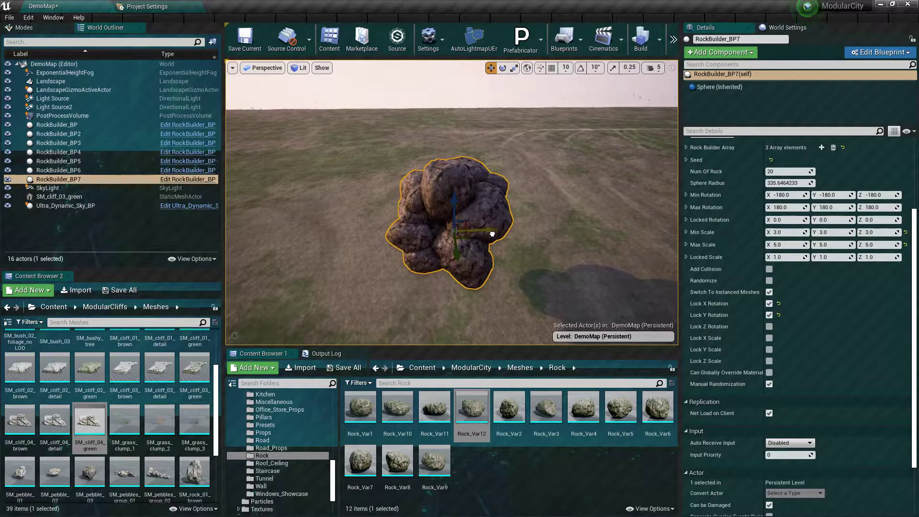
alt+drag(493, 234, 537, 230)
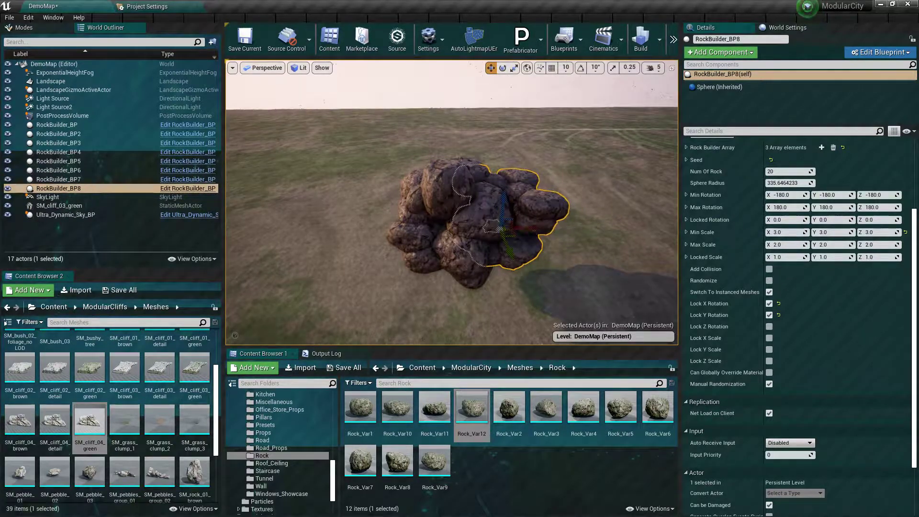
Step: Reposition the duplicate, reset its Min Scale to 1.0 and reduce Sphere Radius to about 131
middle_drag(561, 197, 560, 198)
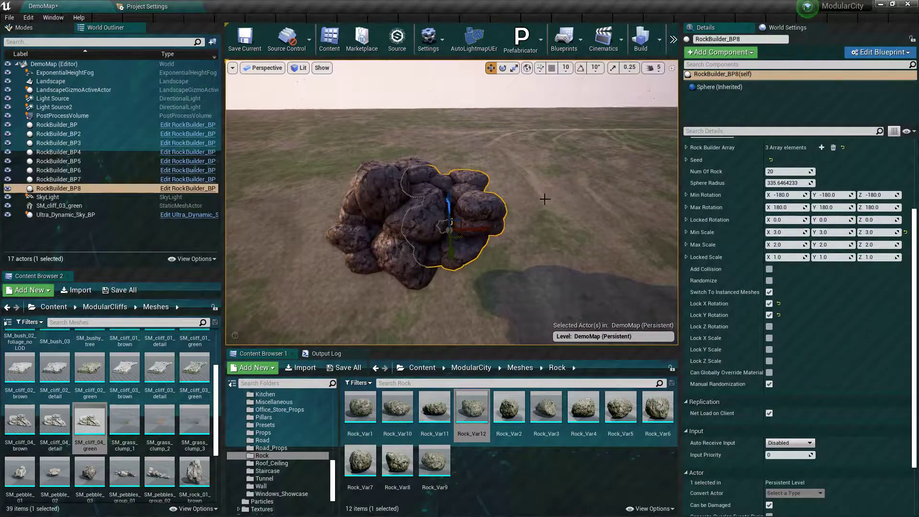
right_drag(549, 198, 550, 198)
mouse_move(455, 204)
mouse_down()
mouse_move(490, 224)
mouse_move(483, 220)
mouse_up()
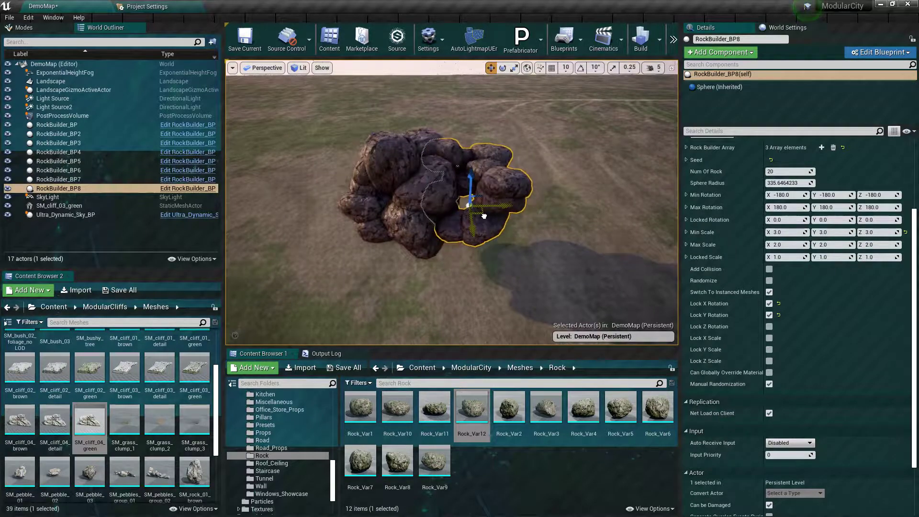
click(909, 235)
right_drag(561, 252, 665, 208)
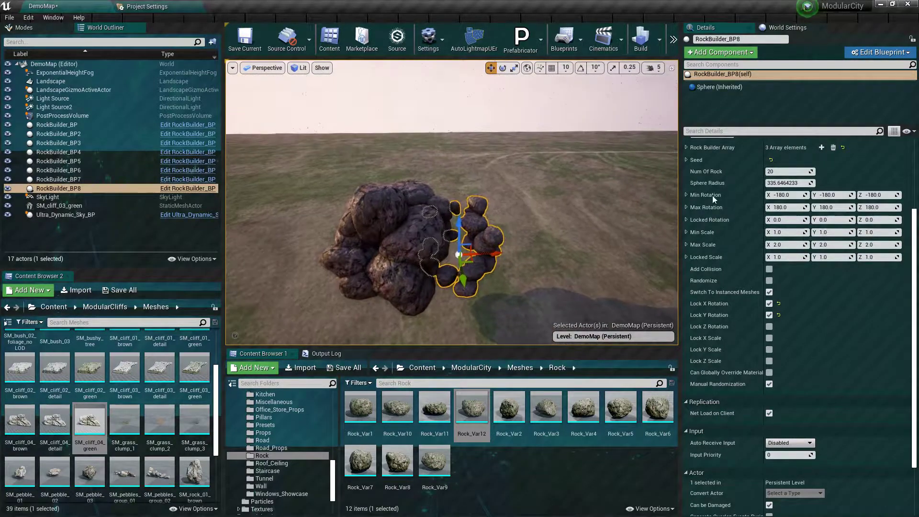
drag(781, 183, 766, 183)
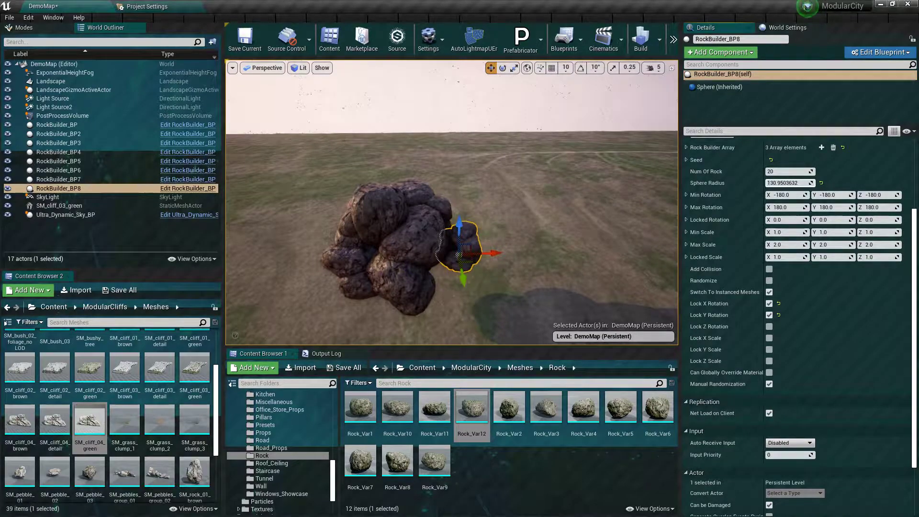
key(f)
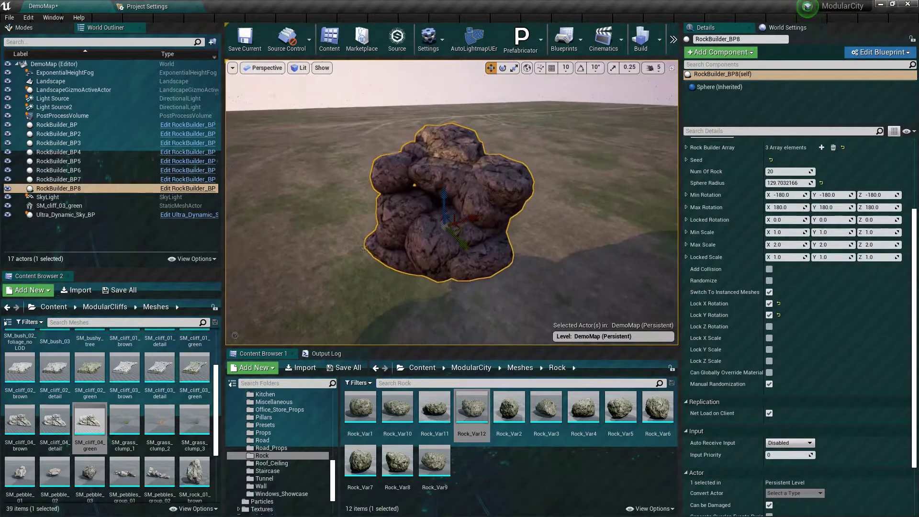
right_drag(663, 213, 664, 256)
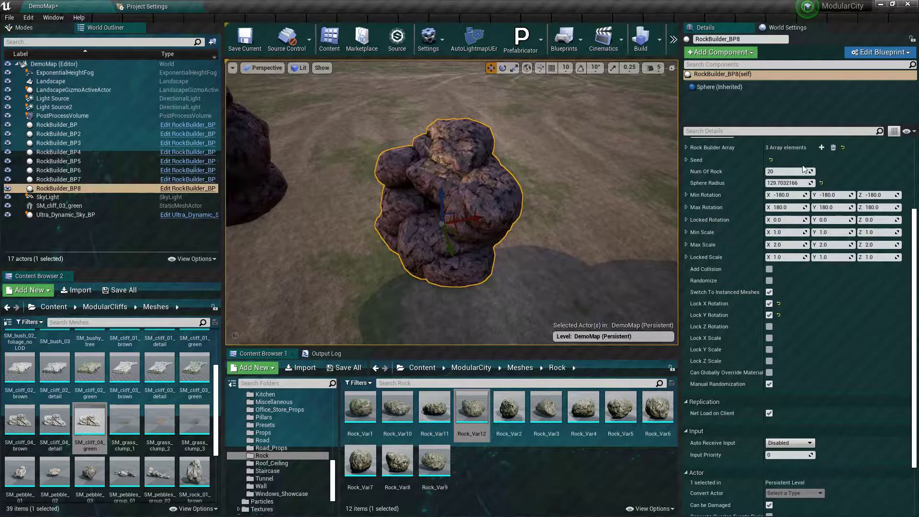
Step: Try Num Of Rock values such as 5, 100, 50, 30 and 10
click(783, 172)
text(5)
key(Return)
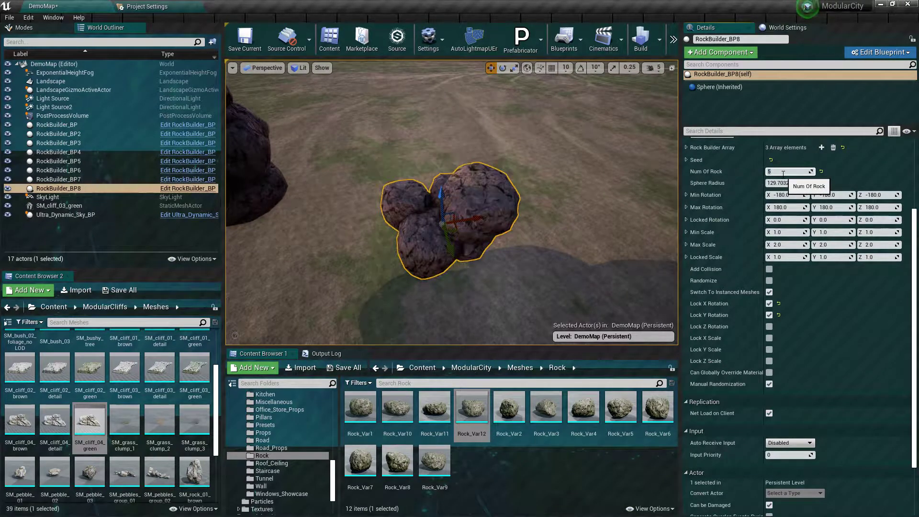
key(Return)
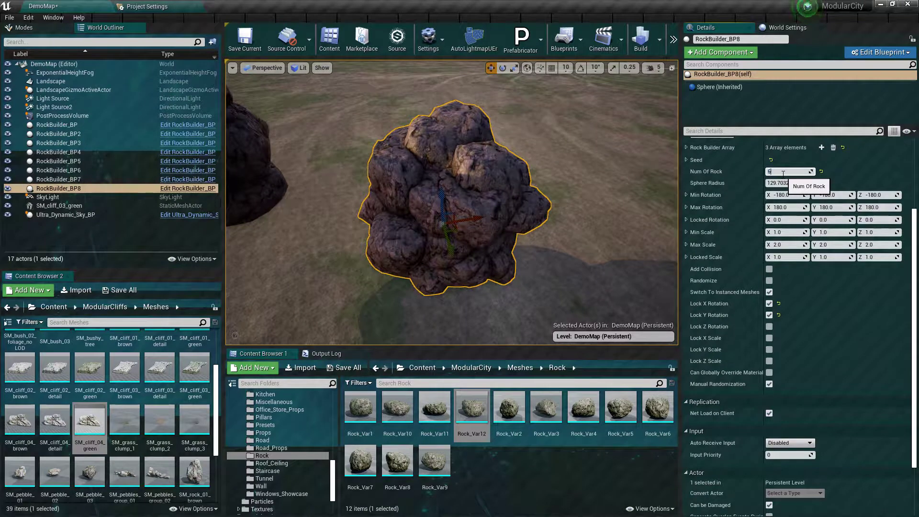
text(0)
text(1)
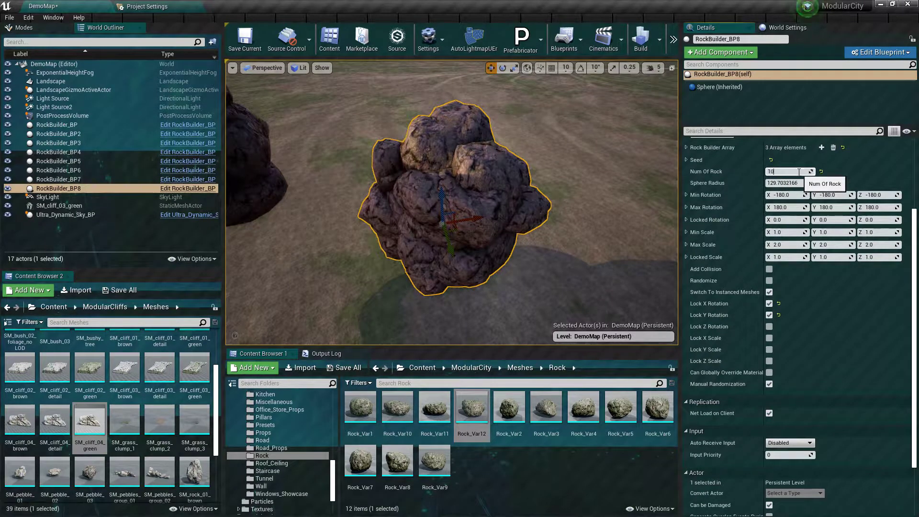
key(Return)
mouse_move(798, 172)
mouse_down()
mouse_move(806, 169)
mouse_move(749, 344)
mouse_up()
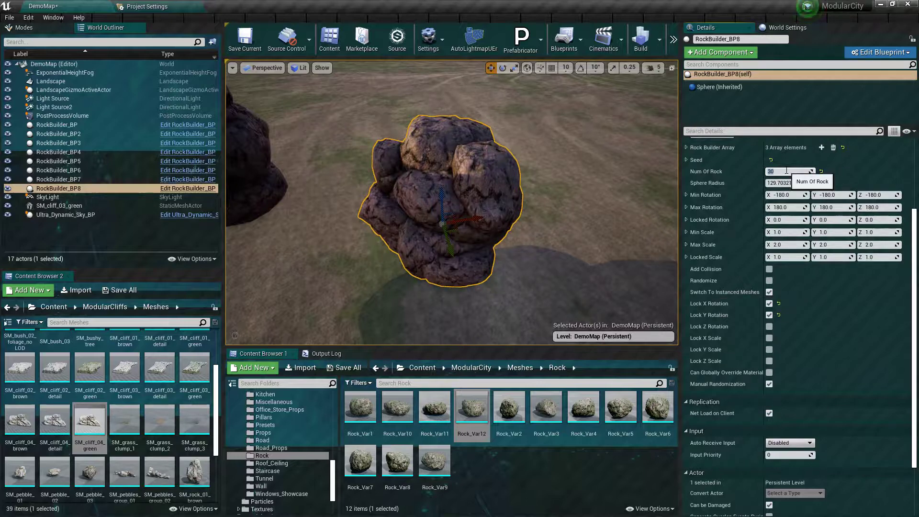
text(10)
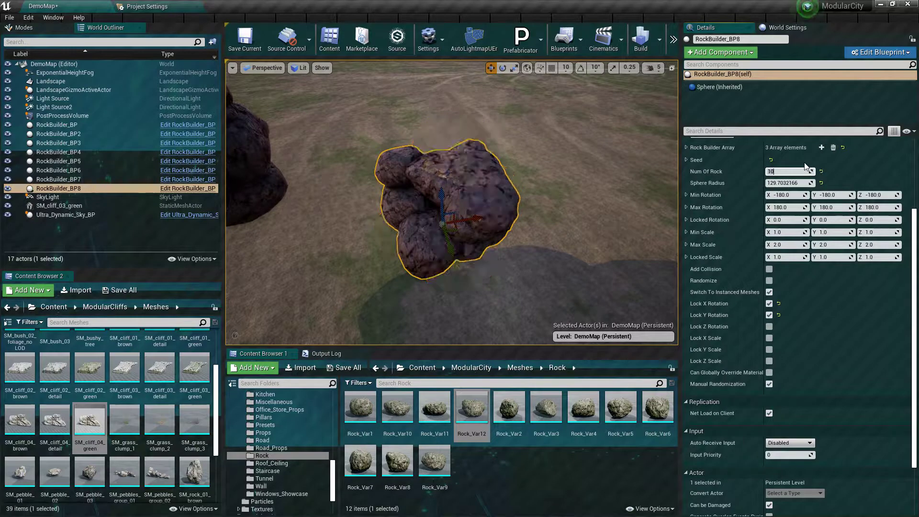
Step: Alt-drag duplicates of the cluster across the landscape, creating RockBuilder_BP9 through BP14
alt+drag(484, 220, 610, 192)
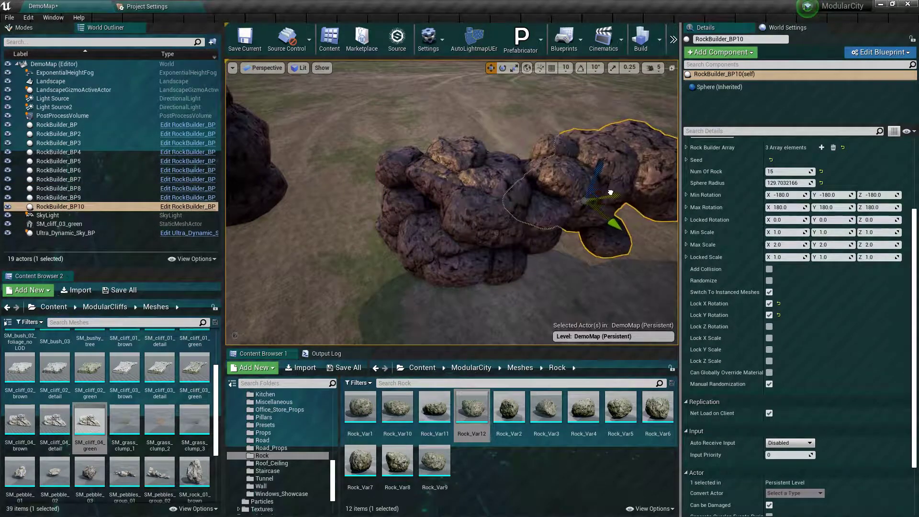
right_drag(531, 261, 485, 295)
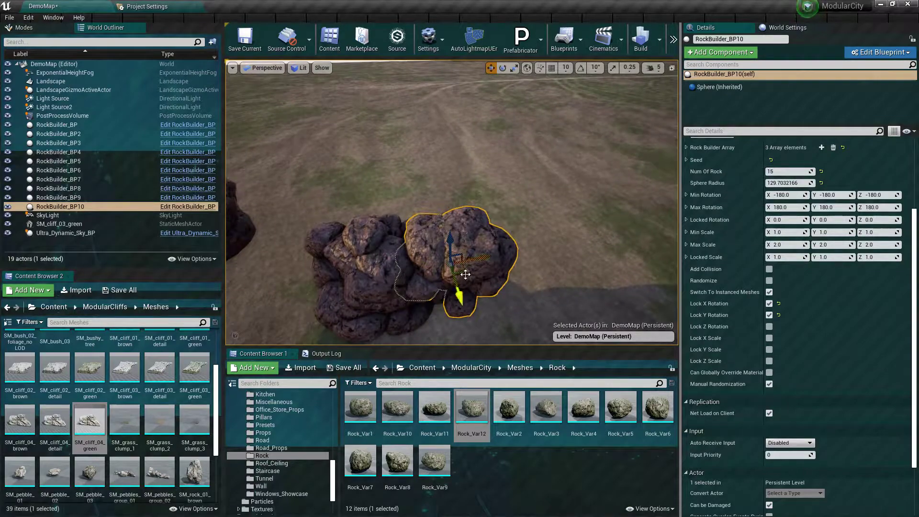
alt+drag(465, 275, 491, 297)
right_drag(491, 297, 494, 166)
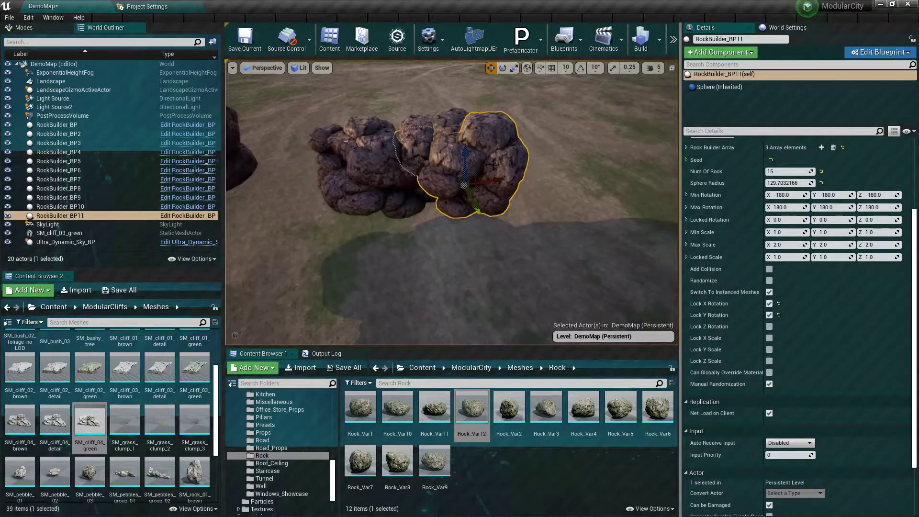
mouse_move(478, 192)
alt+mouse_down()
mouse_move(492, 215)
mouse_move(437, 263)
alt+mouse_up()
right_drag(438, 263, 438, 263)
right_drag(476, 195, 476, 195)
right_drag(531, 201, 531, 201)
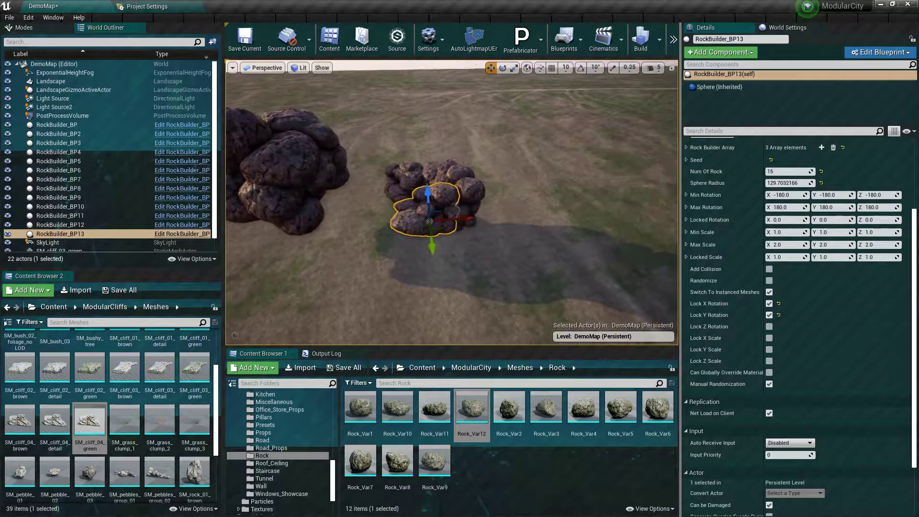
alt+drag(441, 226, 596, 213)
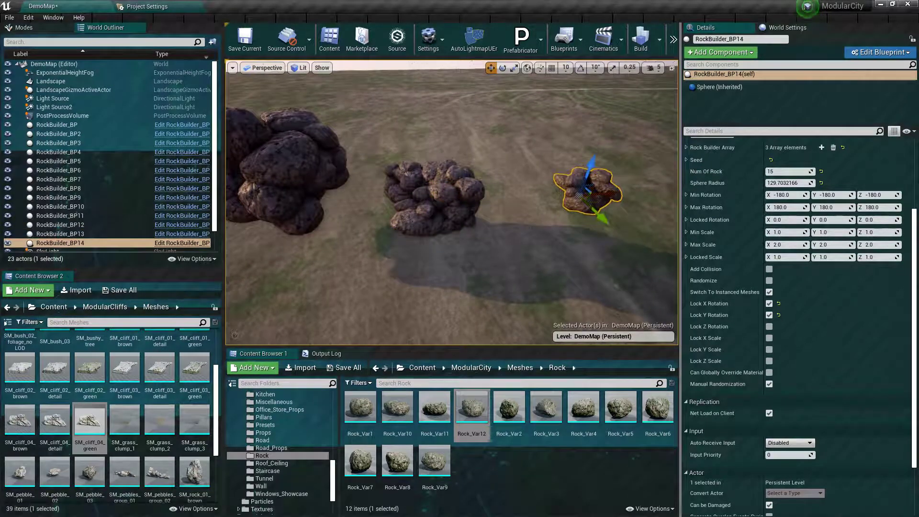
right_drag(596, 213, 596, 213)
right_drag(443, 214, 442, 215)
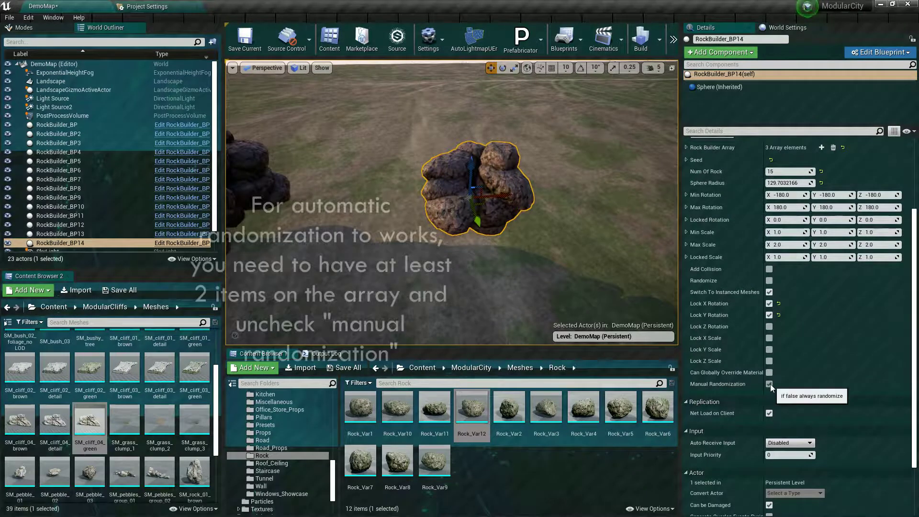
Step: Uncheck Manual Randomization on RockBuilder_BP14 and drag it along X to watch the rocks regenerate
scroll(778, 287, up, 2)
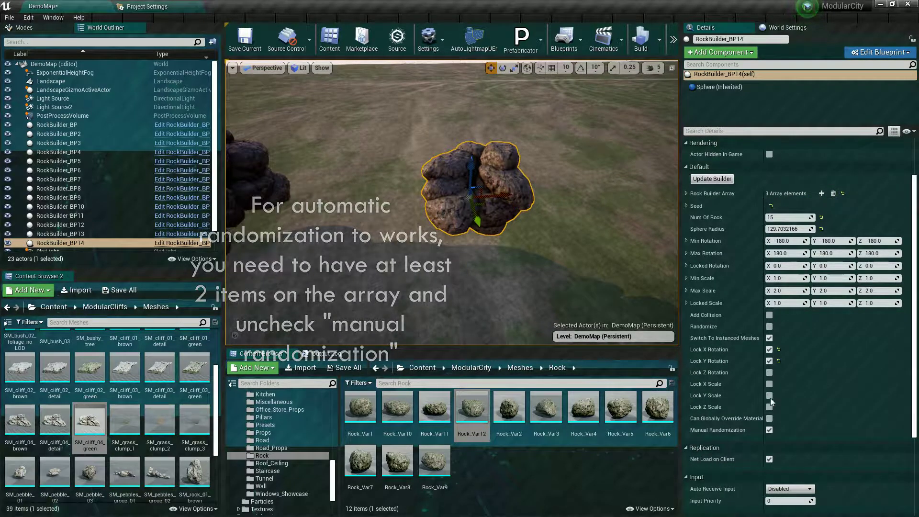
click(769, 430)
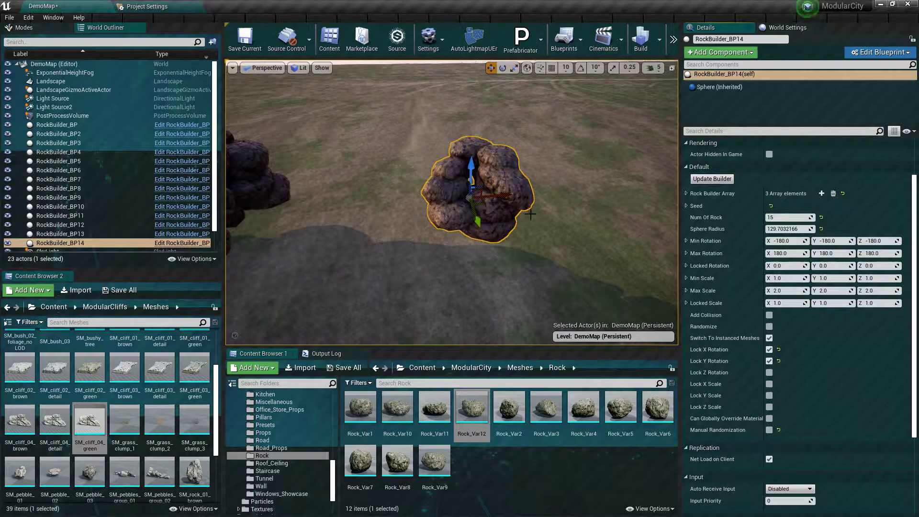
mouse_move(508, 197)
mouse_down()
mouse_move(480, 205)
mouse_move(627, 185)
mouse_up()
Step: Duplicate the cluster several more times in a line, extending the wall to RockBuilder_BP21
key(f)
alt+drag(523, 203, 644, 196)
mouse_move(444, 150)
right_down()
mouse_move(444, 134)
mouse_move(436, 142)
right_up()
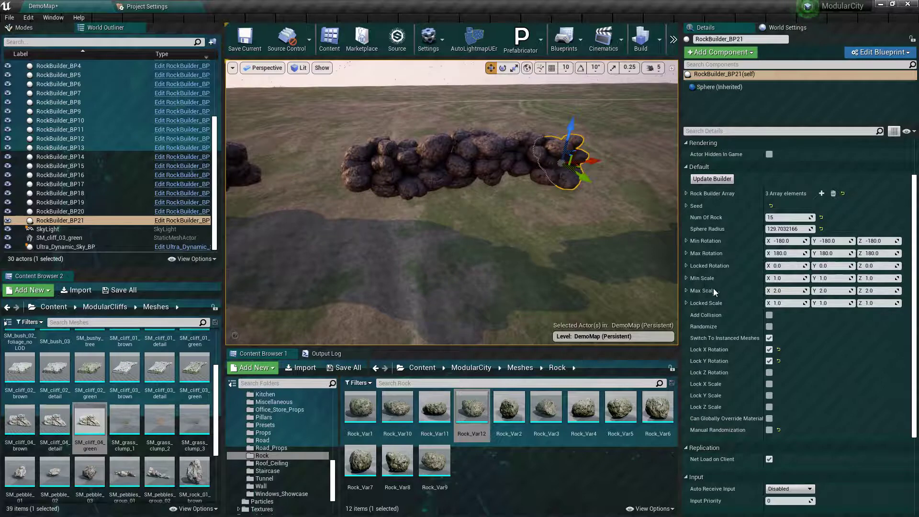
scroll(714, 280, down, 1)
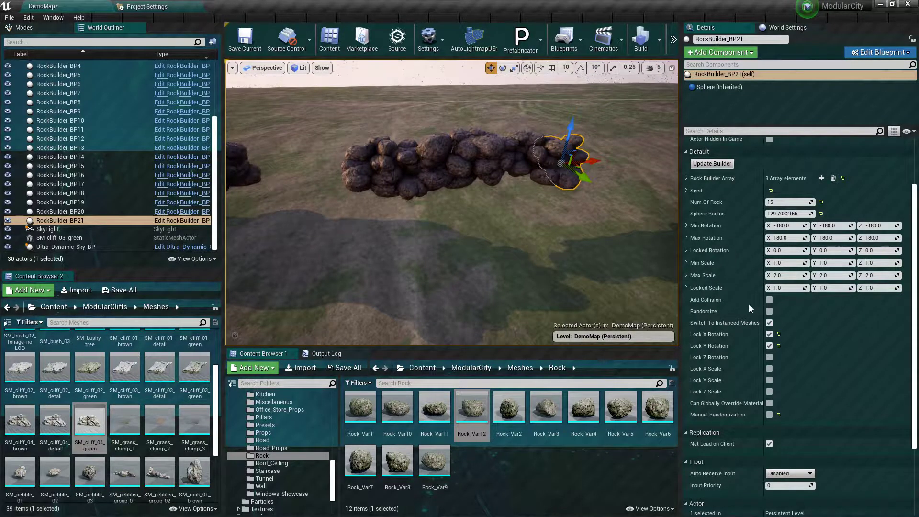
right_drag(594, 319, 602, 340)
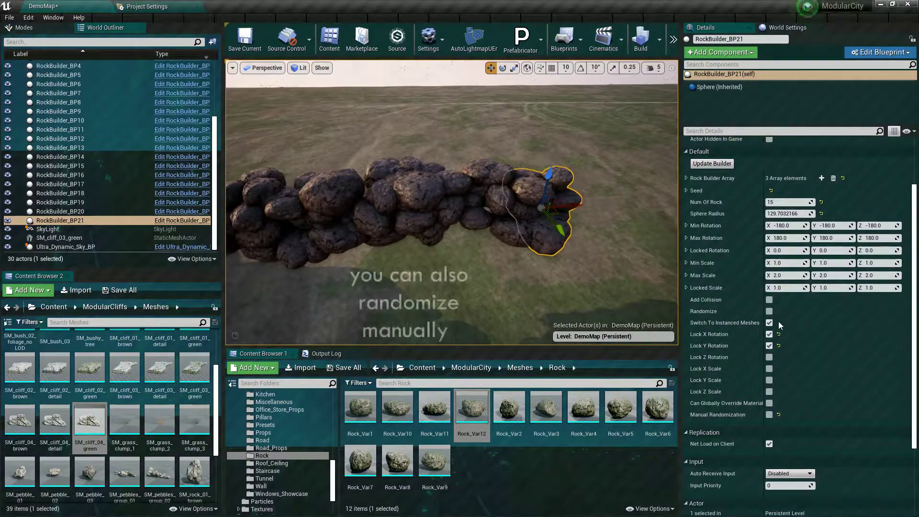
Step: Reroll RockBuilder_BP21's rock arrangement six times with the Randomize checkbox
click(769, 312)
click(769, 311)
click(769, 312)
click(768, 312)
click(769, 312)
click(769, 311)
click(769, 311)
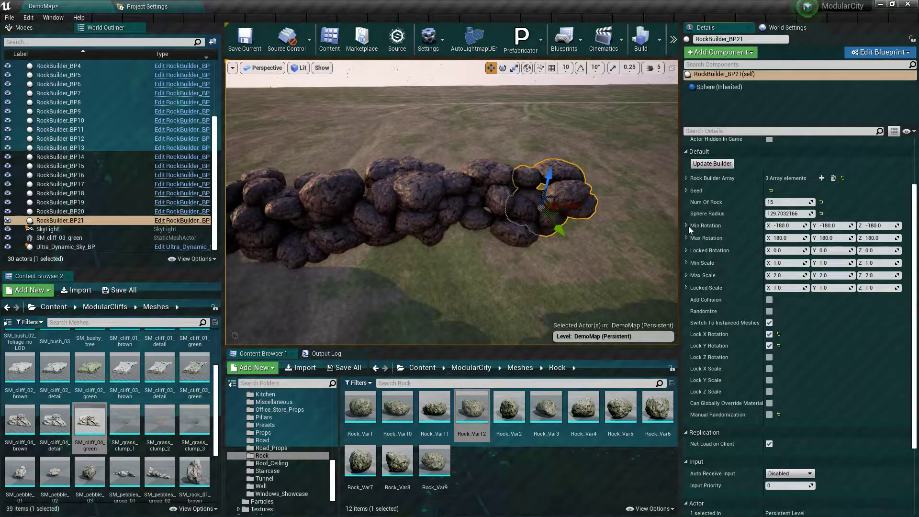
Step: Expand Seed and re-enable Manual Randomization with Initial Seed 24190, nudging the cluster right
click(687, 194)
click(787, 202)
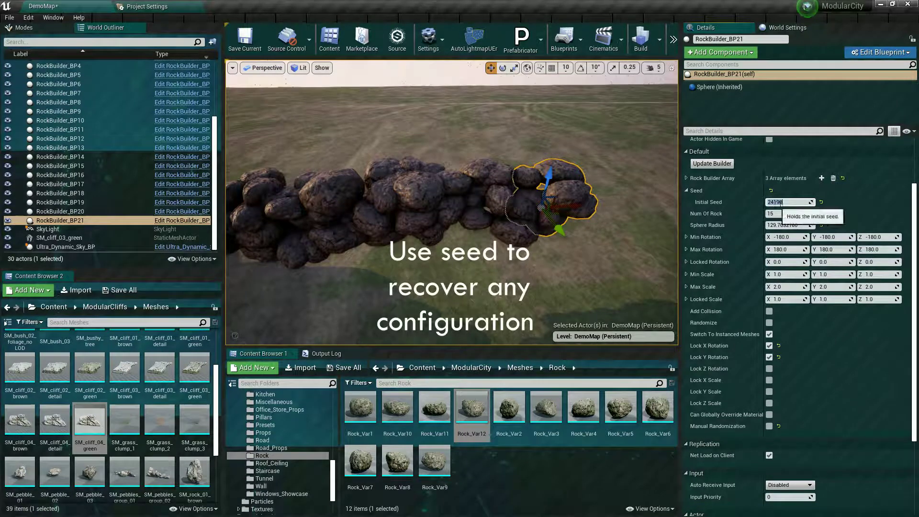
click(769, 427)
drag(562, 213, 585, 210)
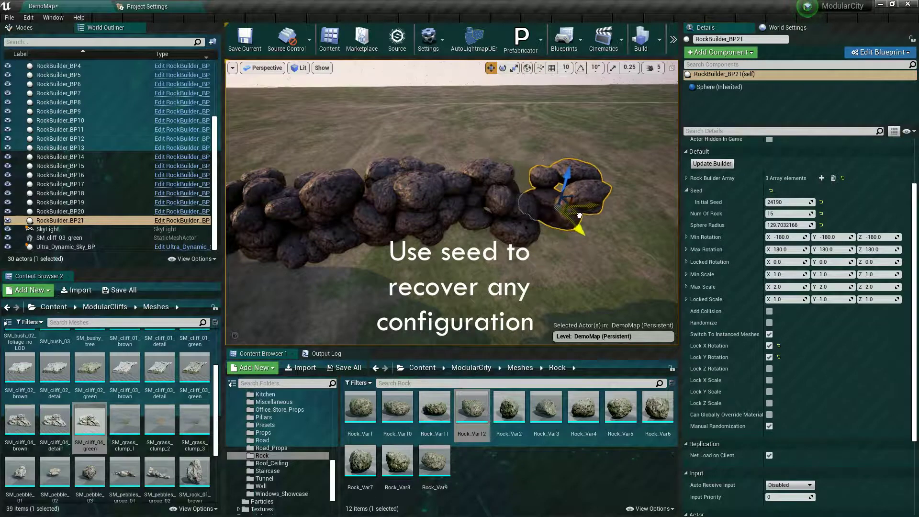
click(769, 323)
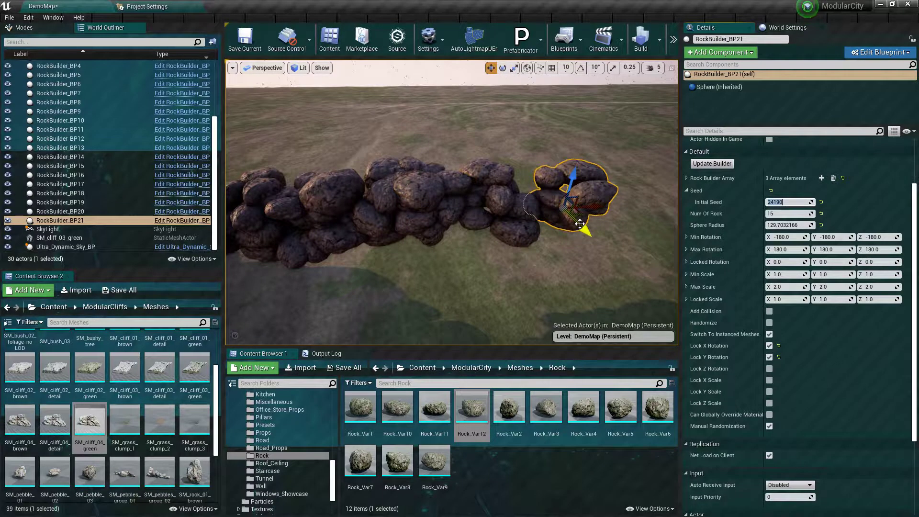
drag(540, 298, 540, 325)
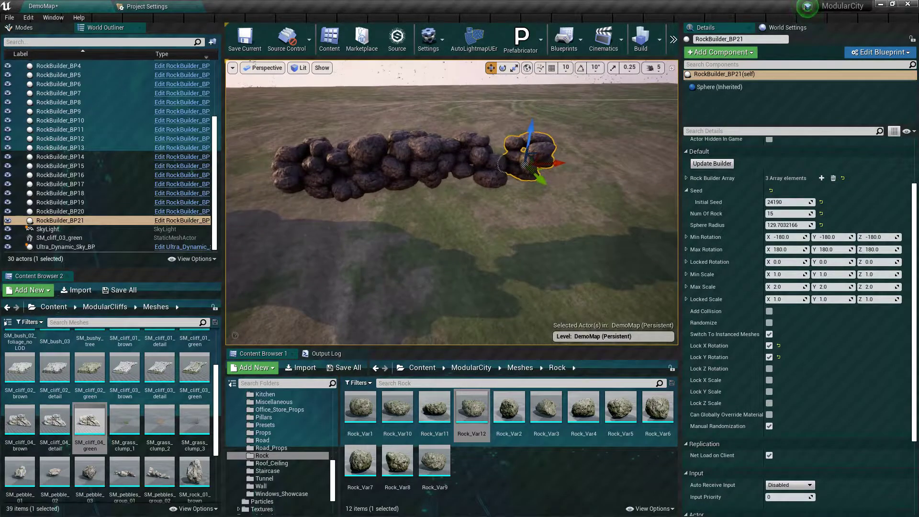
drag(477, 141, 450, 141)
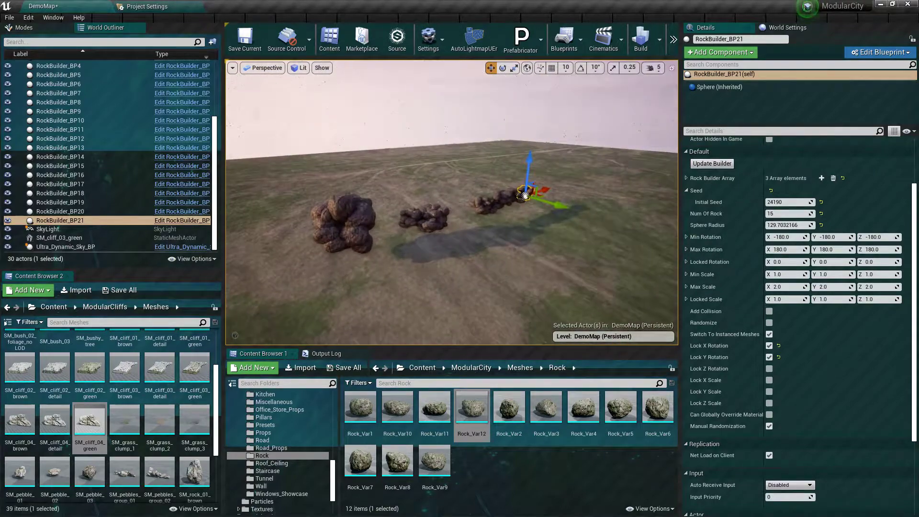
key(Delete)
Step: Delete the right-hand and large left duplicate rock clusters
click(514, 166)
key(Delete)
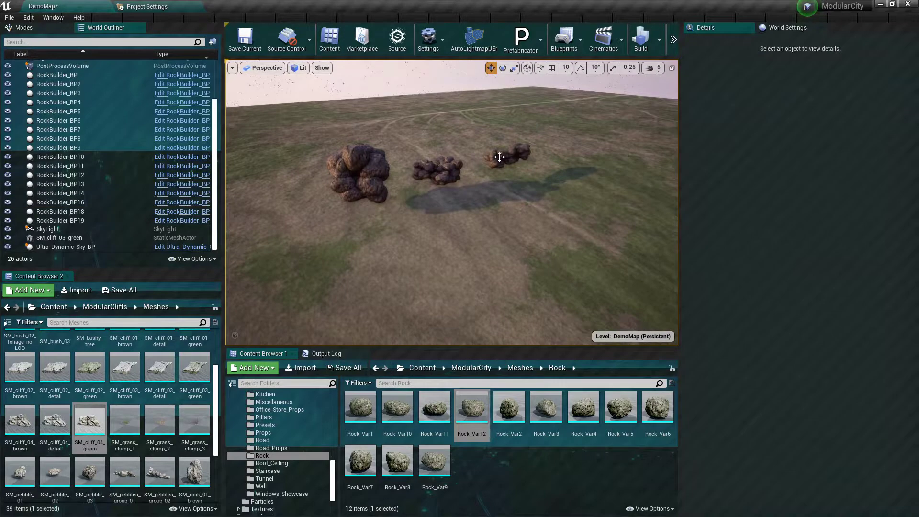
click(359, 172)
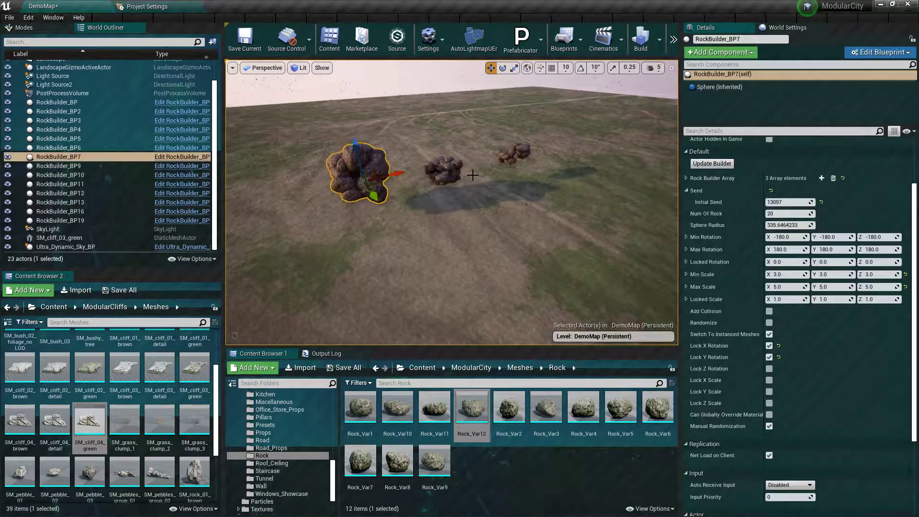
key(Delete)
click(519, 152)
key(Delete)
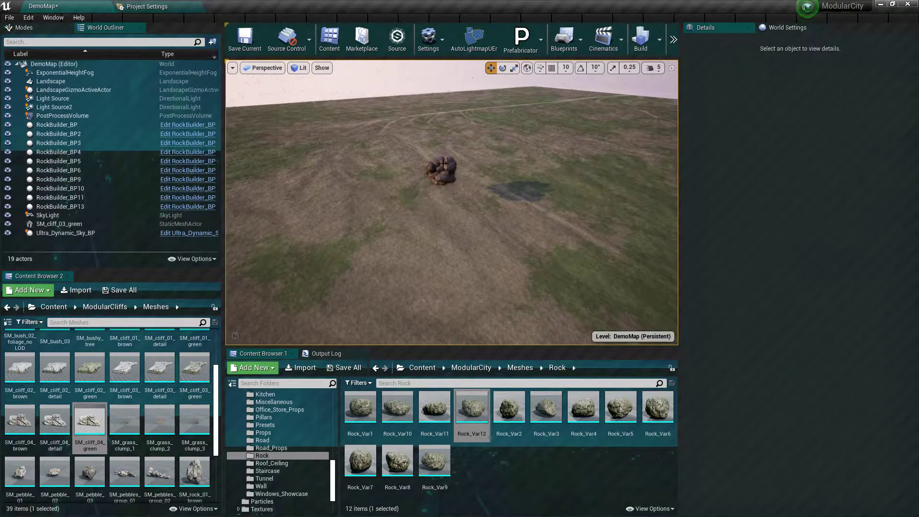
Step: Delete the remaining extra clusters, including RockBuilder_BP10, leaving RockBuilder_BP9 selected
click(446, 163)
key(f)
scroll(495, 207, down, 5)
key(Delete)
click(408, 133)
key(Delete)
click(438, 184)
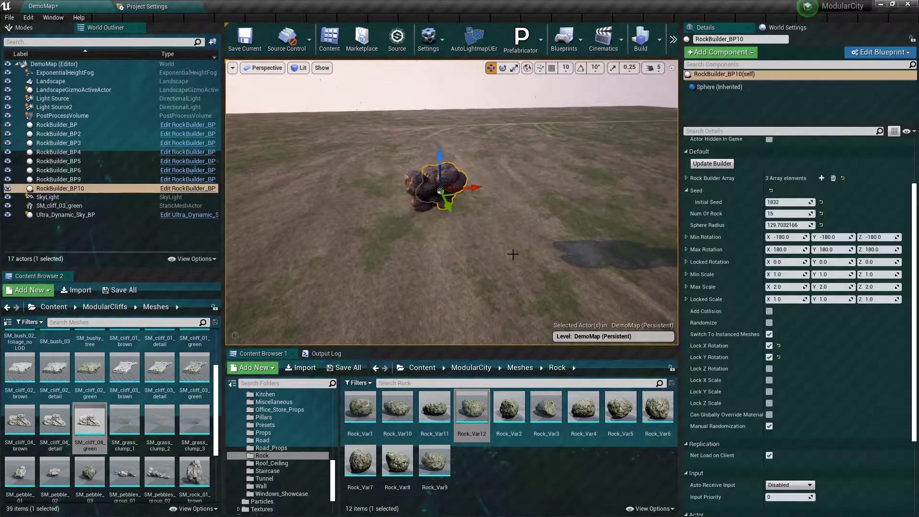
key(Delete)
click(438, 194)
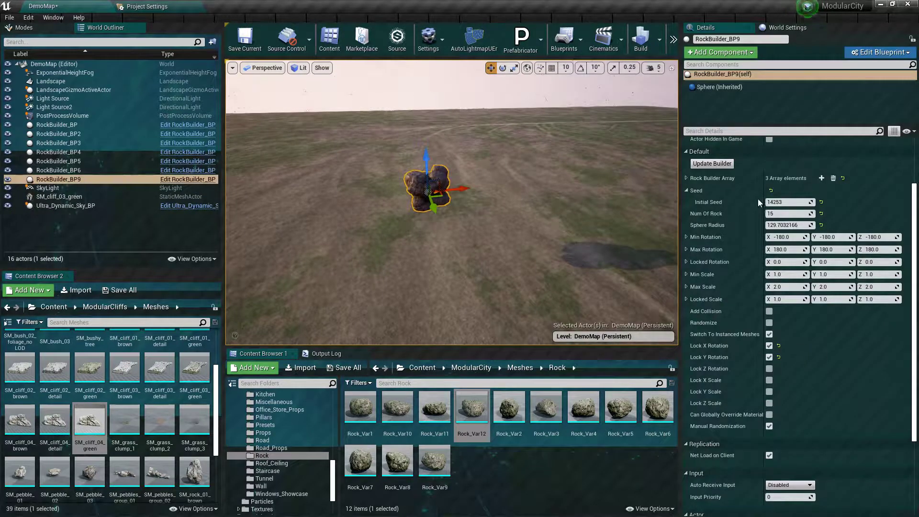
scroll(766, 202, up, 1)
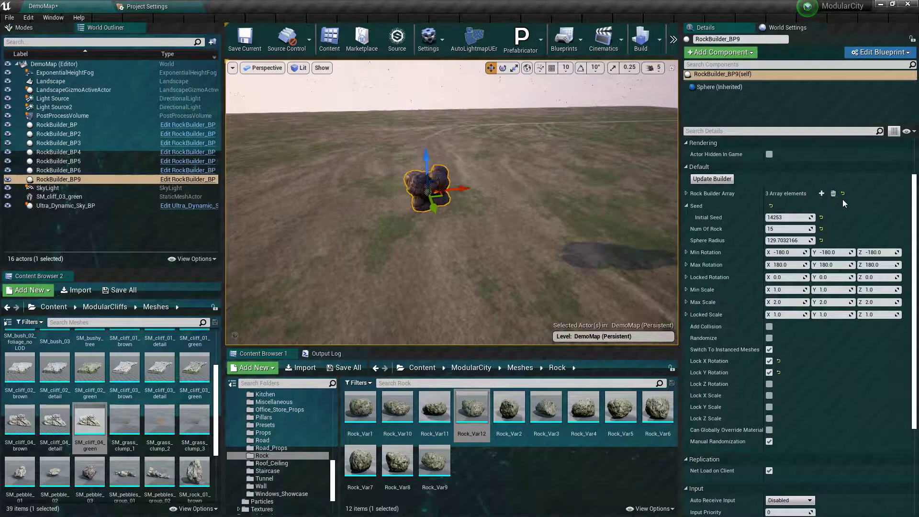
Step: Clear RockBuilder_BP9's Rock Builder Array to one element using the SM_cliff_04_brown mesh
click(686, 194)
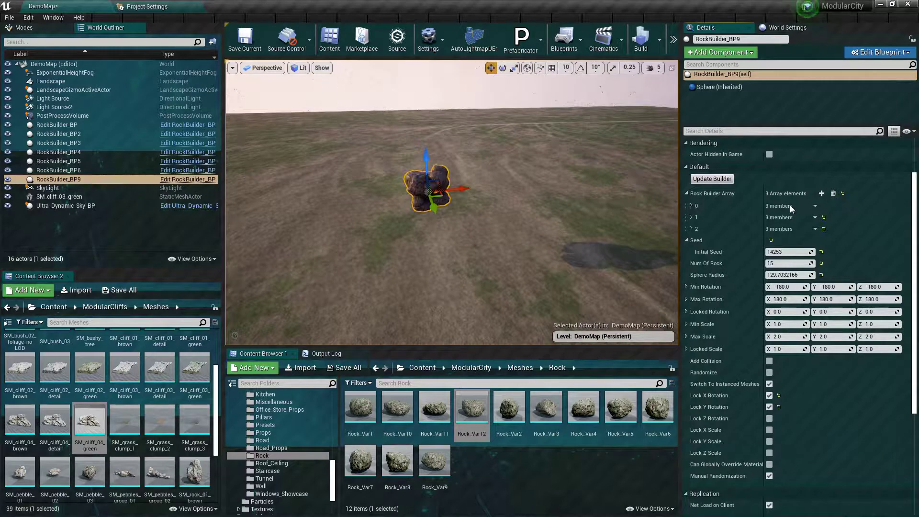
click(834, 194)
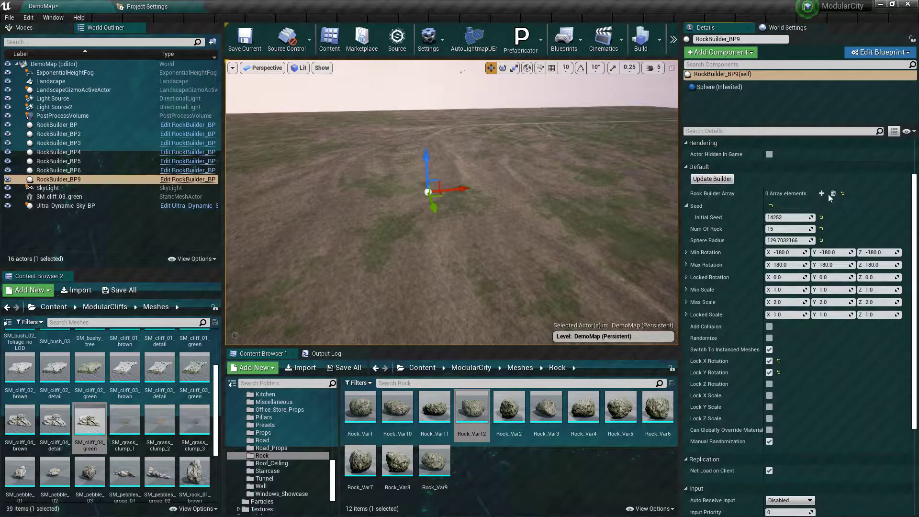
click(822, 193)
click(691, 206)
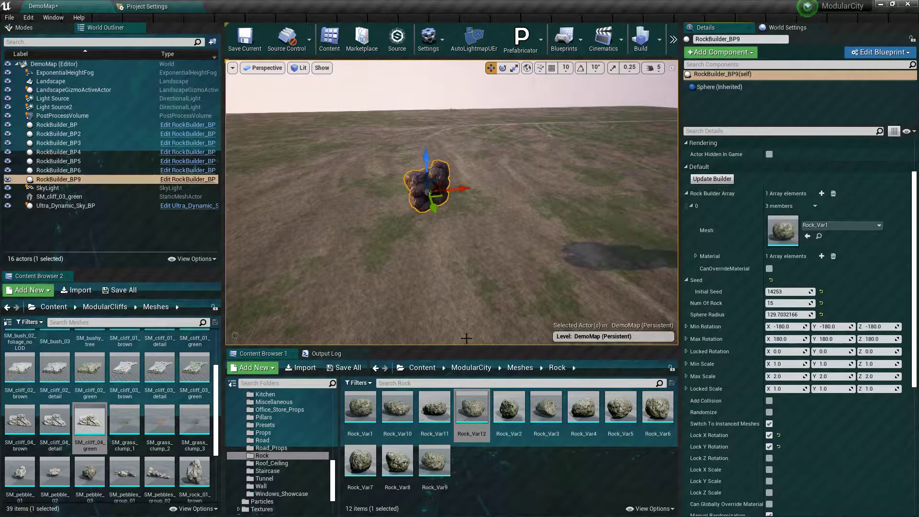
drag(23, 422, 780, 234)
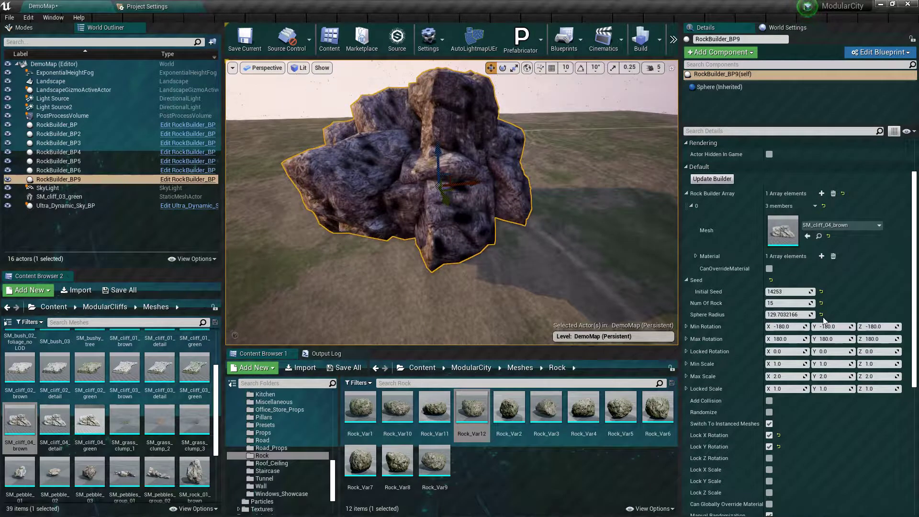
Step: Widen the Sphere Radius to about 335.65 and inspect the spread rocks
drag(821, 316, 823, 318)
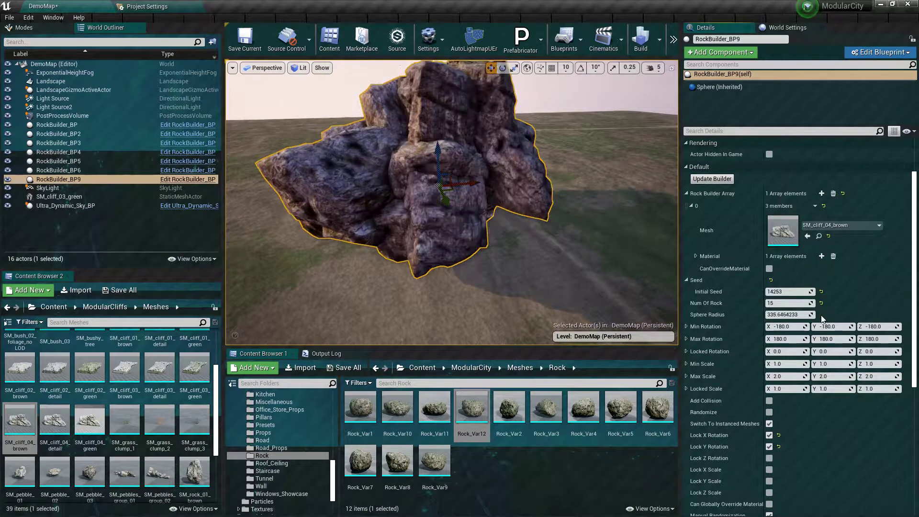
scroll(797, 326, down, 2)
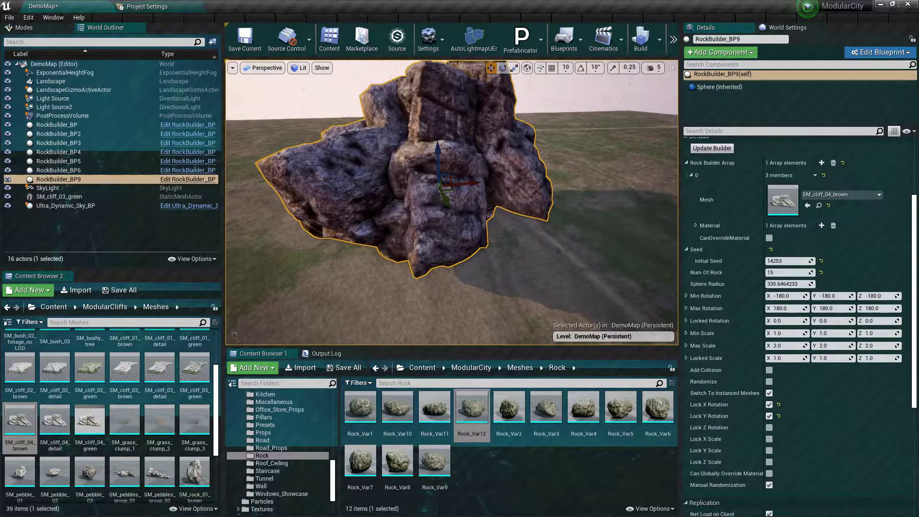
right_drag(478, 215, 478, 225)
right_drag(622, 259, 622, 259)
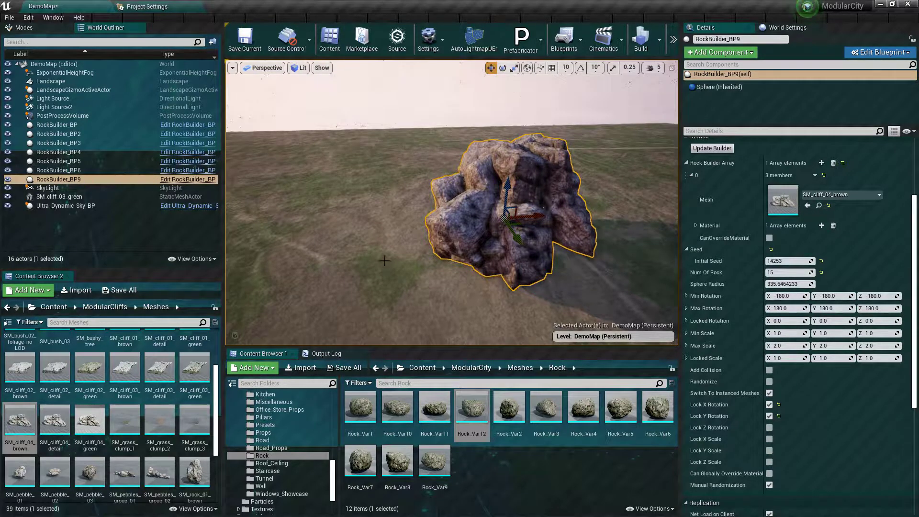
right_drag(385, 260, 385, 260)
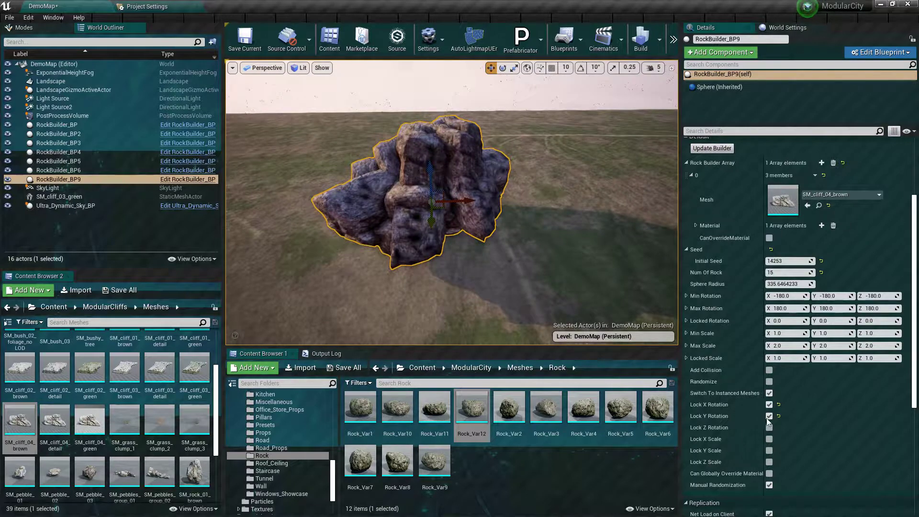
Step: Toggle Lock X/Y Rotation off and back on, then try and reset a larger radius
click(770, 405)
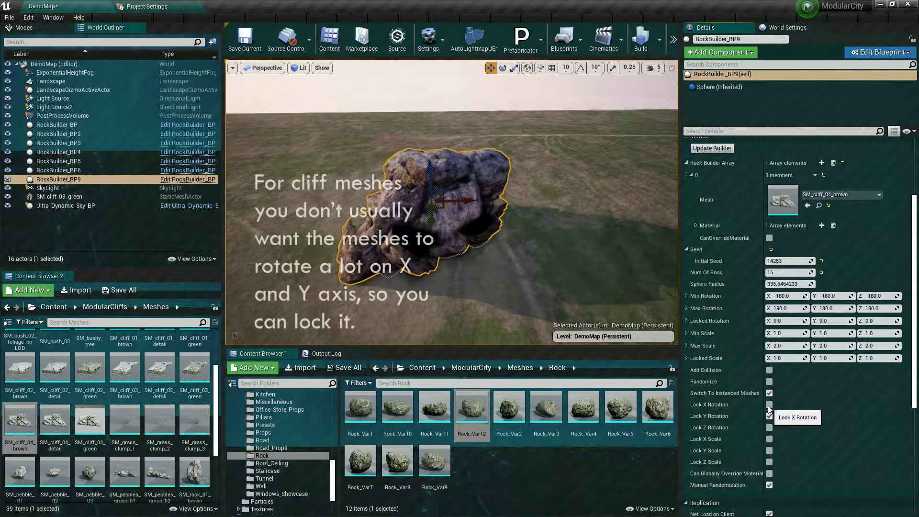
click(769, 416)
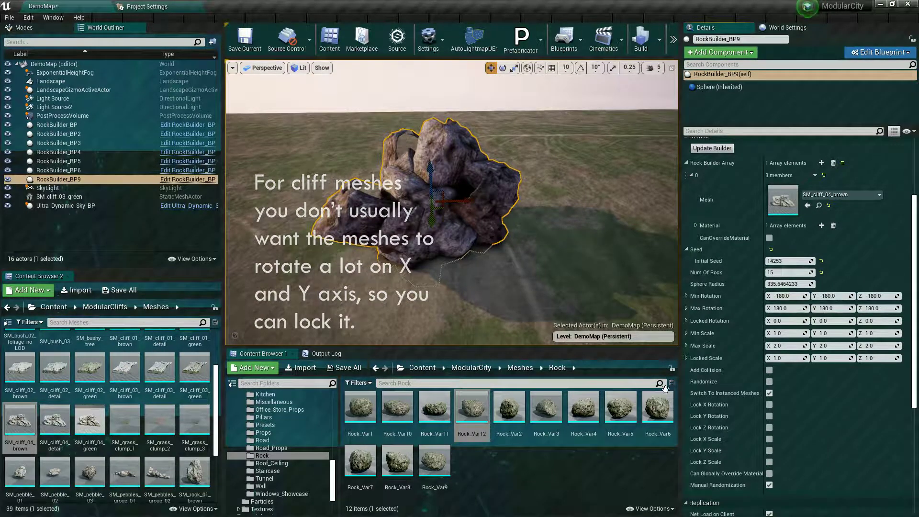
click(769, 405)
click(768, 416)
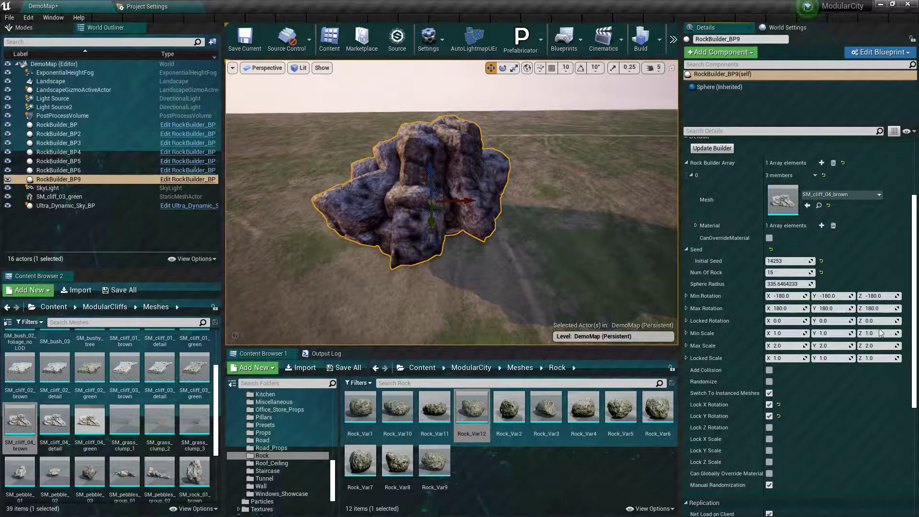
mouse_move(785, 284)
mouse_down()
mouse_move(824, 284)
mouse_move(788, 283)
mouse_up()
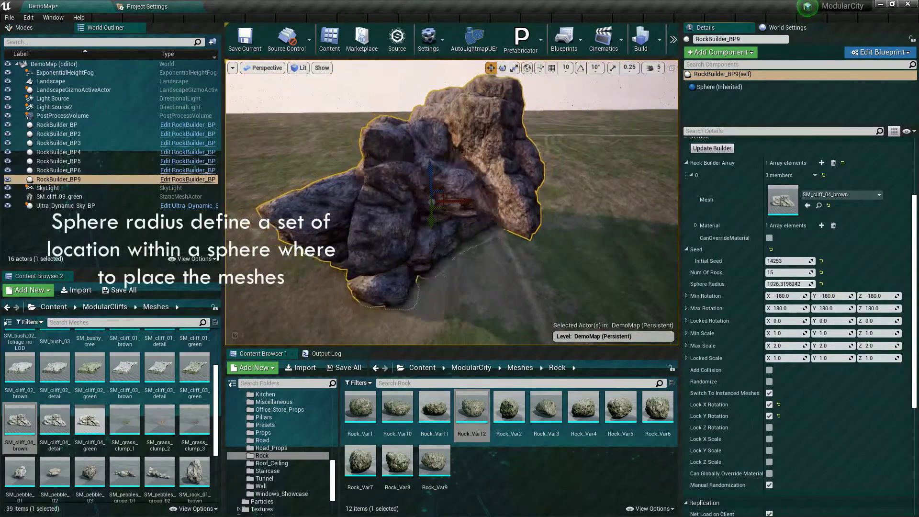
click(821, 284)
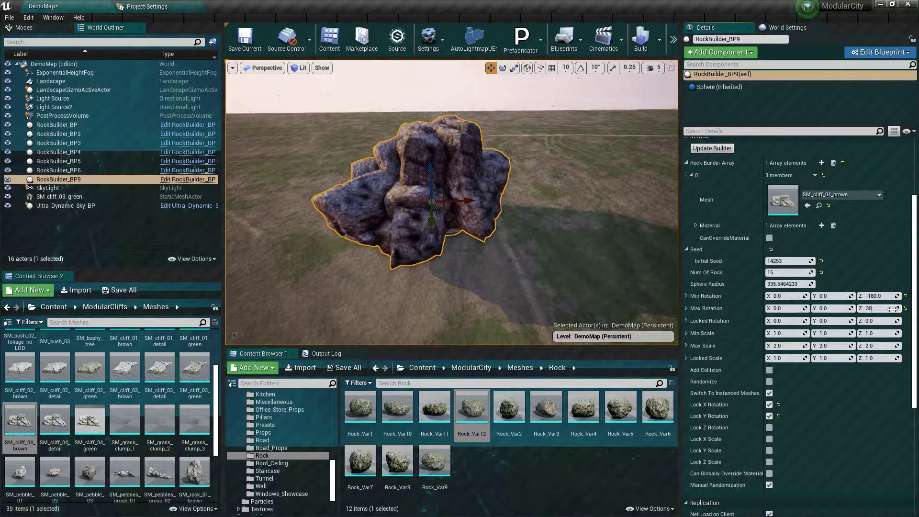
Step: Set Z rotation to range from -30 to 30 and Num Of Rock to 3
key(Return)
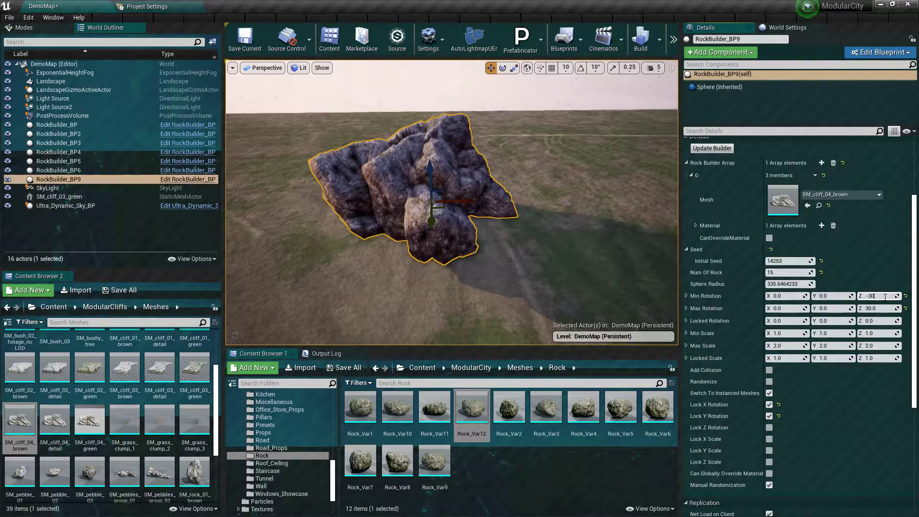
key(Return)
scroll(451, 201, up, 5)
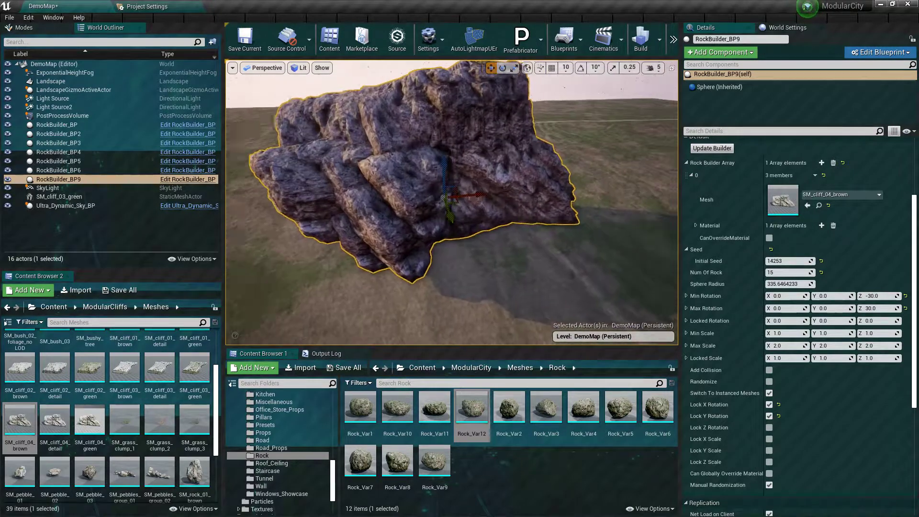
scroll(625, 270, down, 5)
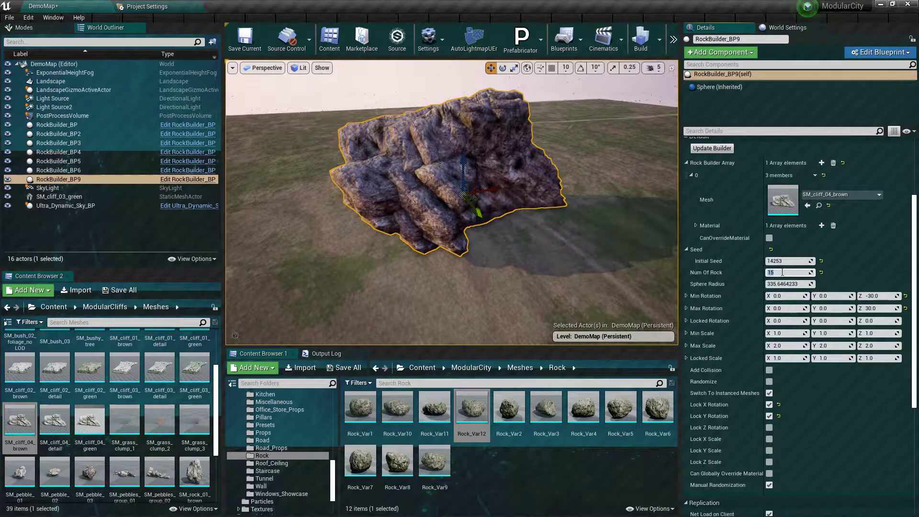
text(5)
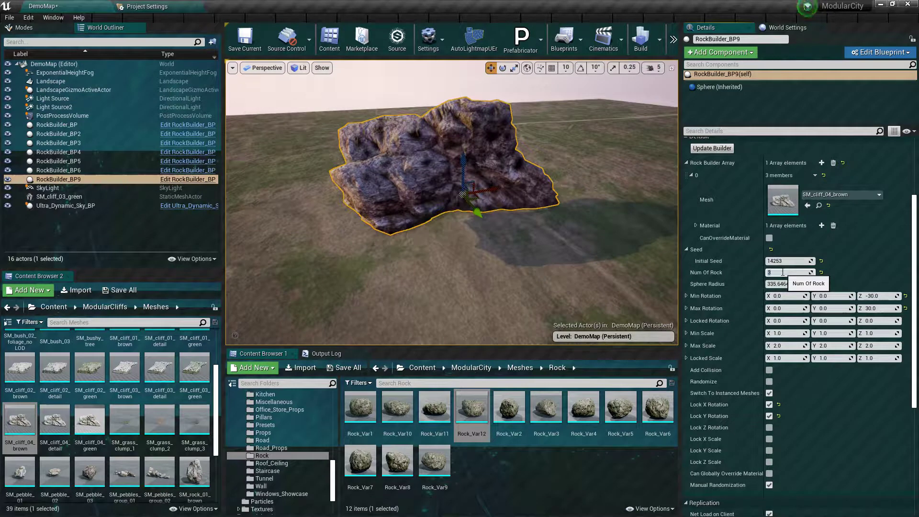
middle_drag(576, 240, 587, 249)
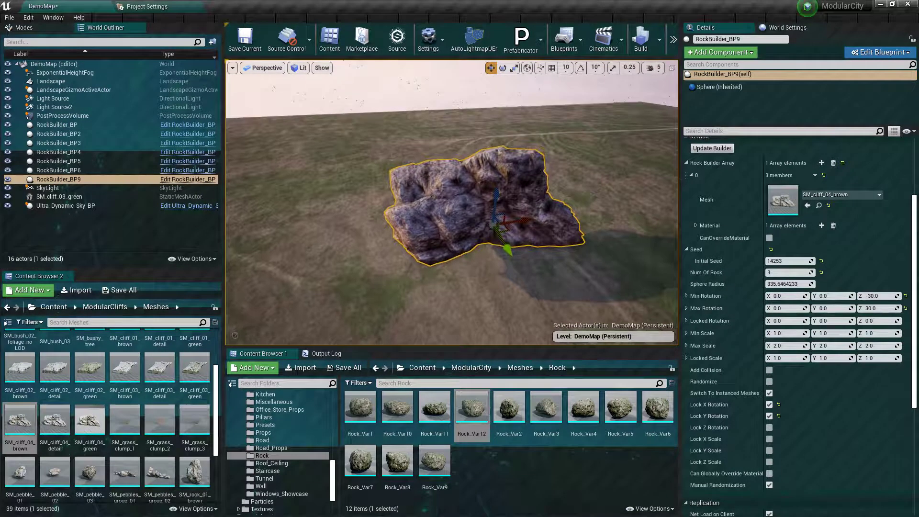
Step: Alt-drag several copies of the three-rock cluster to extend the formation rightward
alt+drag(530, 224, 591, 273)
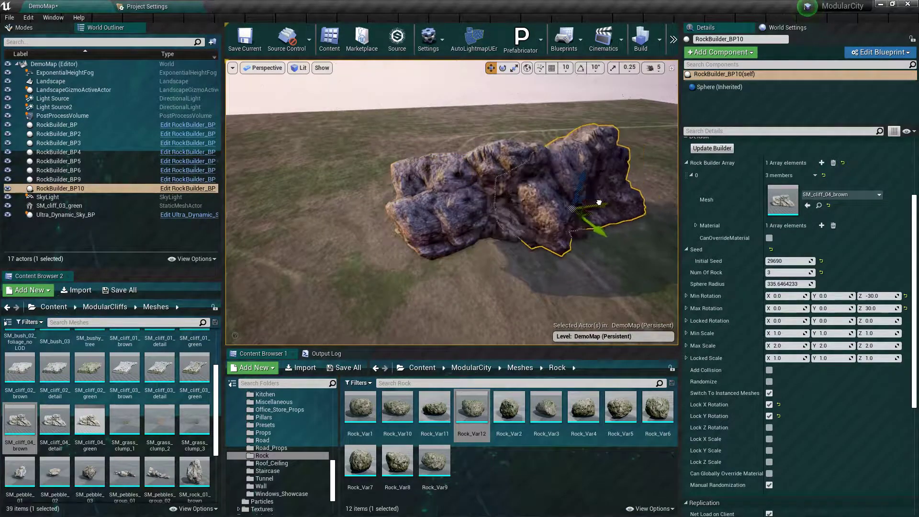
alt+drag(561, 214, 617, 211)
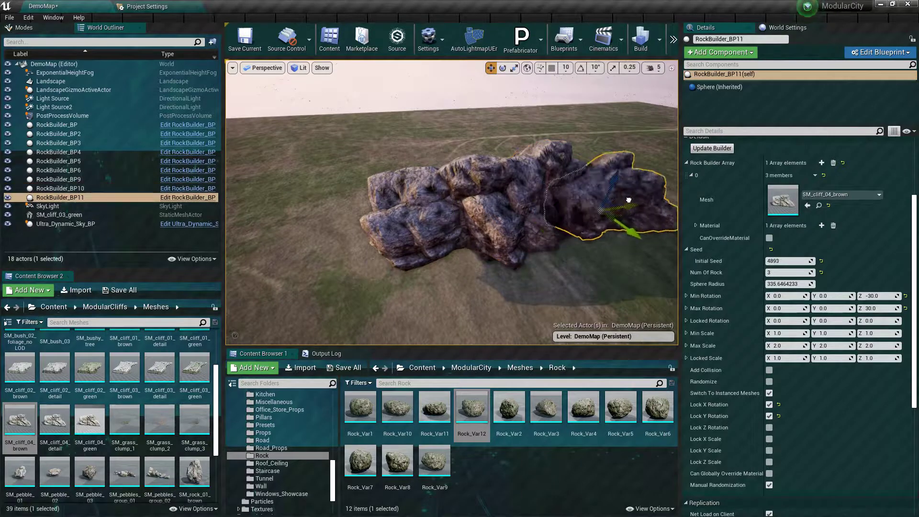
drag(469, 326, 469, 297)
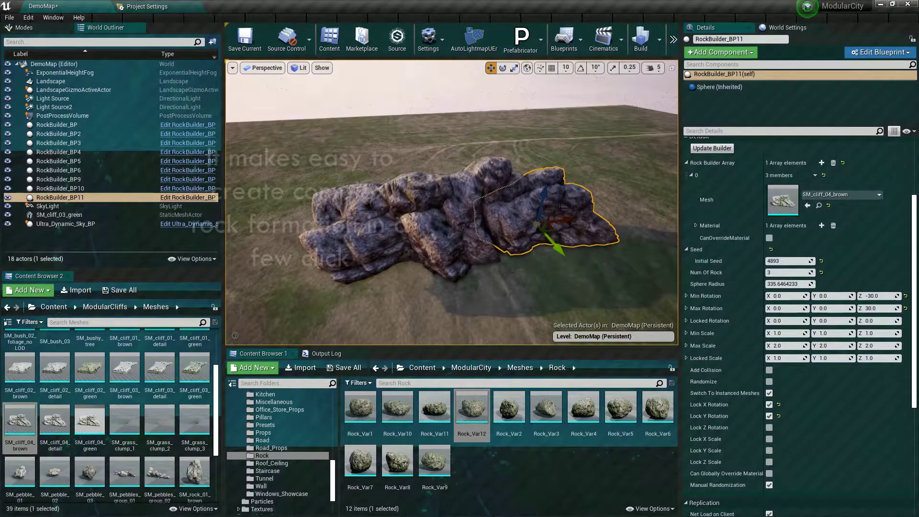
alt+drag(558, 222, 625, 210)
drag(600, 250, 646, 250)
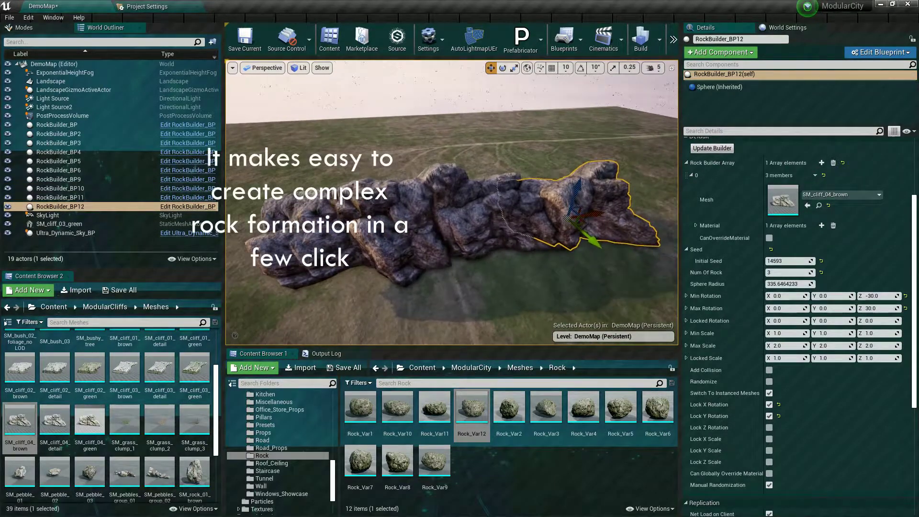
mouse_move(584, 215)
alt+mouse_down()
mouse_move(622, 211)
mouse_move(556, 211)
mouse_move(517, 180)
alt+mouse_up()
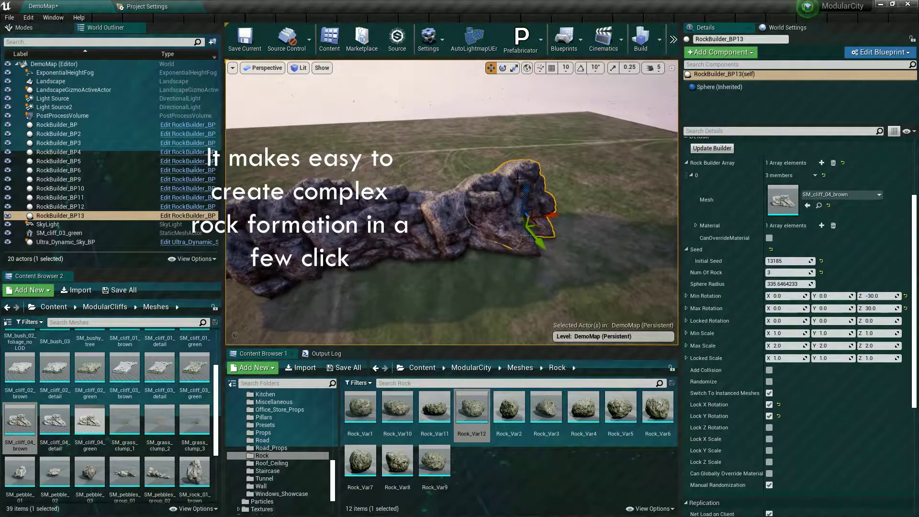
alt+drag(539, 229, 578, 211)
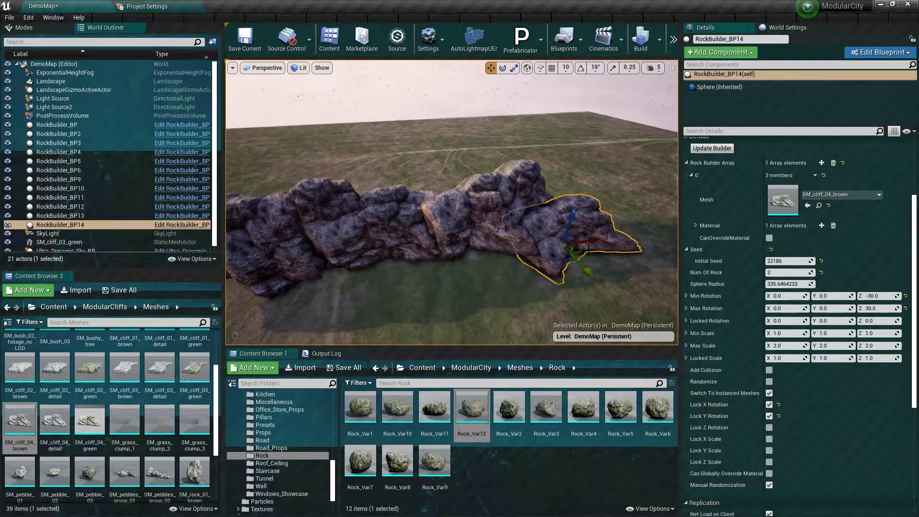
alt+drag(579, 211, 597, 220)
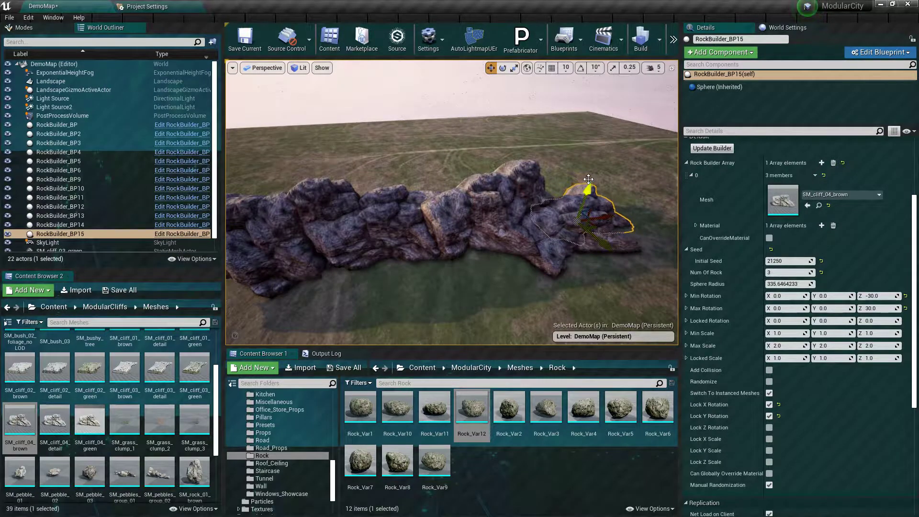
drag(588, 179, 596, 219)
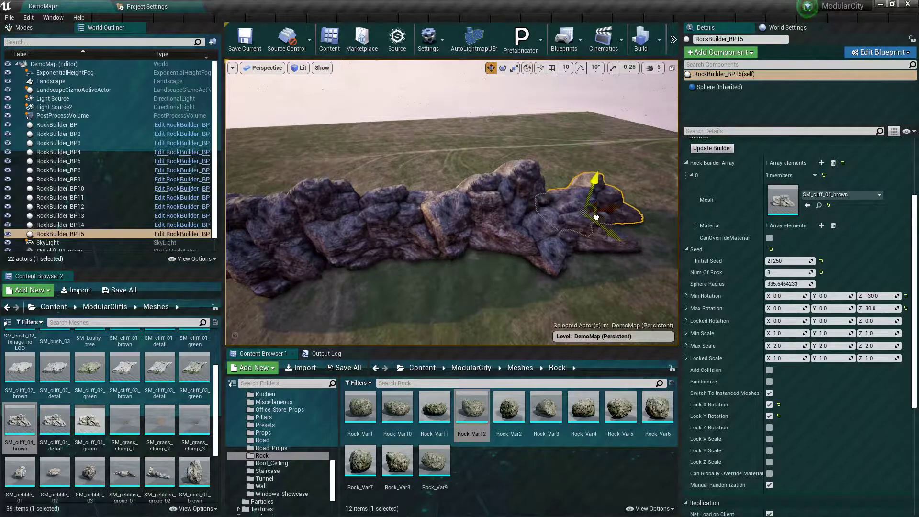
key(f)
Step: Add more copies at the wall's left end and one on open grass, reaching RockBuilder_BP21
alt+drag(452, 238, 503, 237)
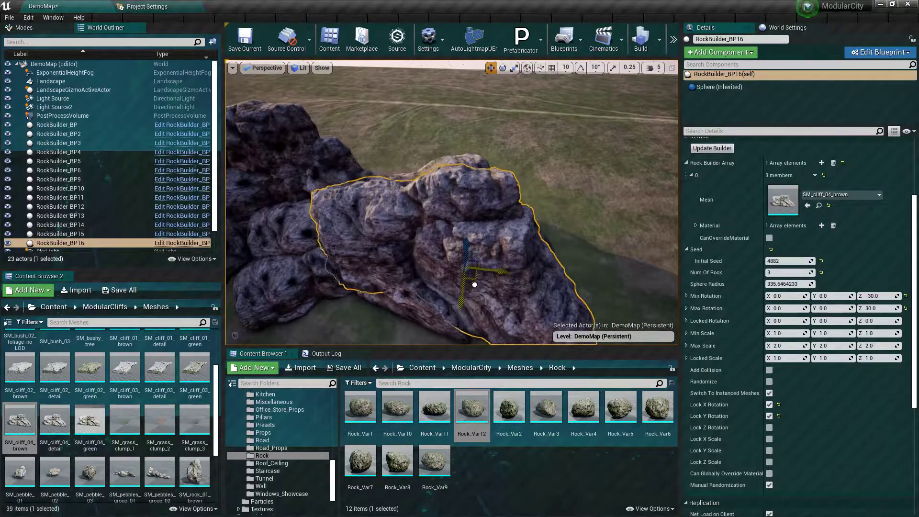
key(f)
mouse_move(477, 257)
right_down()
mouse_move(477, 225)
mouse_move(445, 225)
mouse_move(447, 238)
right_up()
mouse_move(587, 188)
alt+mouse_down()
mouse_move(443, 224)
mouse_move(327, 225)
mouse_move(399, 184)
alt+mouse_up()
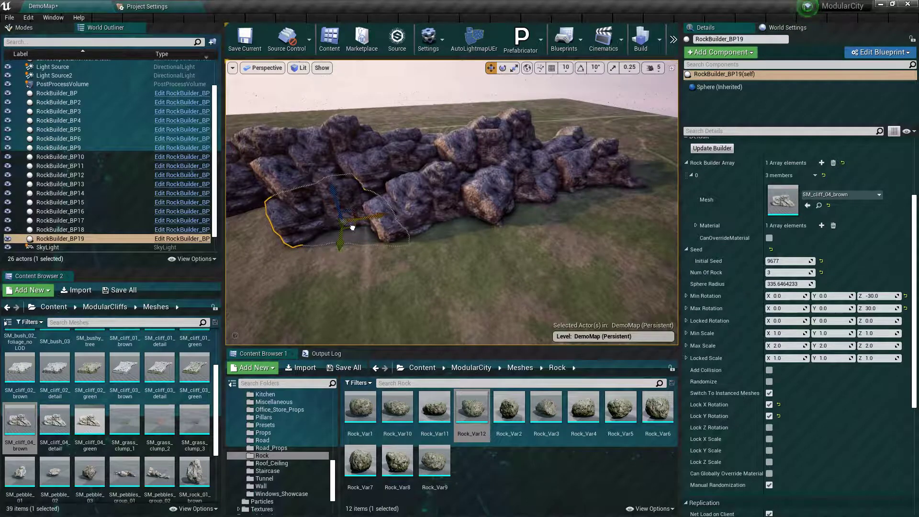
alt+drag(416, 242, 464, 246)
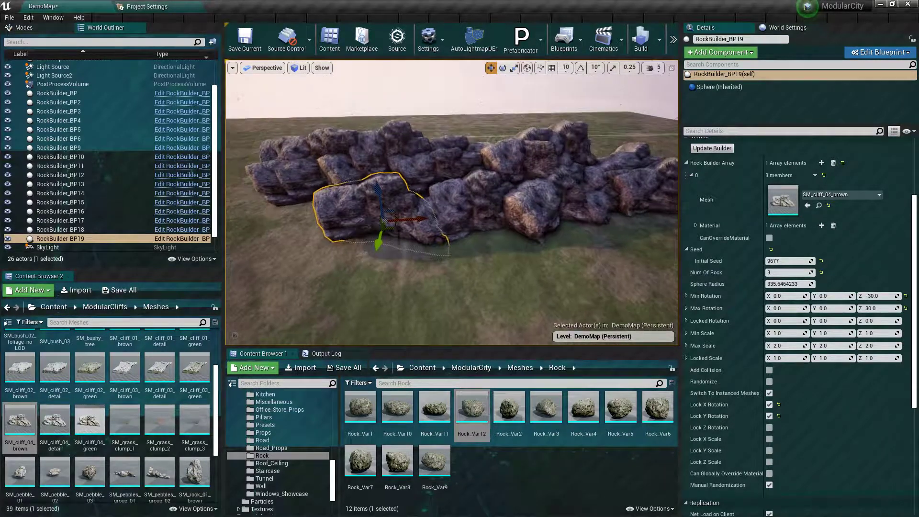
alt+drag(397, 226, 336, 236)
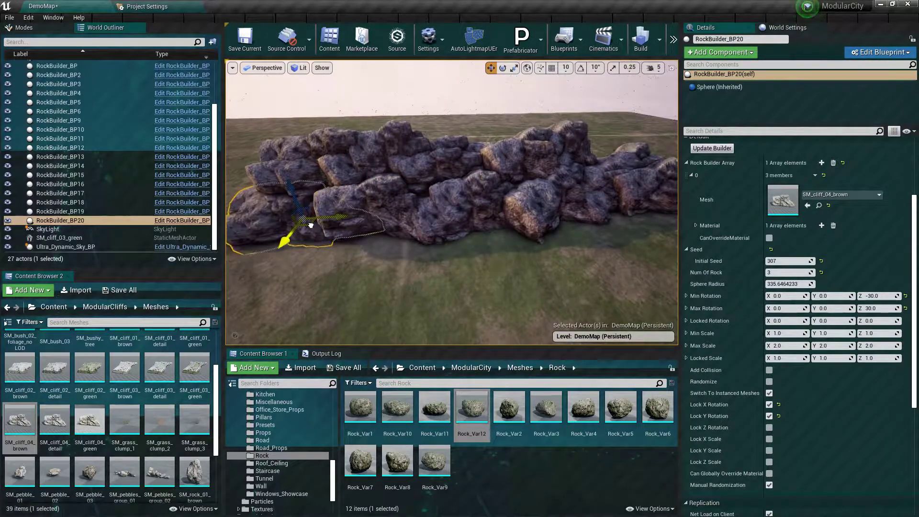
mouse_move(452, 196)
alt+right_down()
mouse_move(460, 215)
mouse_move(450, 192)
mouse_move(450, 225)
mouse_move(450, 192)
mouse_move(450, 206)
alt+right_up()
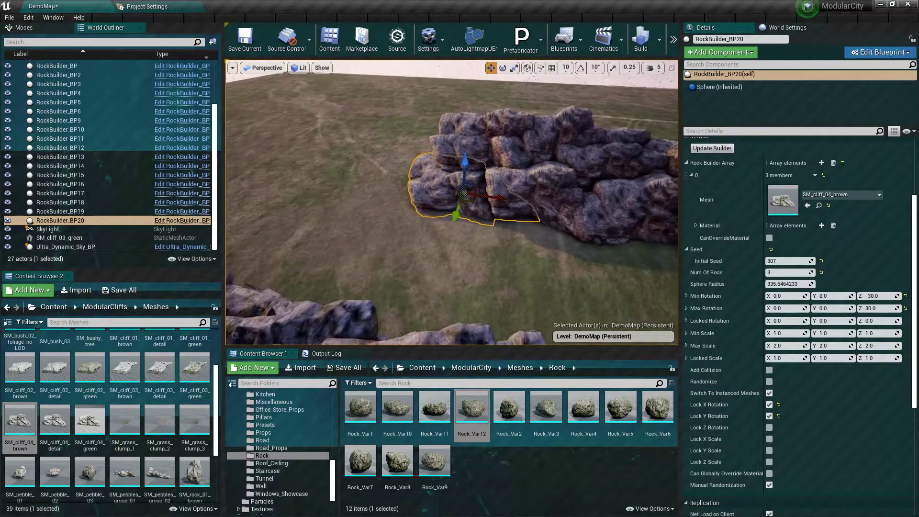
alt+drag(473, 204, 351, 136)
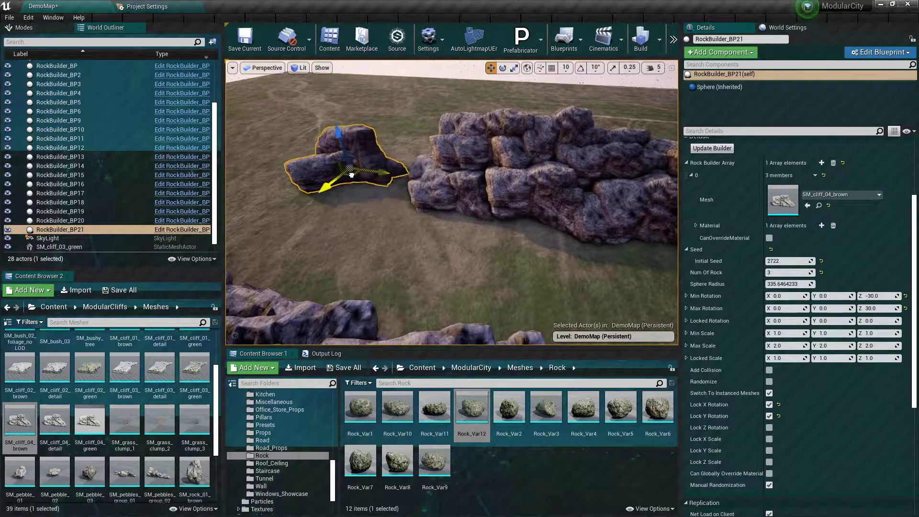
Step: Assign SM_rock_02_brown as the mesh of RockBuilder_BP21's rock array entry
click(687, 162)
scroll(733, 232, up, 2)
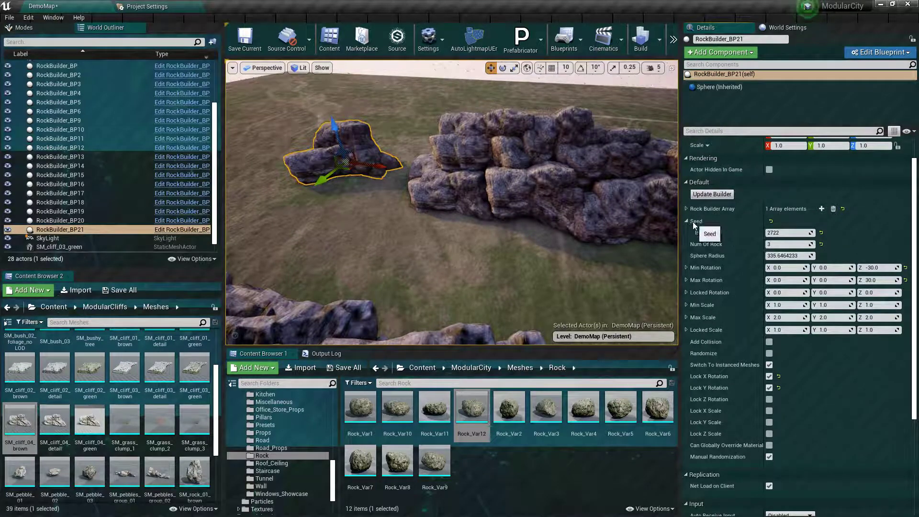
click(687, 209)
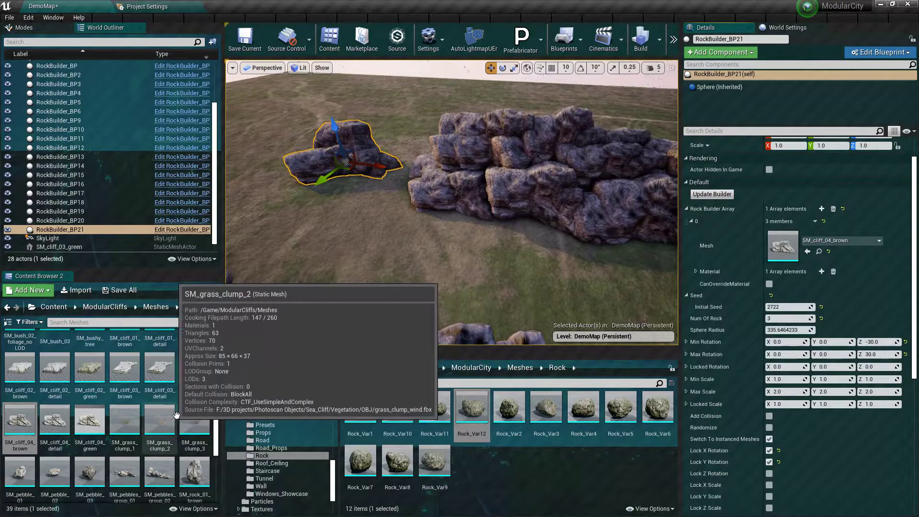
scroll(168, 415, down, 2)
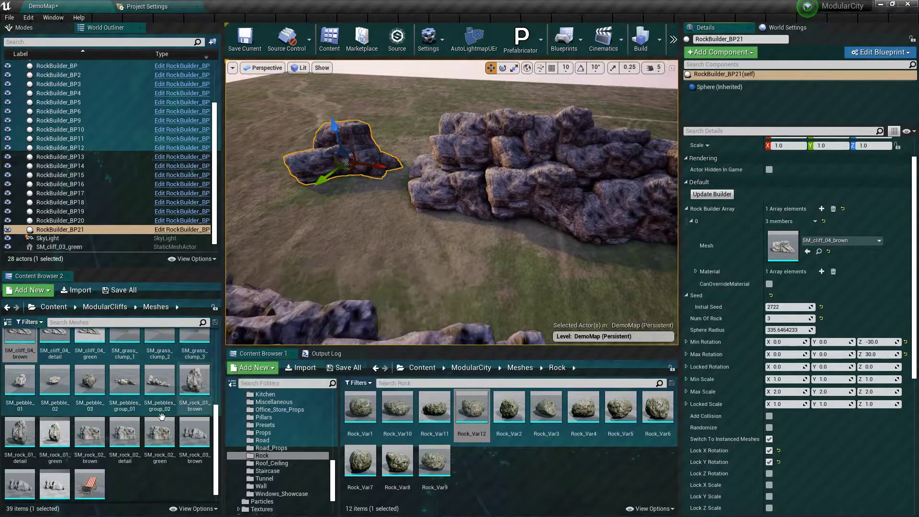
mouse_move(90, 432)
mouse_down()
mouse_move(489, 421)
mouse_move(783, 246)
mouse_up()
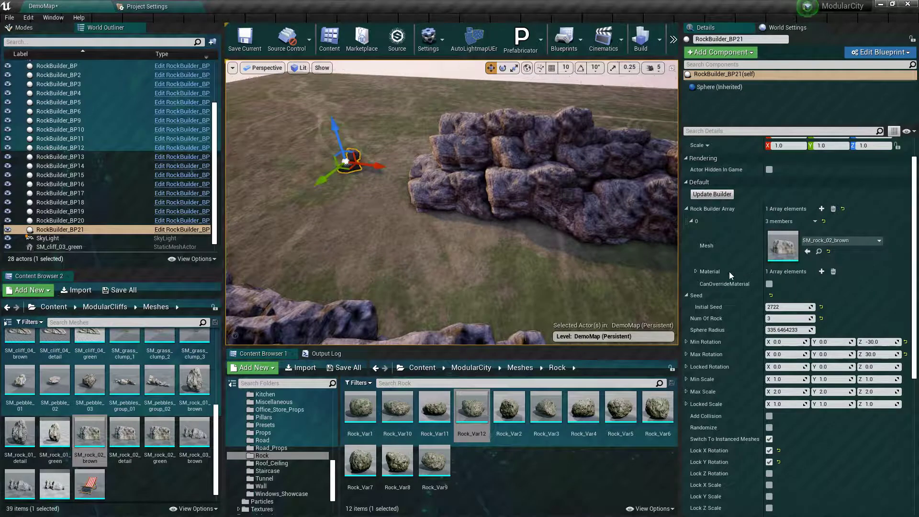
Step: Add two rock array entries using SM_rock_02_detail and SM_rock_02_green meshes
click(821, 209)
click(821, 209)
click(691, 232)
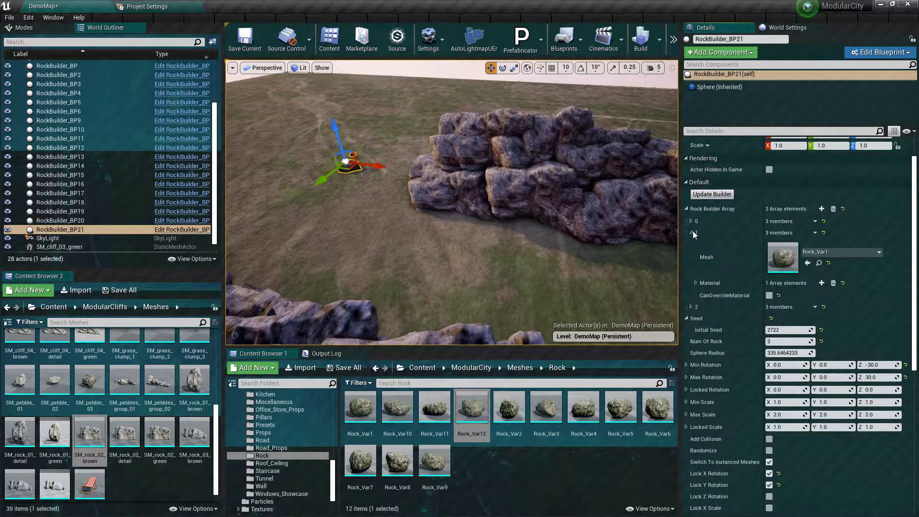
click(690, 306)
mouse_move(124, 434)
mouse_down()
mouse_move(307, 410)
mouse_move(772, 262)
mouse_up()
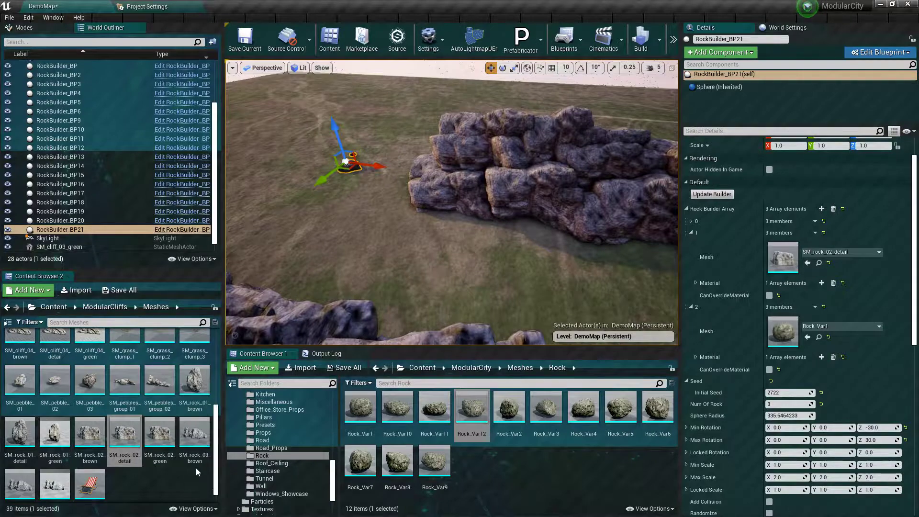
mouse_move(160, 433)
mouse_down()
mouse_move(778, 352)
mouse_move(790, 330)
mouse_up()
Step: Raise the rock group above ground, set Num Of Rock to 6, and shrink Sphere Radius to 117.75
key(f)
alt+drag(478, 225, 479, 104)
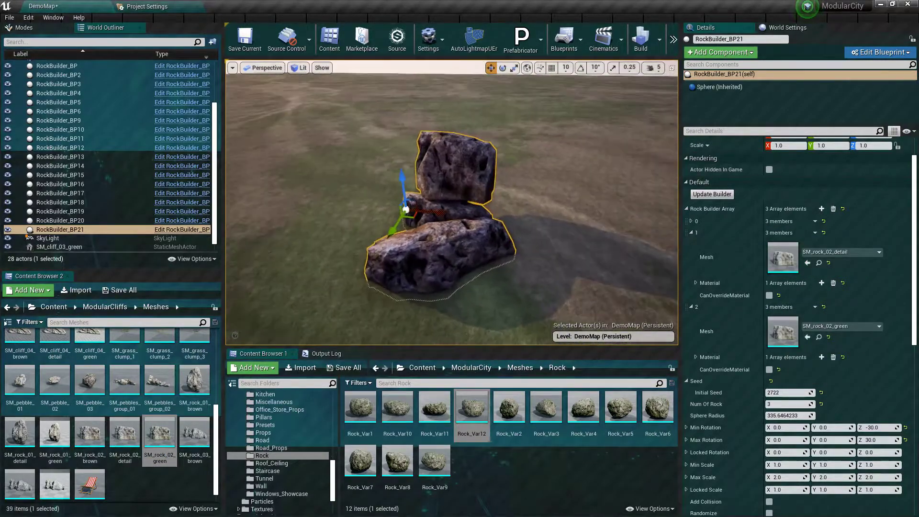
drag(403, 183, 402, 153)
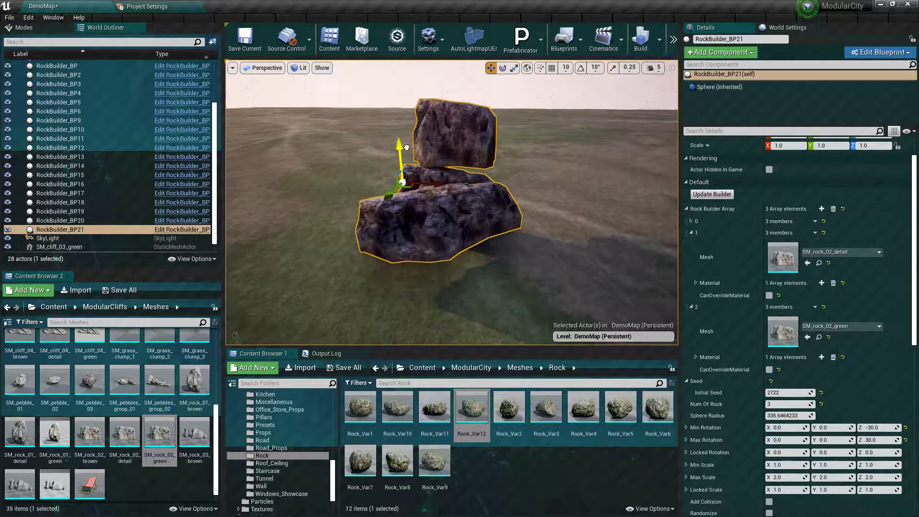
click(789, 405)
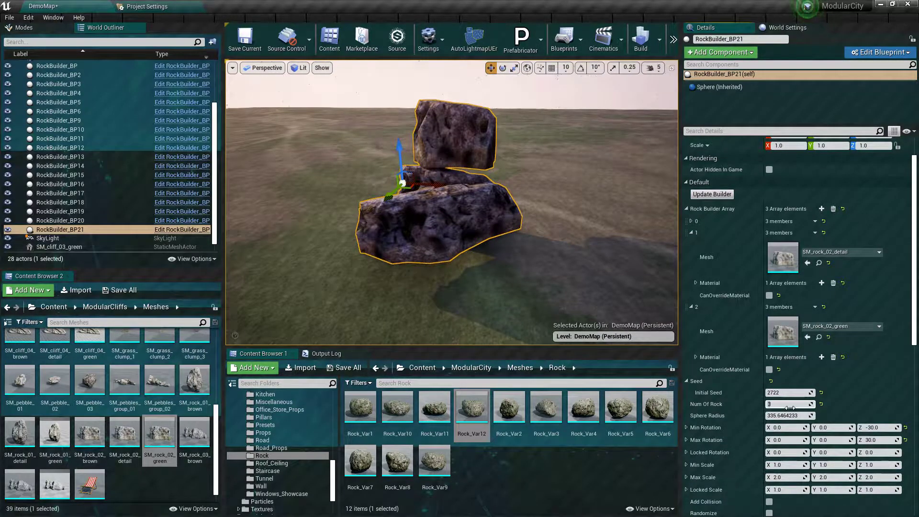
text(6)
key(Return)
right_drag(620, 295, 630, 285)
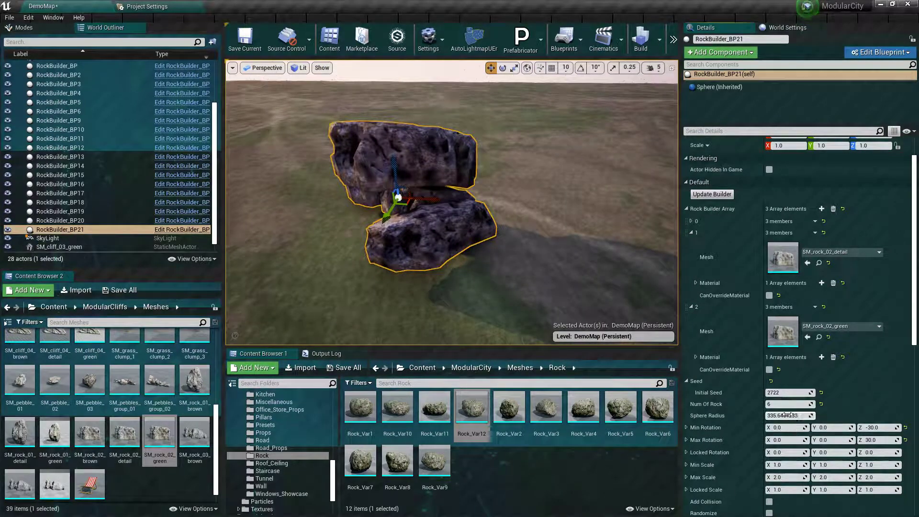
drag(788, 415, 610, 319)
right_drag(610, 319, 610, 319)
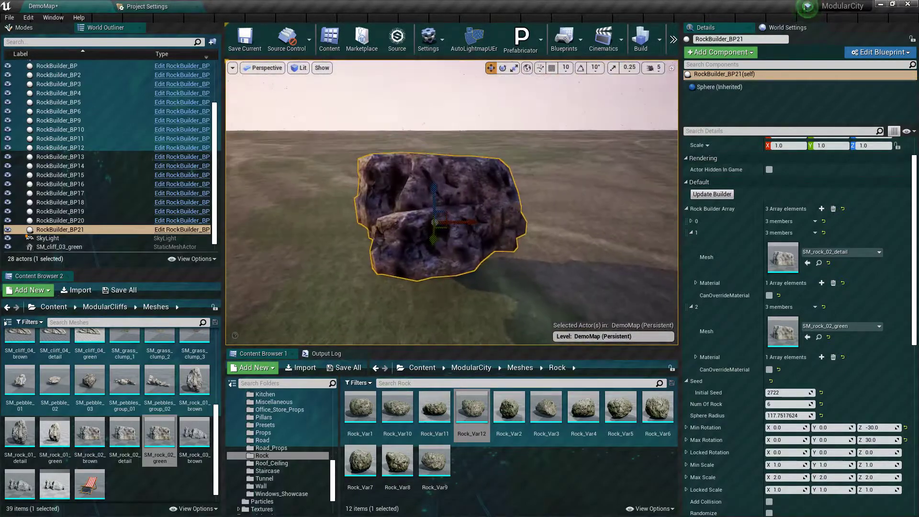
Step: Reset Min and Max Rotation to -180 and 180 on all axes
scroll(852, 445, down, 3)
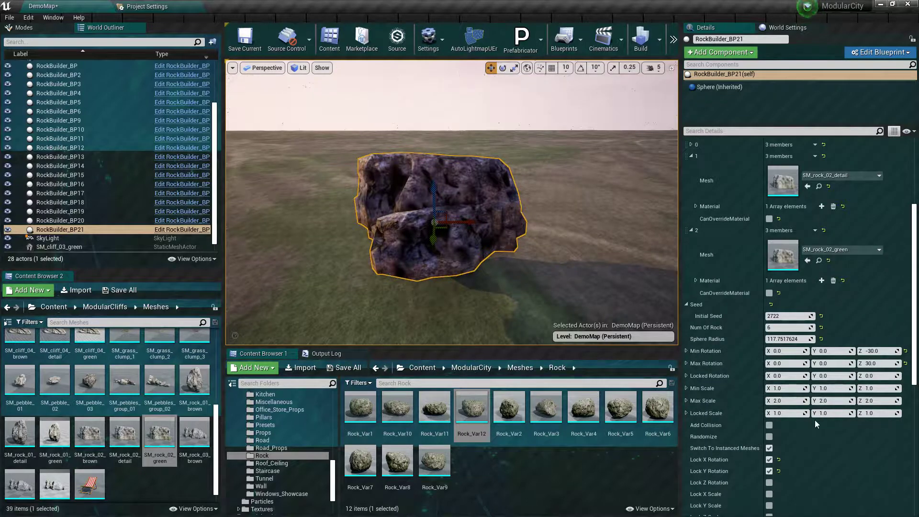
click(905, 351)
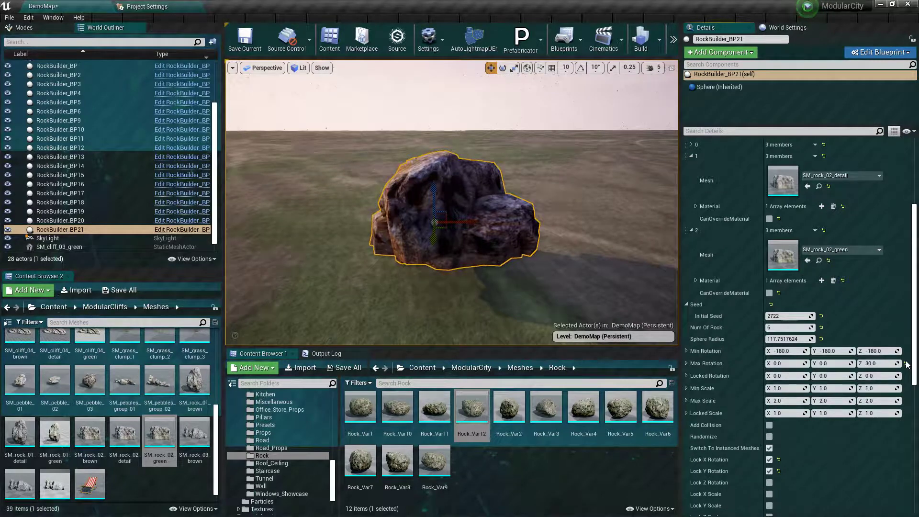
click(906, 363)
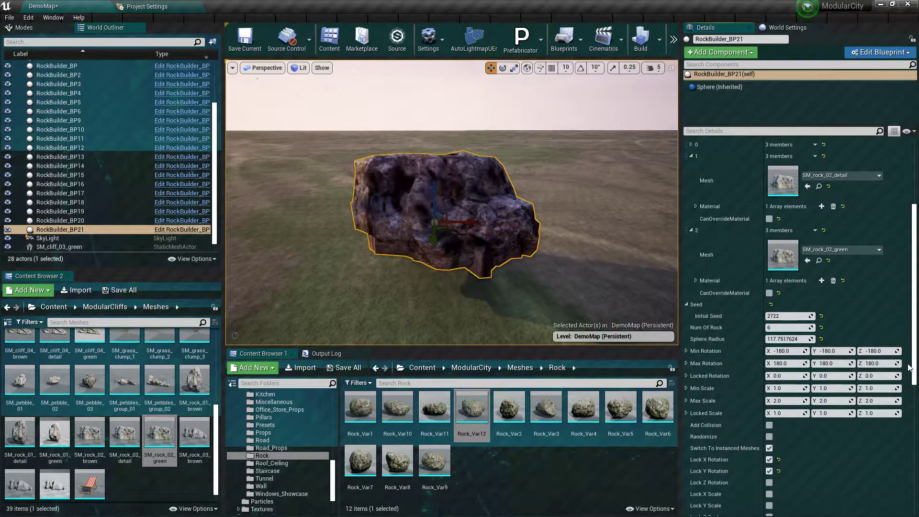
right_drag(612, 250, 612, 249)
scroll(697, 171, up, 1)
click(687, 163)
scroll(568, 253, down, 2)
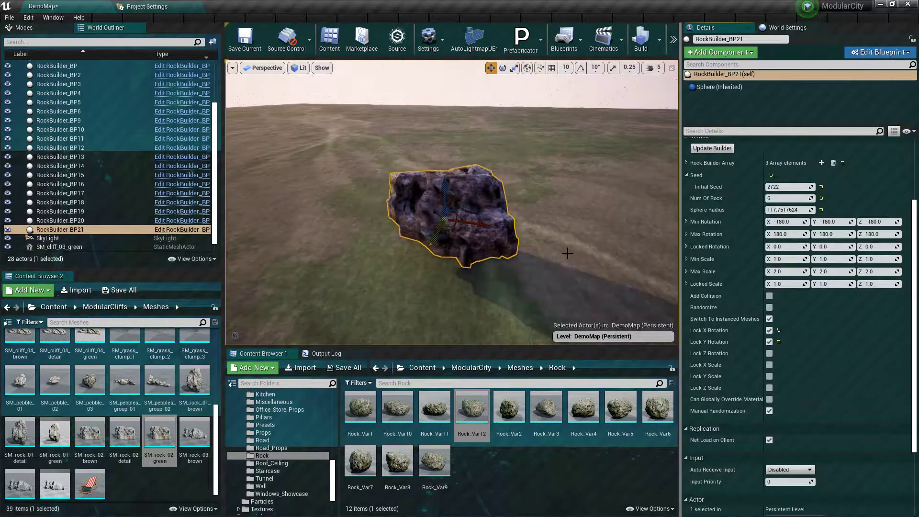
right_drag(567, 254, 568, 253)
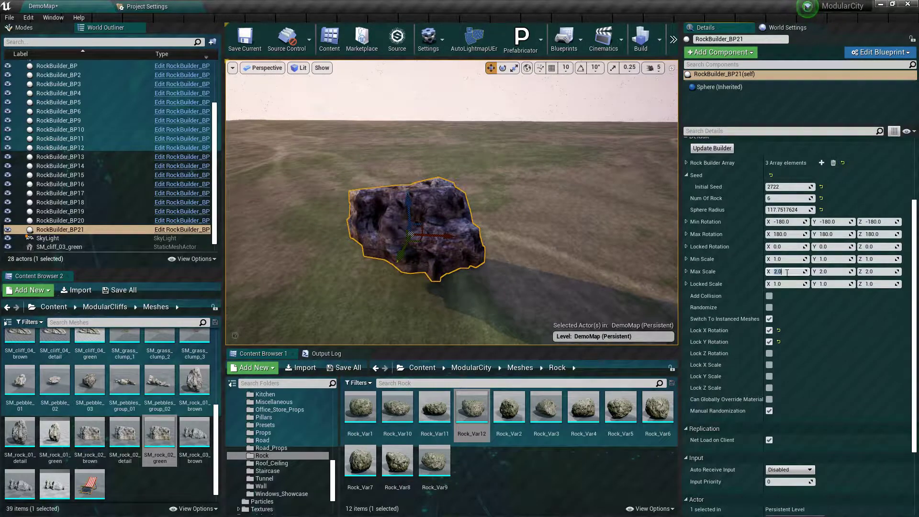
Step: Set Max Scale to 3 on X, Y and Z
text(3)
key(Return)
click(848, 271)
text(3)
key(Return)
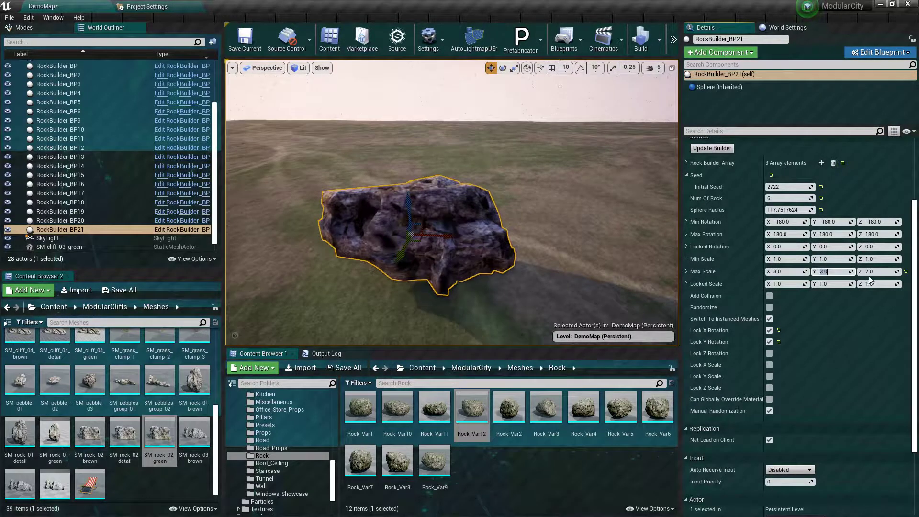
text(3)
key(Return)
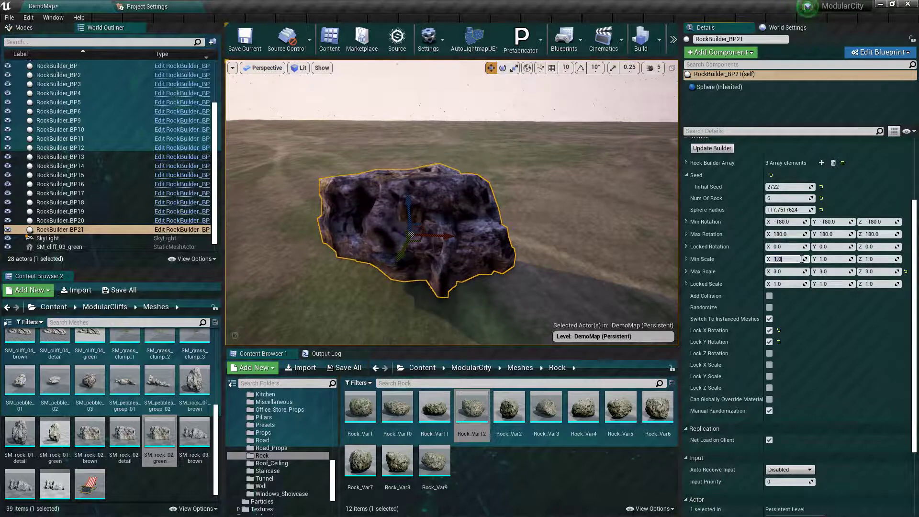
text(2)
Step: Set Min Scale to 2 on X, Y and Z
click(838, 259)
text(22)
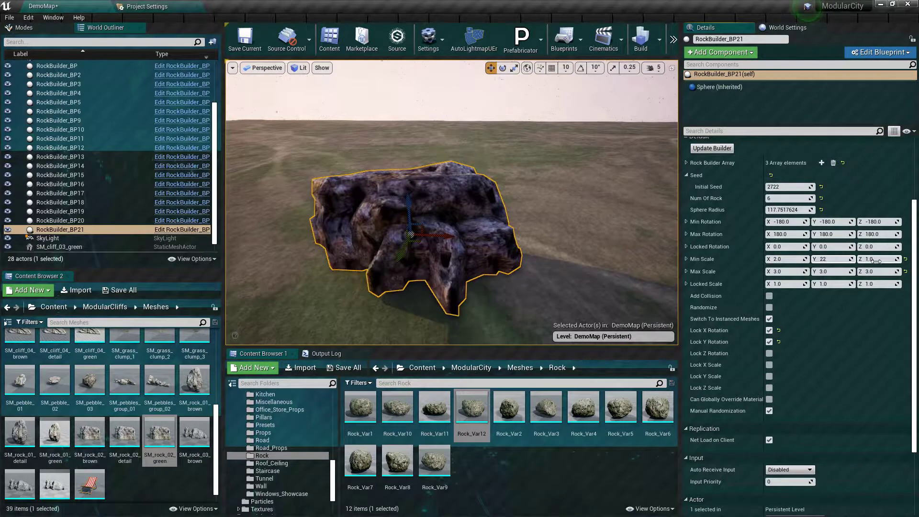
click(876, 260)
key(Return)
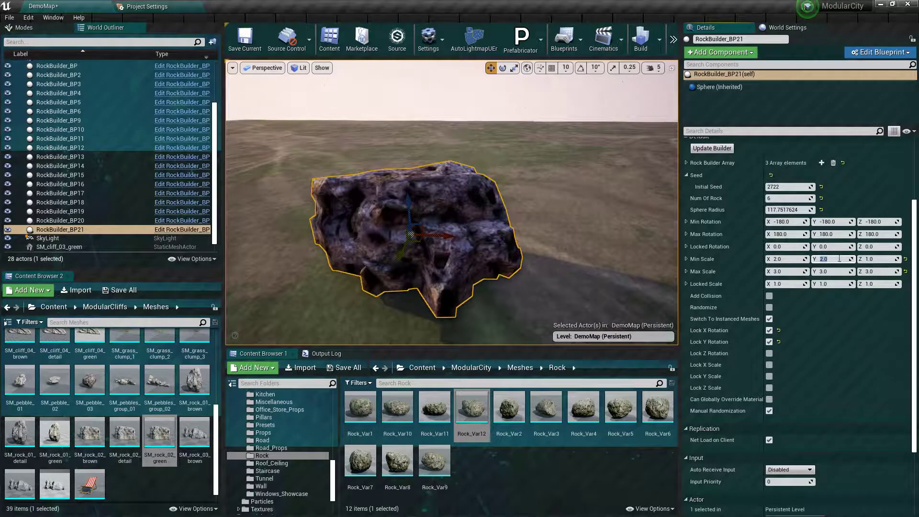
click(882, 260)
text(2)
key(Return)
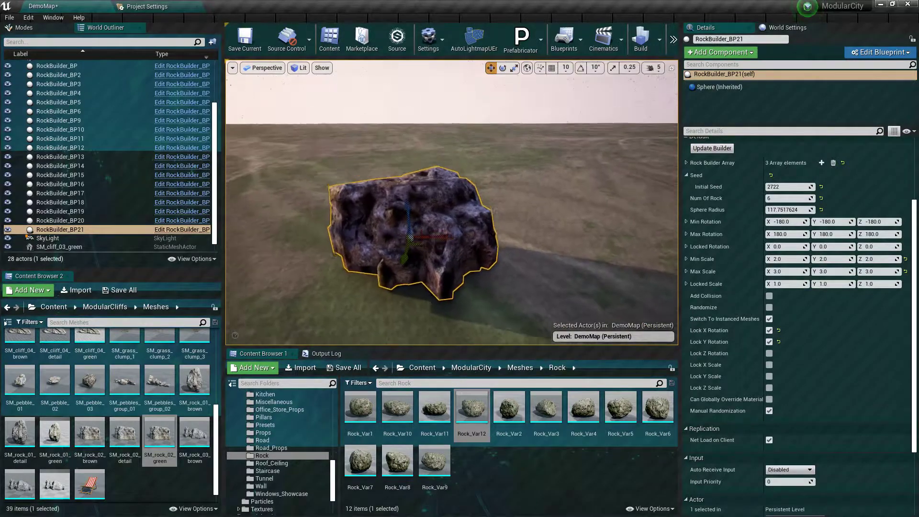
Step: Undo a trial Sphere Radius reduction and Alt-drag copies of the cluster to the left
right_drag(450, 201, 450, 192)
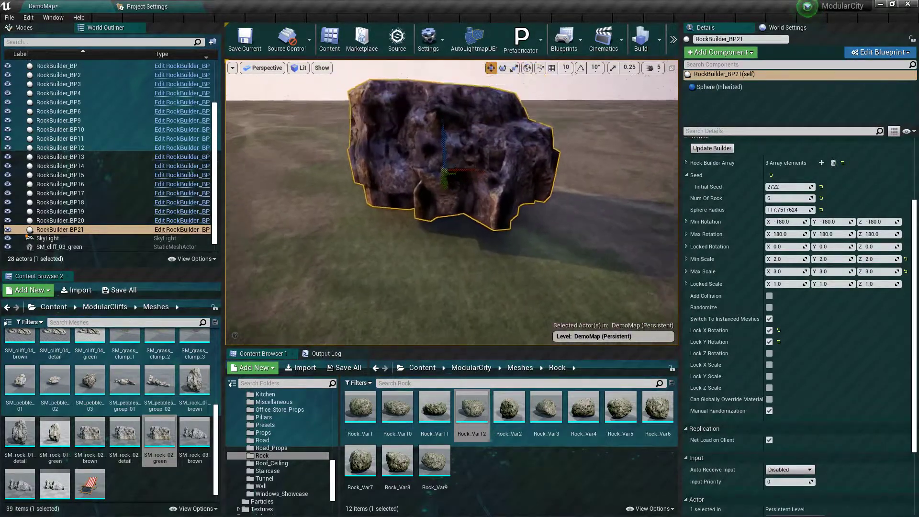
scroll(629, 206, up, 2)
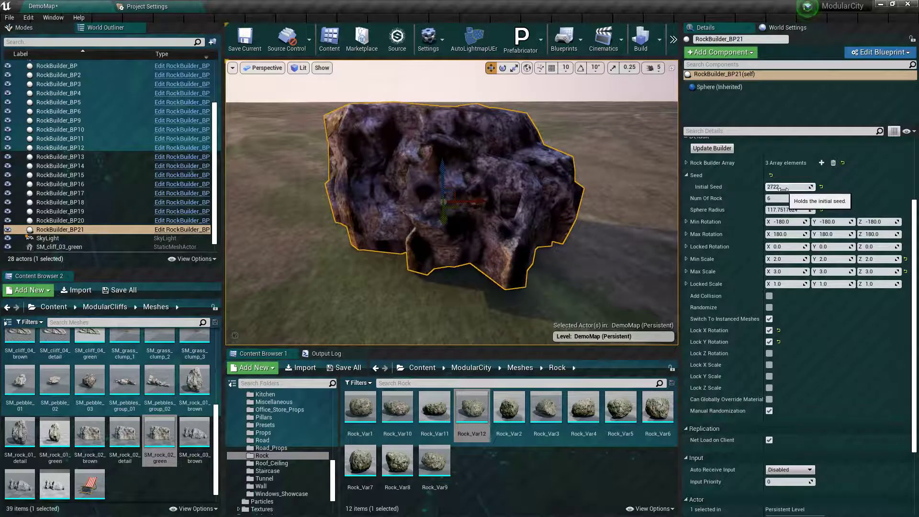
drag(784, 209, 766, 209)
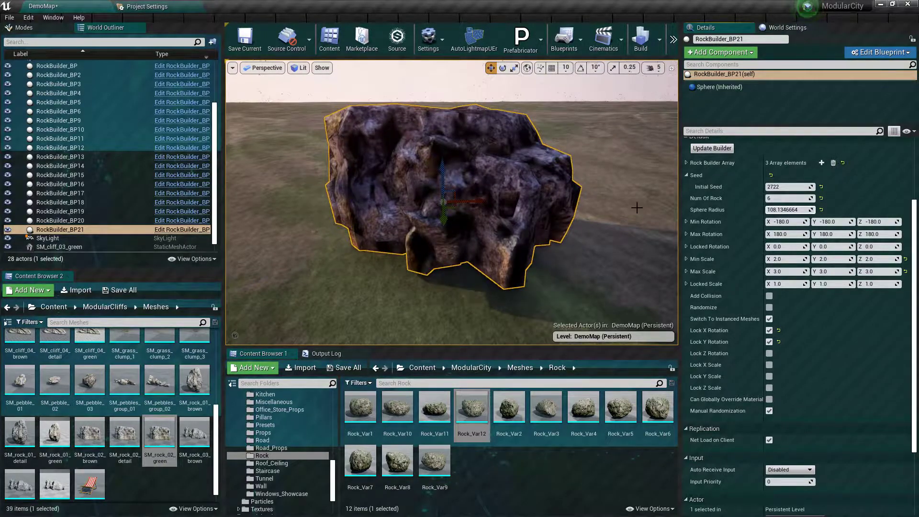
key(ctrl+z)
scroll(637, 207, down, 3)
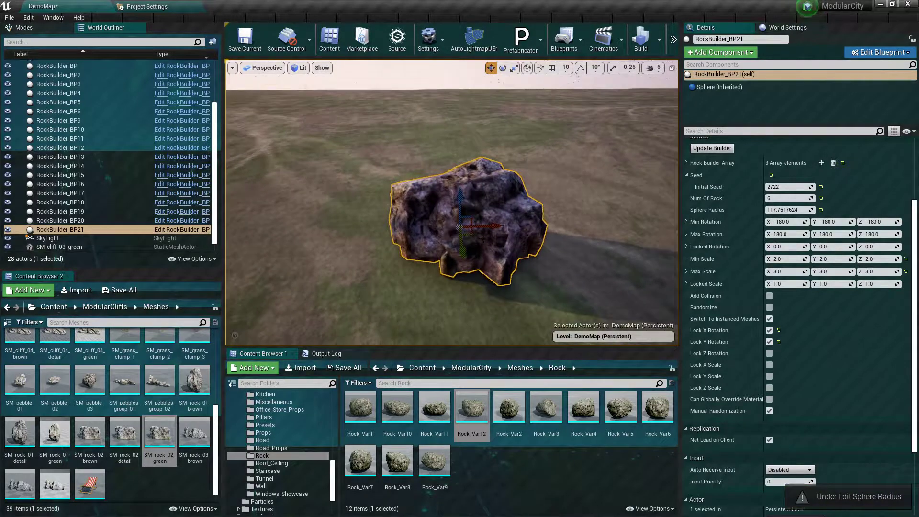
mouse_move(474, 234)
alt+mouse_down()
mouse_move(379, 232)
mouse_move(340, 244)
alt+mouse_up()
Step: Sink the copied cluster into the ground, then duplicate and rotate another copy
right_drag(340, 245, 340, 215)
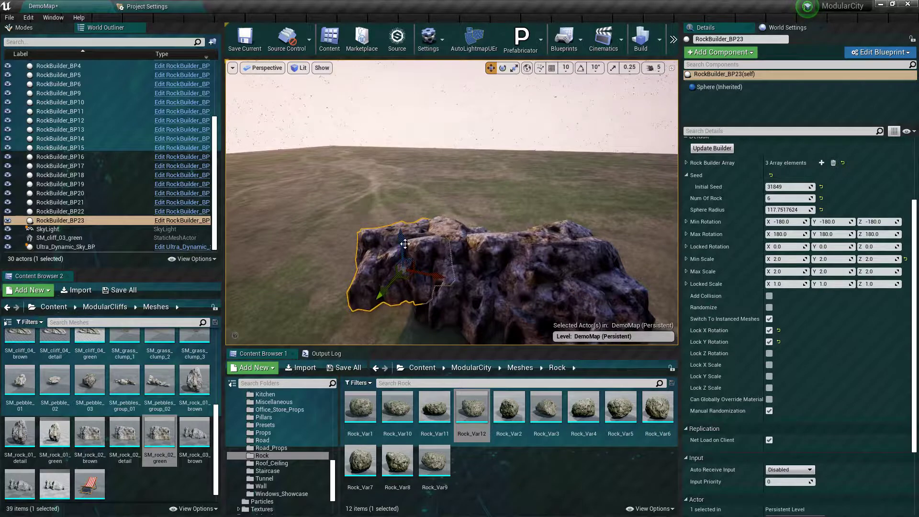
drag(405, 244, 401, 268)
mouse_move(408, 301)
alt+mouse_down()
mouse_move(336, 297)
mouse_move(391, 307)
alt+mouse_up()
key(e)
key(w)
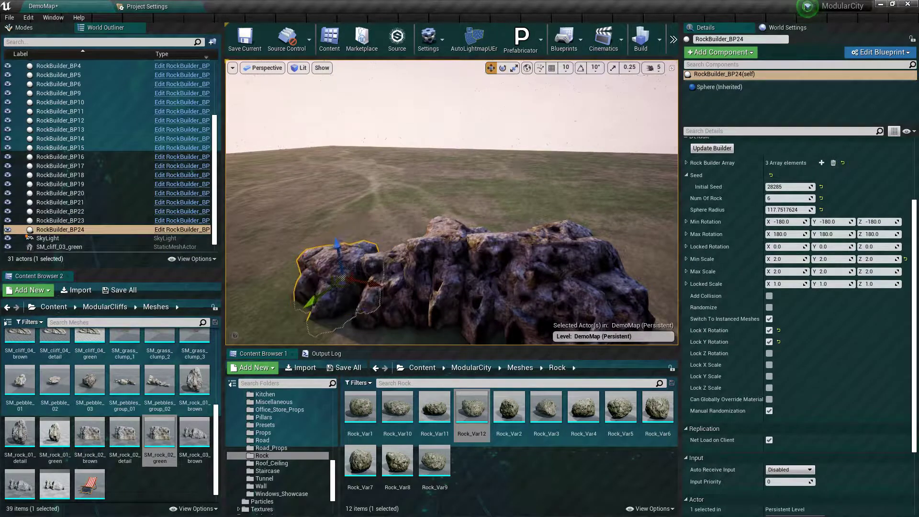
right_drag(408, 226, 408, 211)
Step: Duplicate another copy further along and rotate it into the row, reaching RockBuilder_BP27
mouse_move(408, 226)
alt+mouse_down()
mouse_move(355, 220)
mouse_move(478, 249)
mouse_move(534, 277)
alt+mouse_up()
right_drag(534, 277, 527, 268)
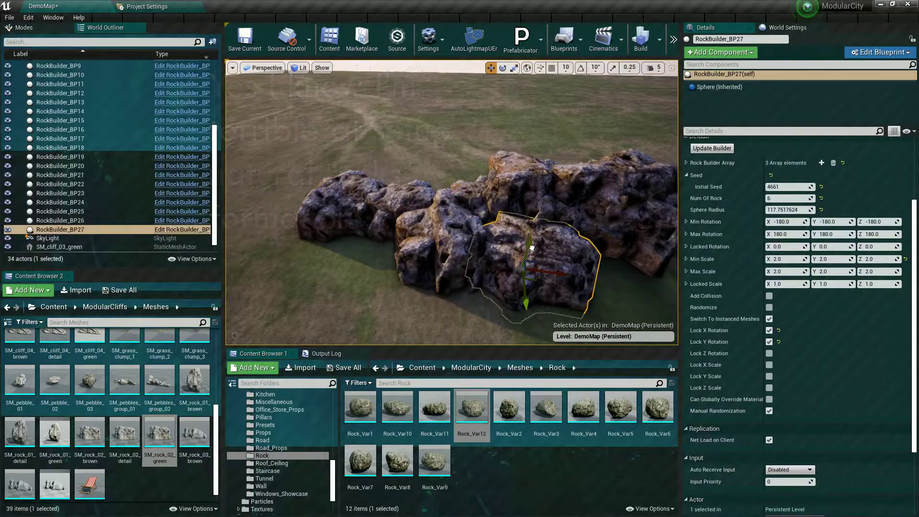
key(e)
right_drag(467, 167, 468, 167)
key(w)
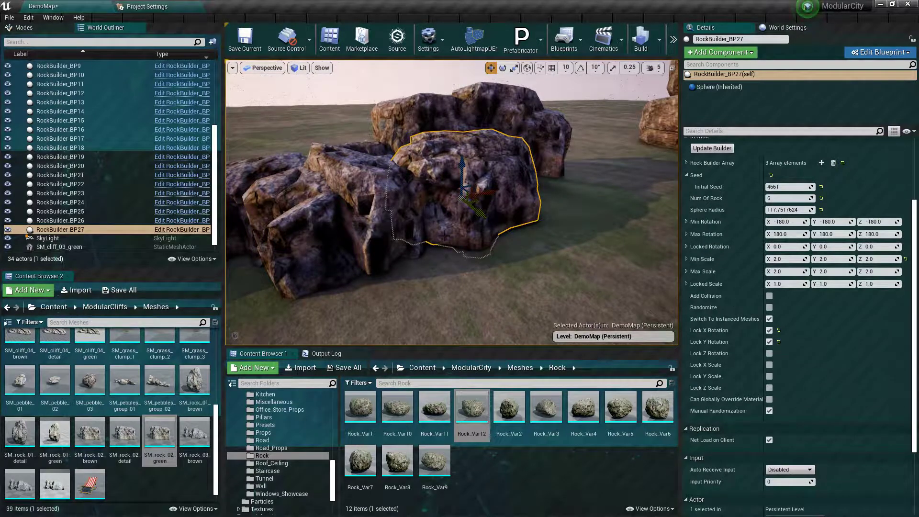
Step: Unlock Y rotation and set its range from -10 to 10
click(770, 342)
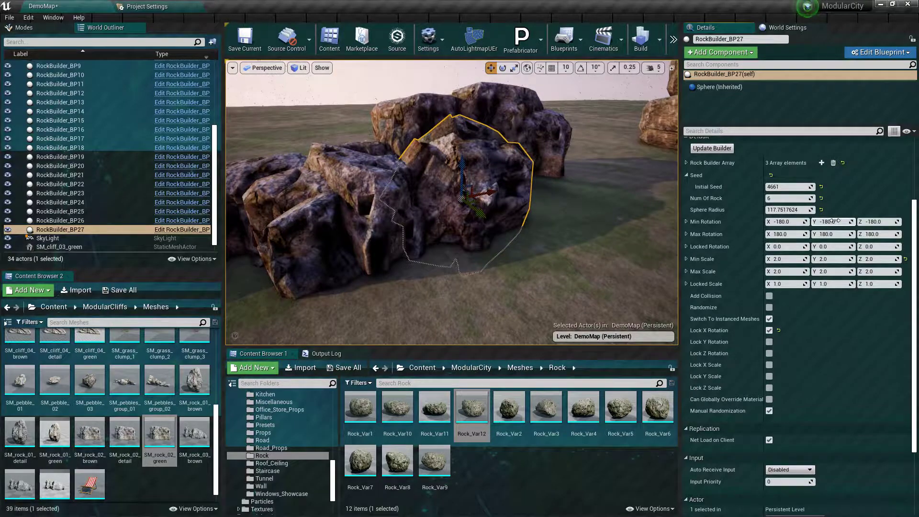
text(10)
key(Return)
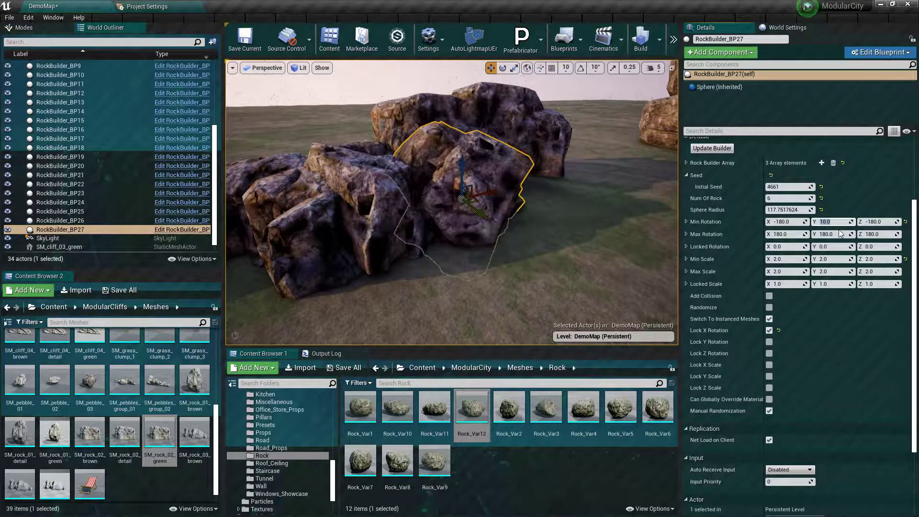
text(0)
key(Return)
text(10)
key(Return)
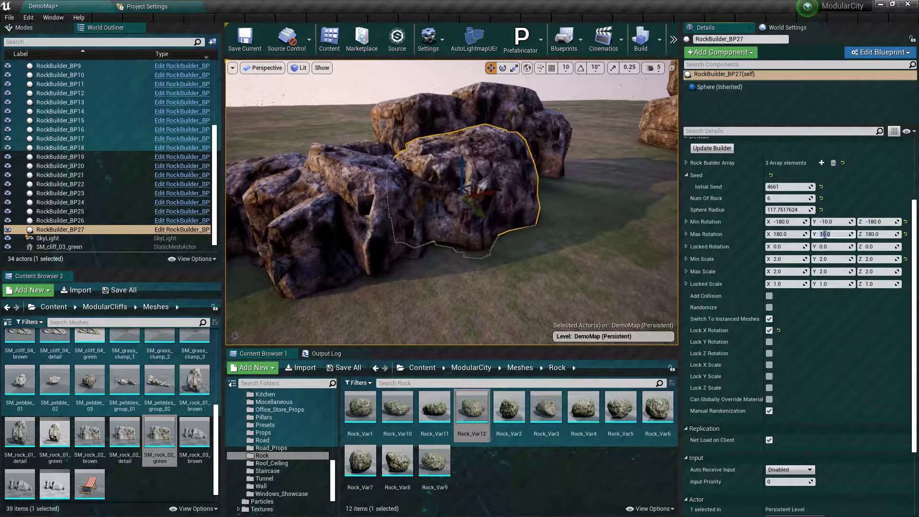
Step: Unlock X rotation and limit it to between -5 and 5
scroll(650, 262, up, 2)
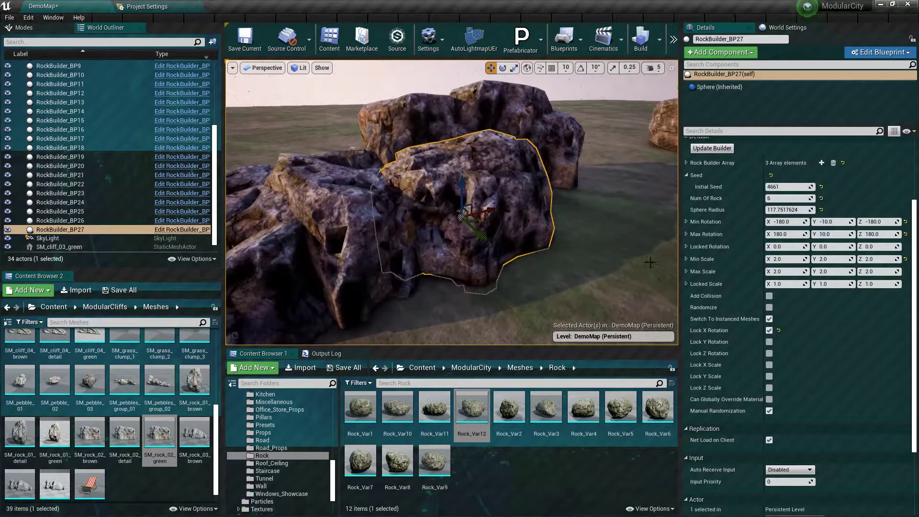
click(769, 330)
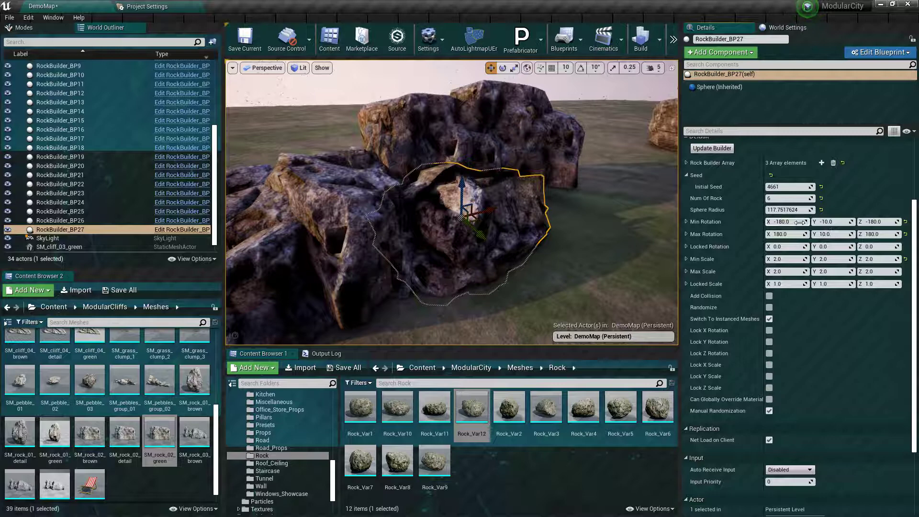
text(-5)
key(Return)
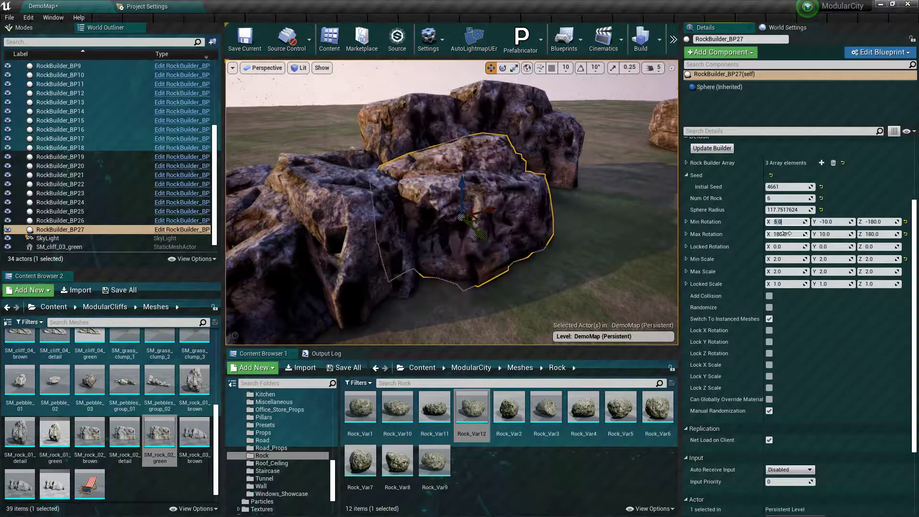
text(5.0)
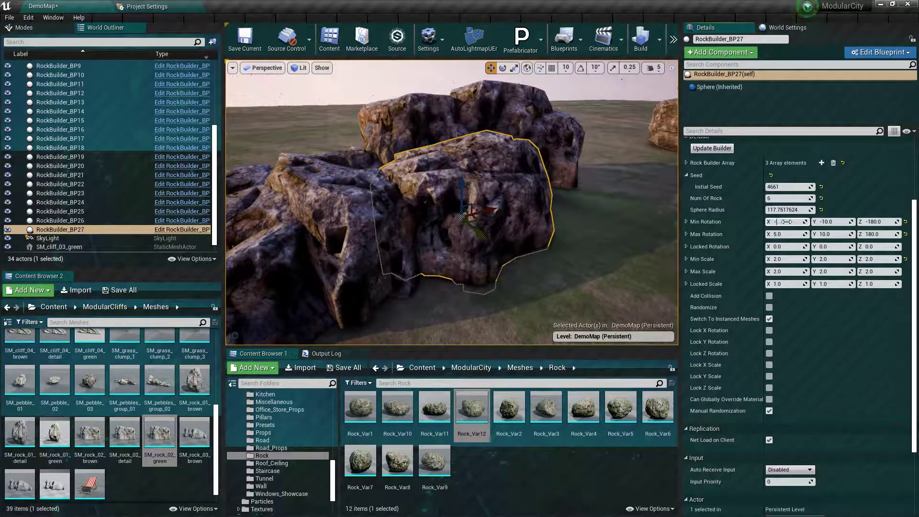
text(5)
key(Return)
drag(536, 216, 539, 275)
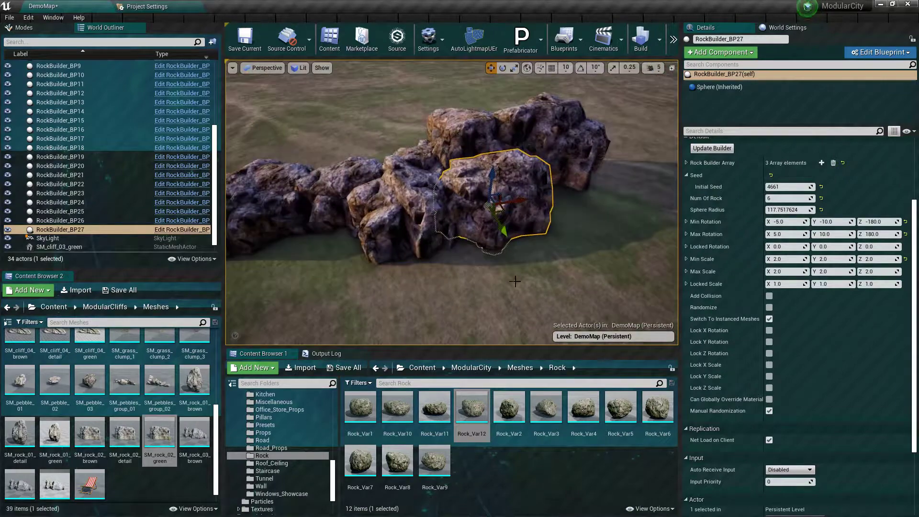
Step: Alt-drag the rock cluster repeatedly to add copies RockBuilder_BP28 through BP31 along the pile
alt+drag(501, 211, 606, 196)
middle_drag(606, 196, 581, 107)
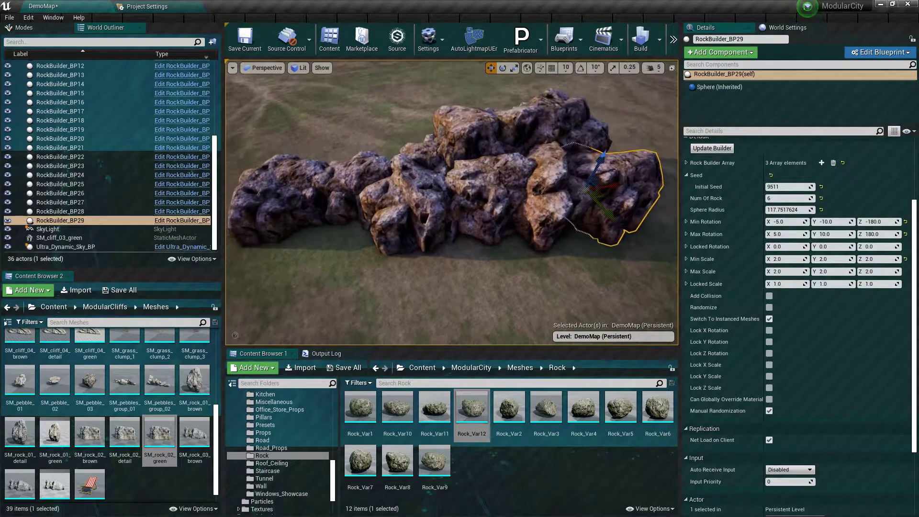
mouse_move(570, 161)
alt+mouse_down()
mouse_move(479, 191)
mouse_move(476, 207)
mouse_move(533, 218)
alt+mouse_up()
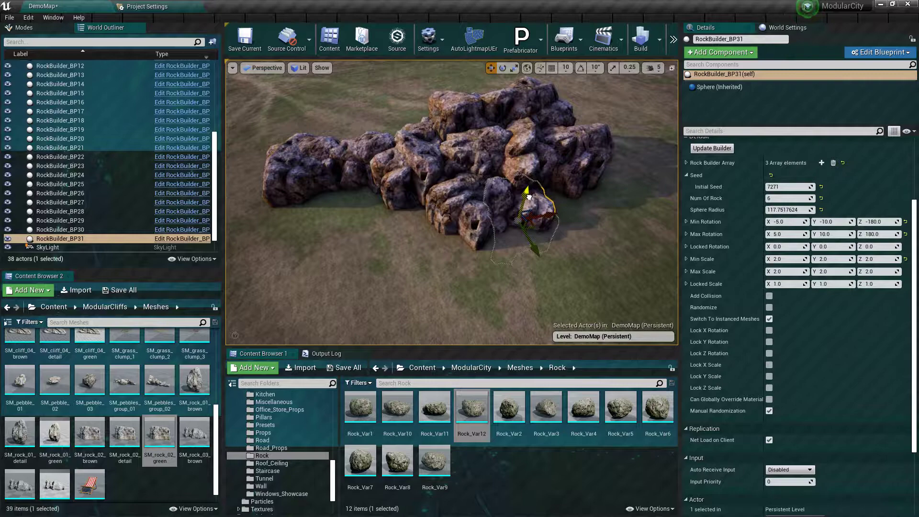
right_drag(544, 205, 544, 205)
click(341, 98)
right_drag(341, 98, 341, 98)
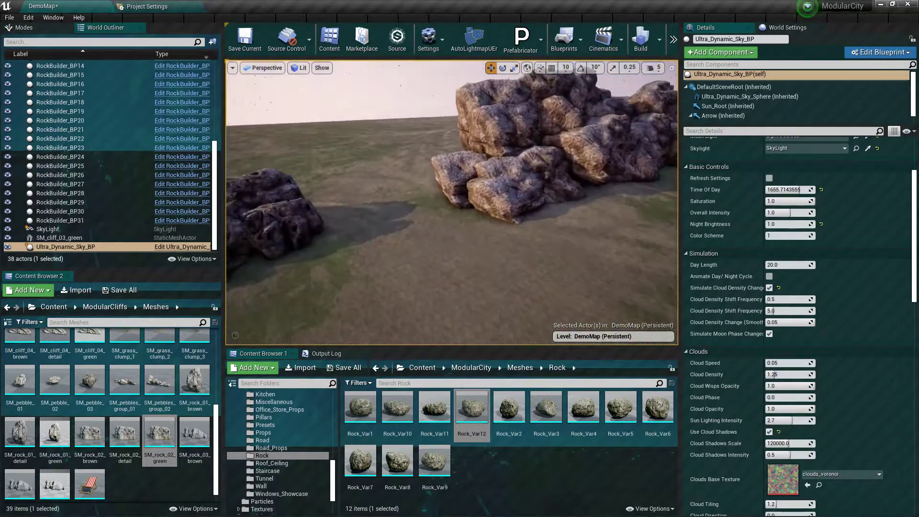
Step: Alt-drag a copy RockBuilder_BP32 off a rock cluster and move it forward onto open ground
right_drag(338, 239, 338, 239)
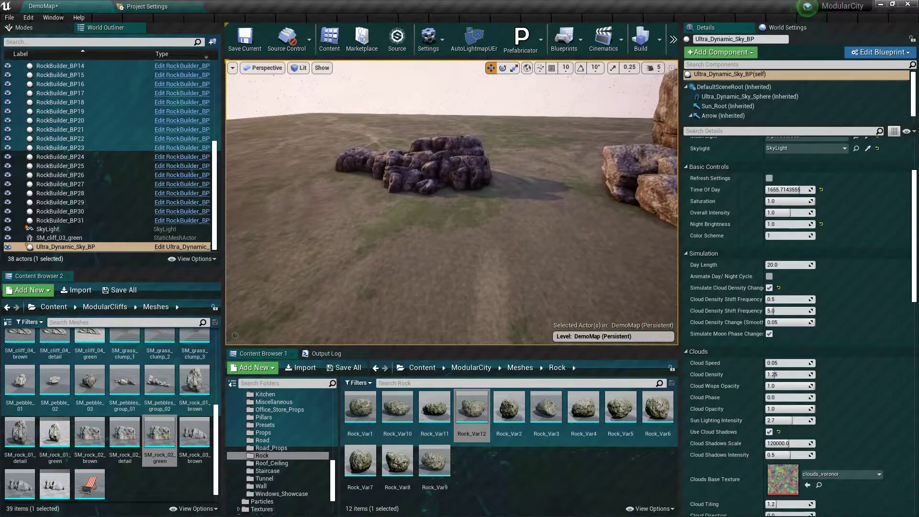
click(421, 225)
drag(403, 176, 469, 294)
right_drag(470, 294, 470, 293)
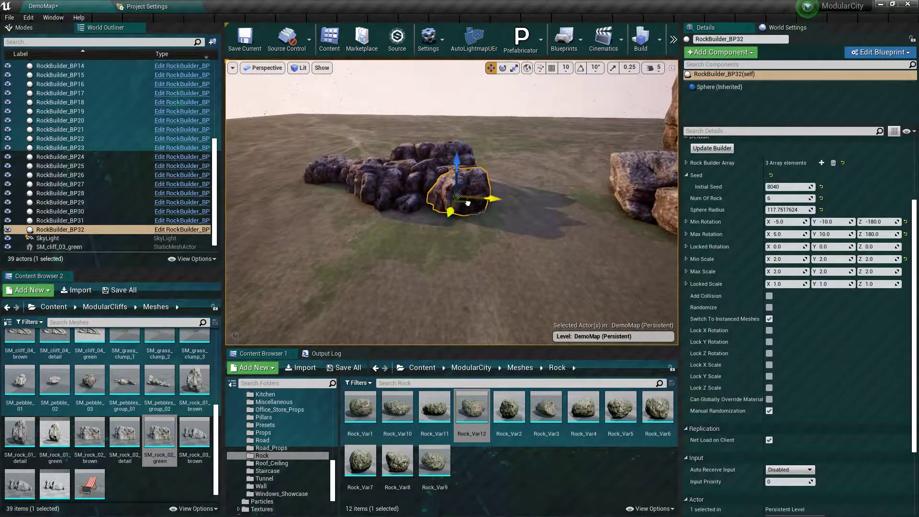
drag(467, 203, 475, 287)
right_drag(474, 259, 619, 235)
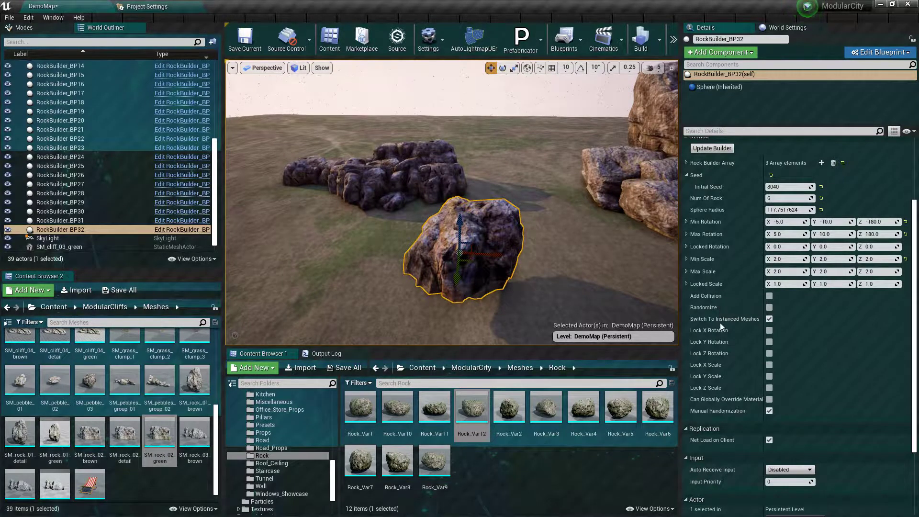
Step: Regenerate the lone rock, widen Sphere Radius to 674.73 and raise it higher off the ground
scroll(720, 324, up, 3)
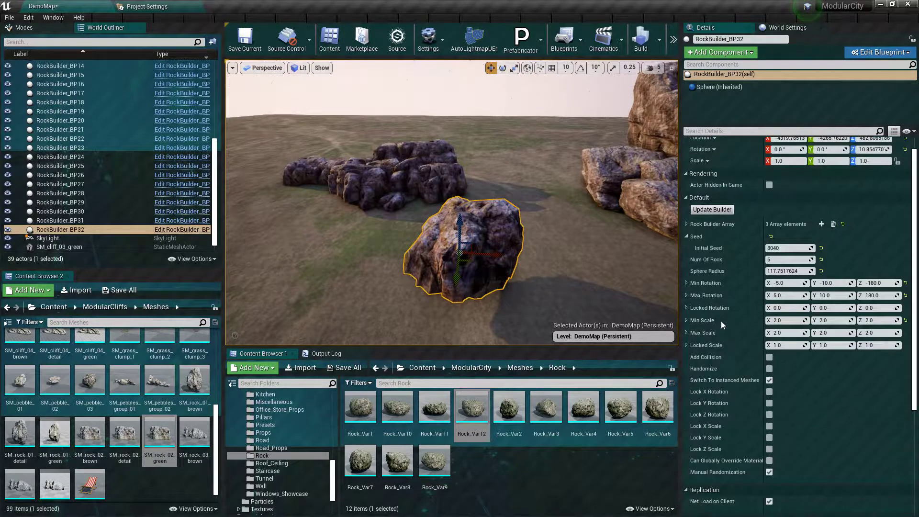
click(712, 214)
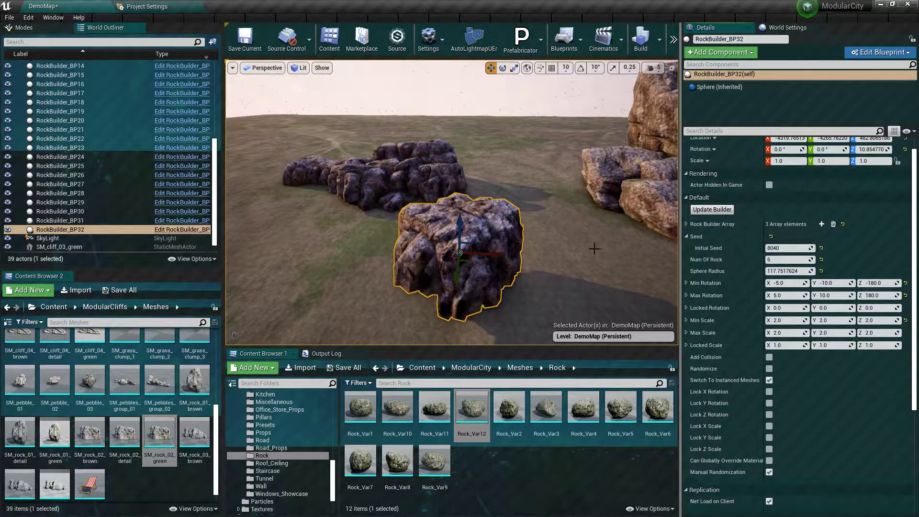
right_drag(478, 192, 482, 225)
drag(490, 222, 508, 227)
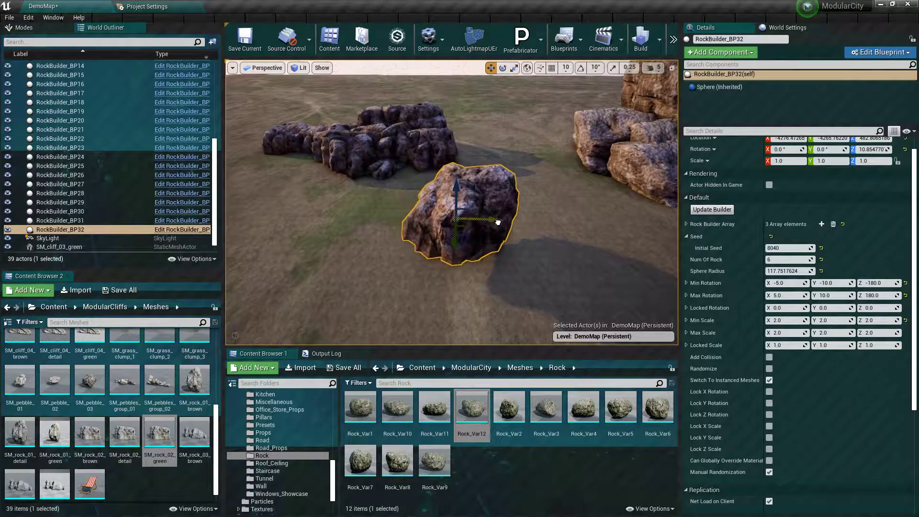
click(718, 211)
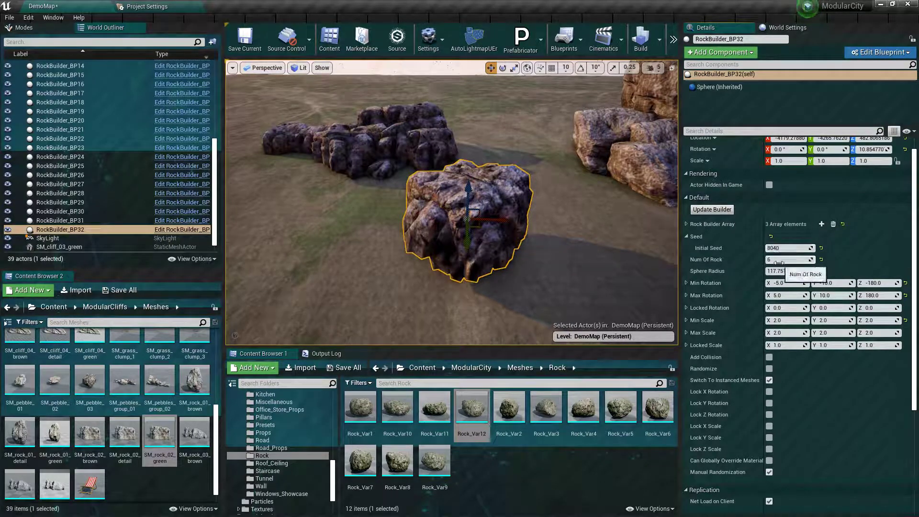
drag(786, 270, 814, 270)
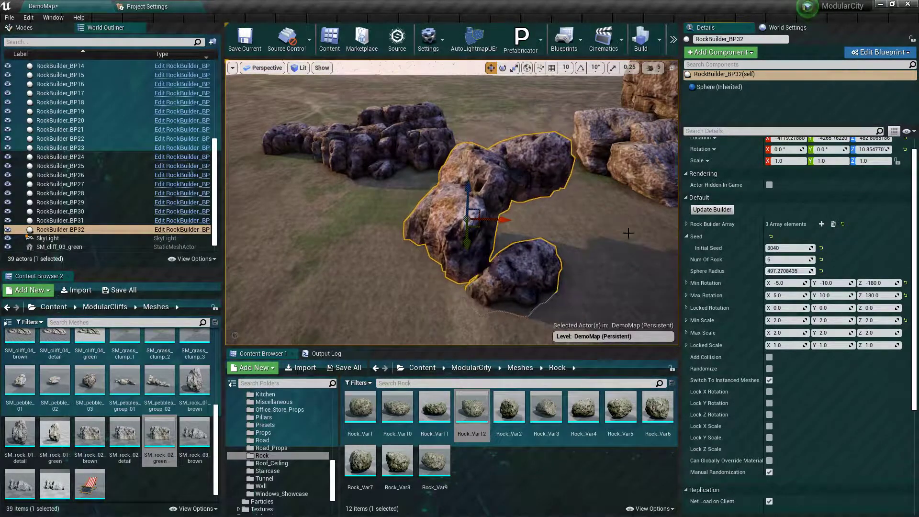
shift+drag(479, 190, 543, 268)
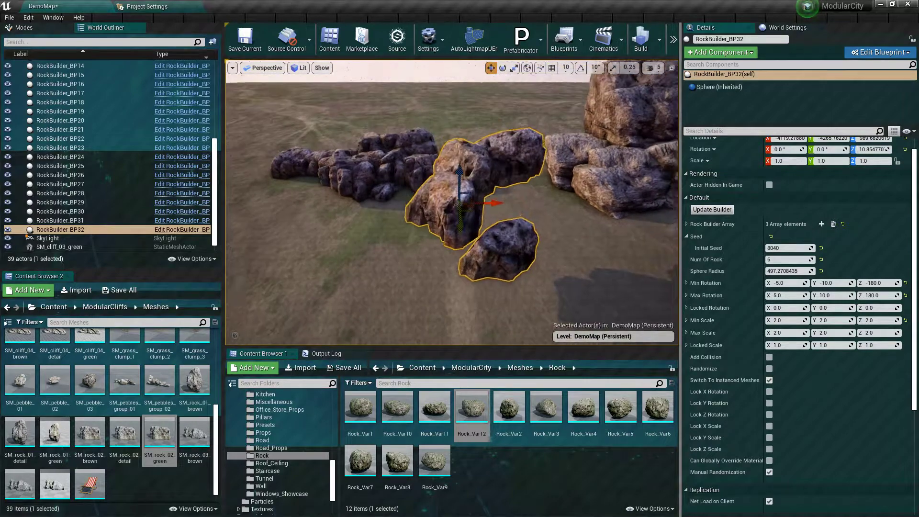
drag(770, 271, 785, 271)
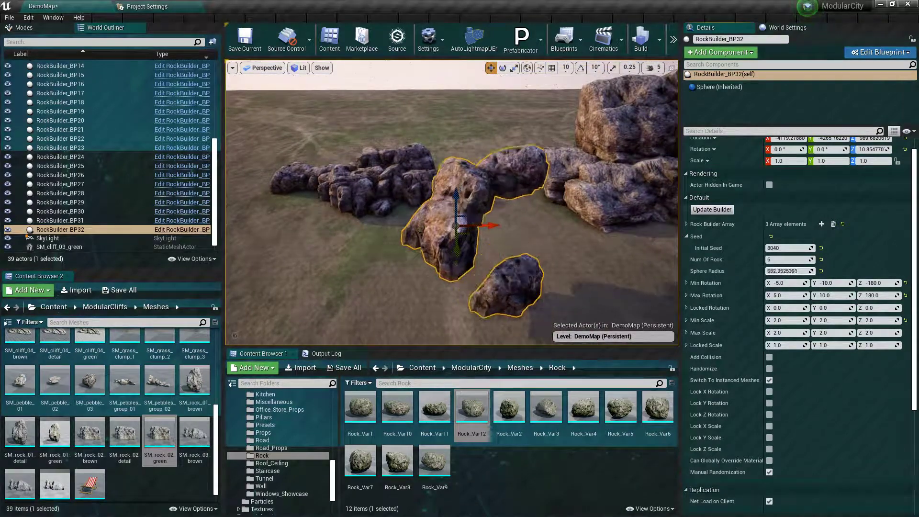
click(714, 210)
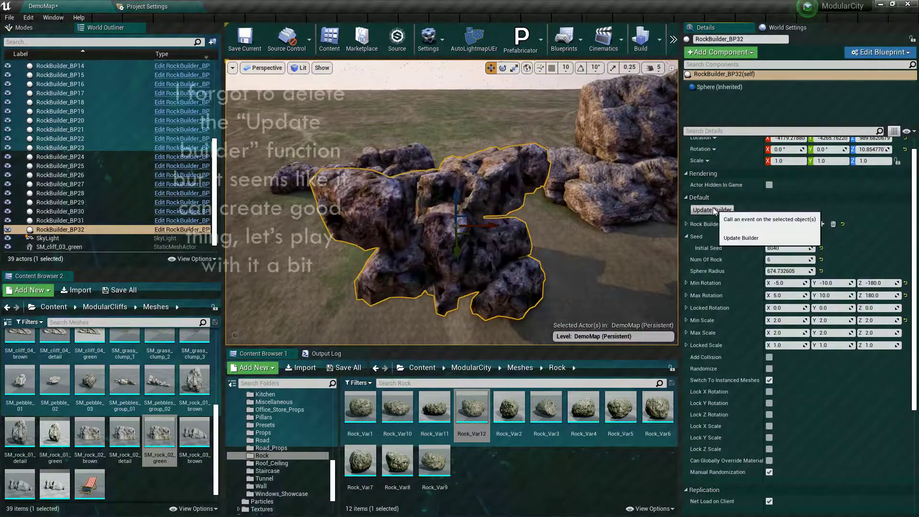
Step: Set Num Of Rock to 10 and rebuild the cluster with Update Builder
right_drag(450, 201, 422, 201)
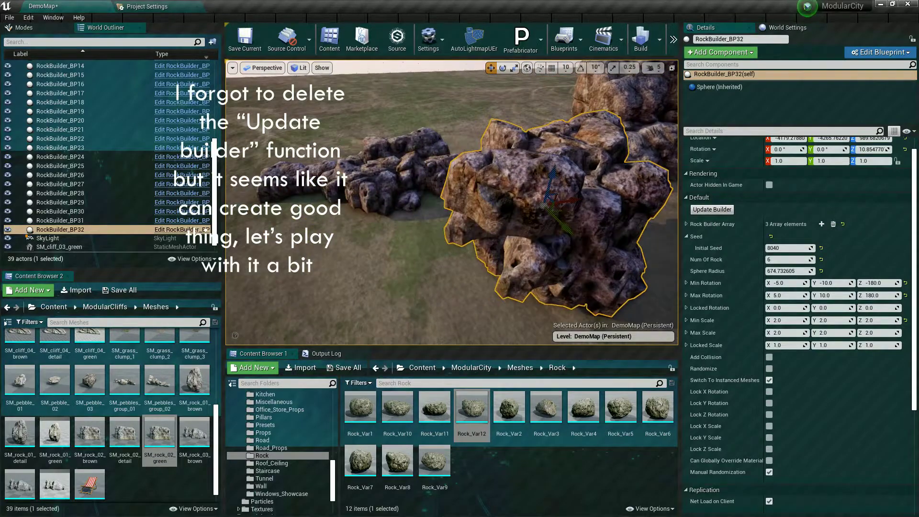
right_drag(564, 205, 564, 191)
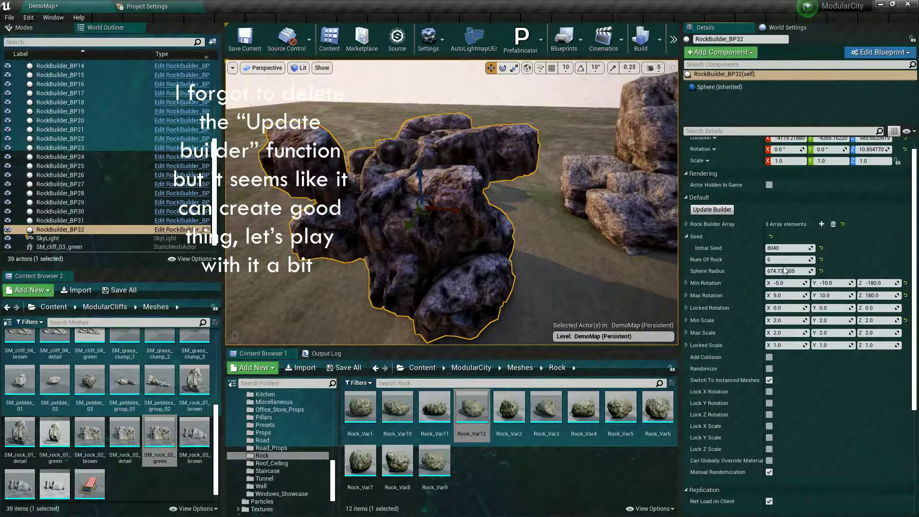
text(0)
key(Return)
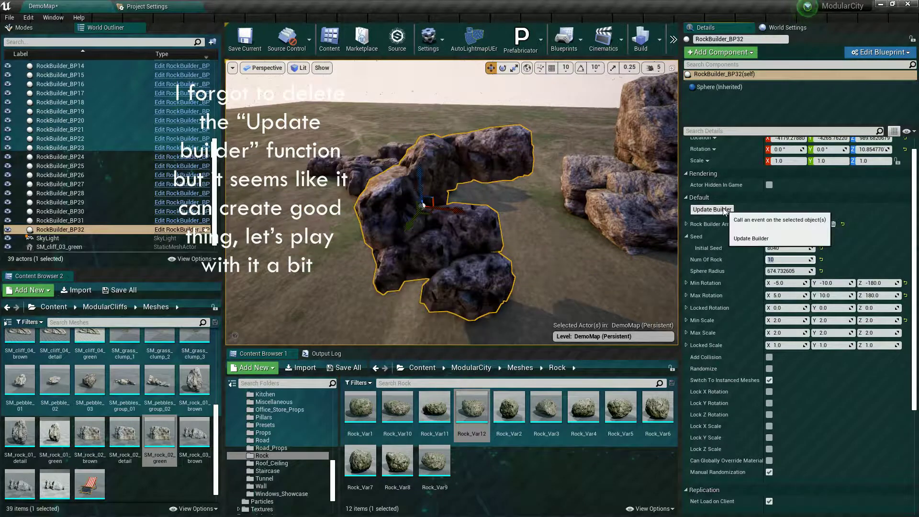
click(712, 210)
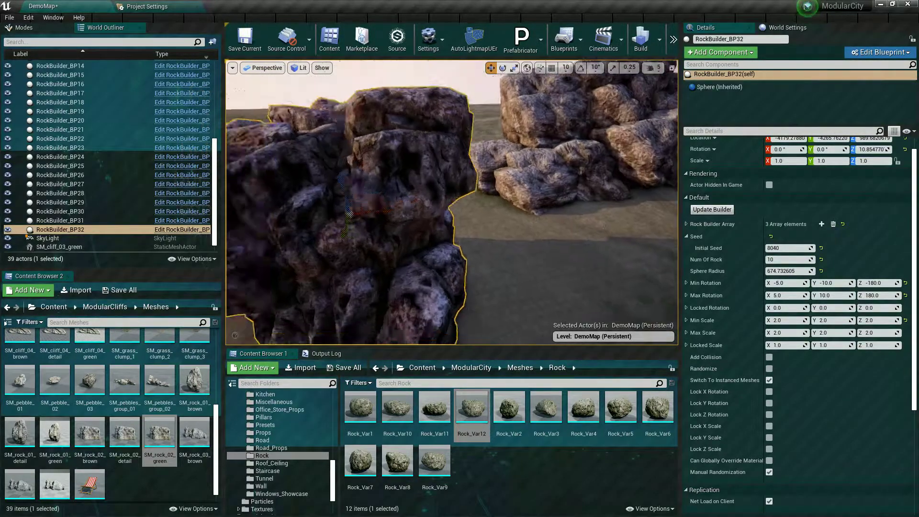
key(End)
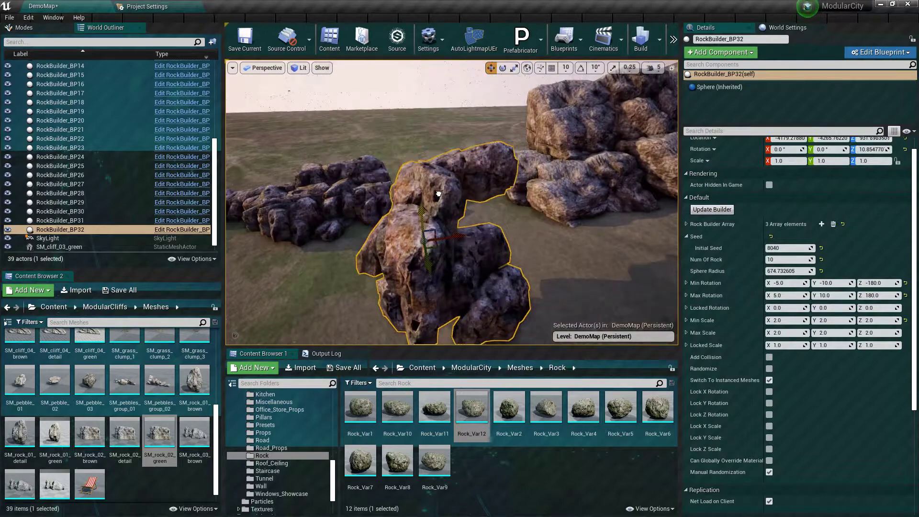
click(721, 211)
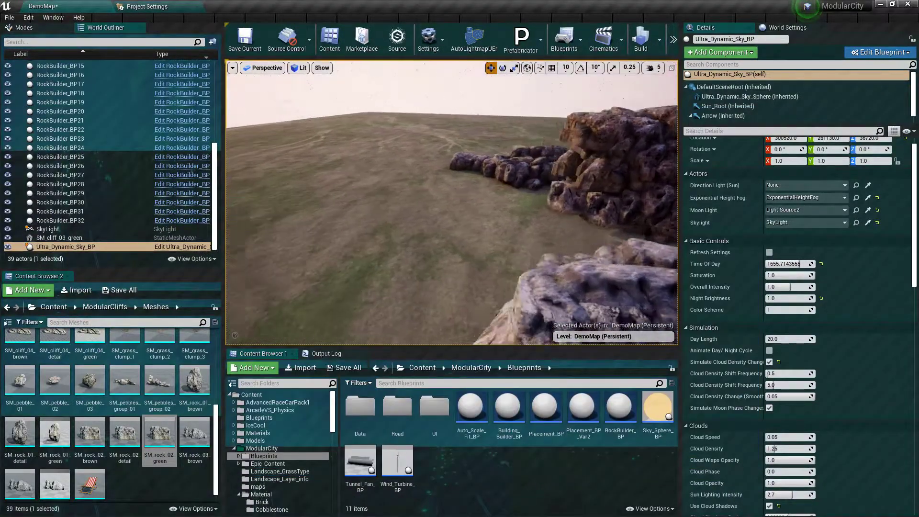
right_drag(492, 120, 492, 121)
Step: Create a child Blueprint class of RockBuilder_BP with the default name
click(617, 417)
right_click(616, 418)
click(653, 206)
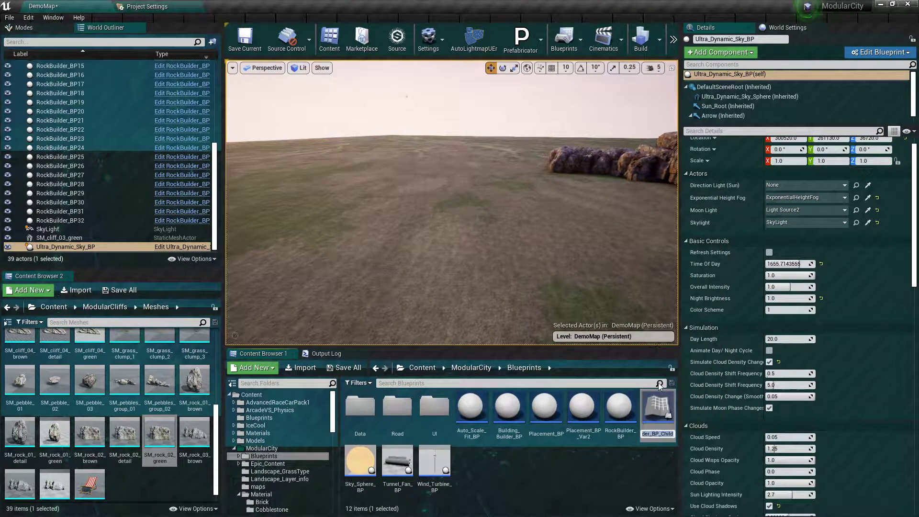
key(Return)
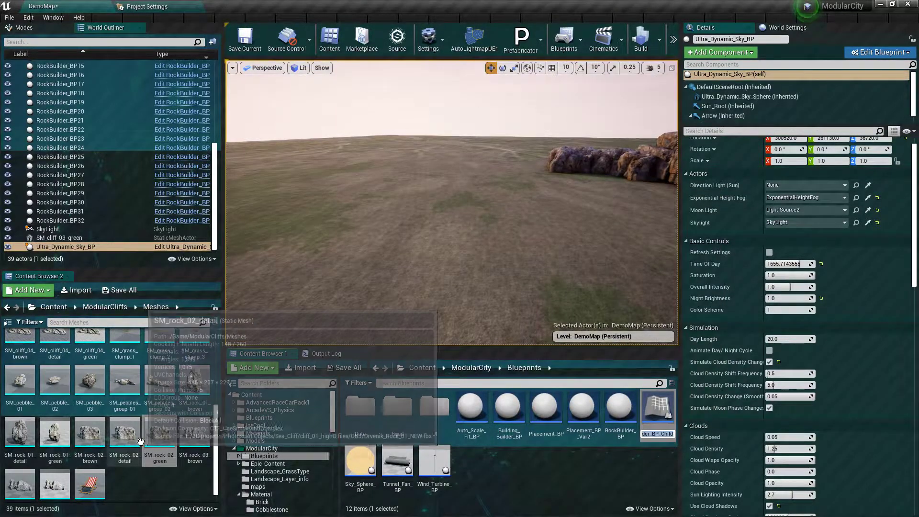
Step: Rename the child blueprint to SM_rock_Formation and open it in the Blueprint editor
click(164, 436)
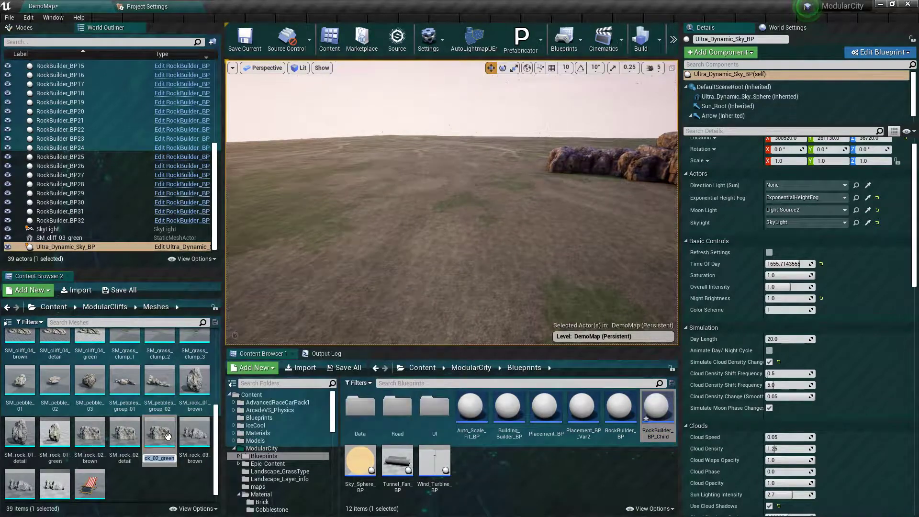
click(655, 415)
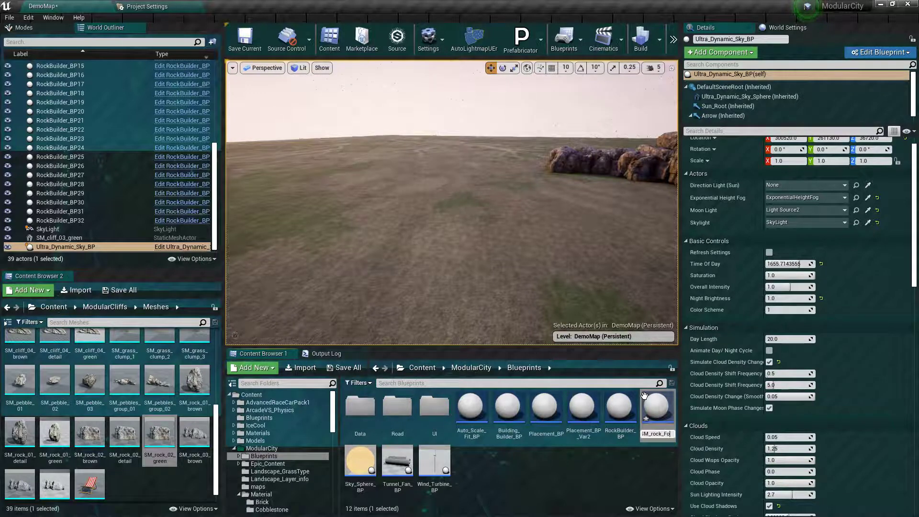
key(Return)
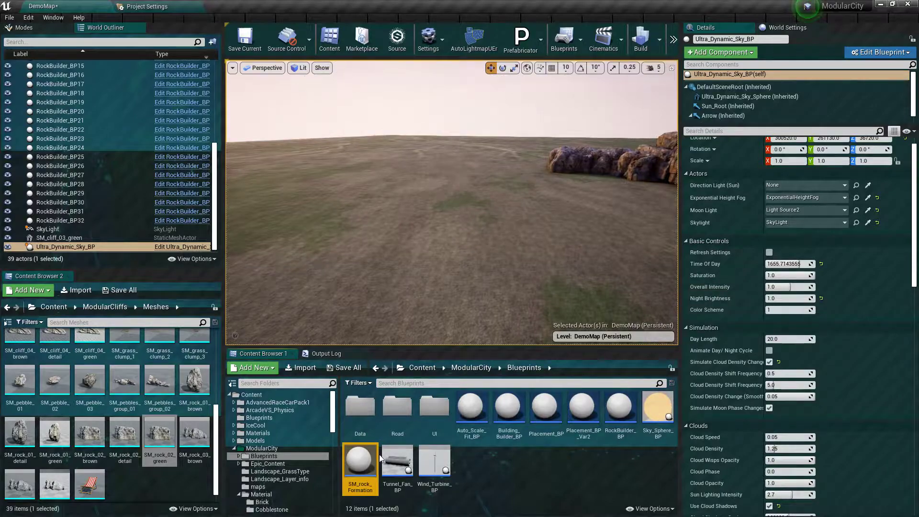
double_click(367, 457)
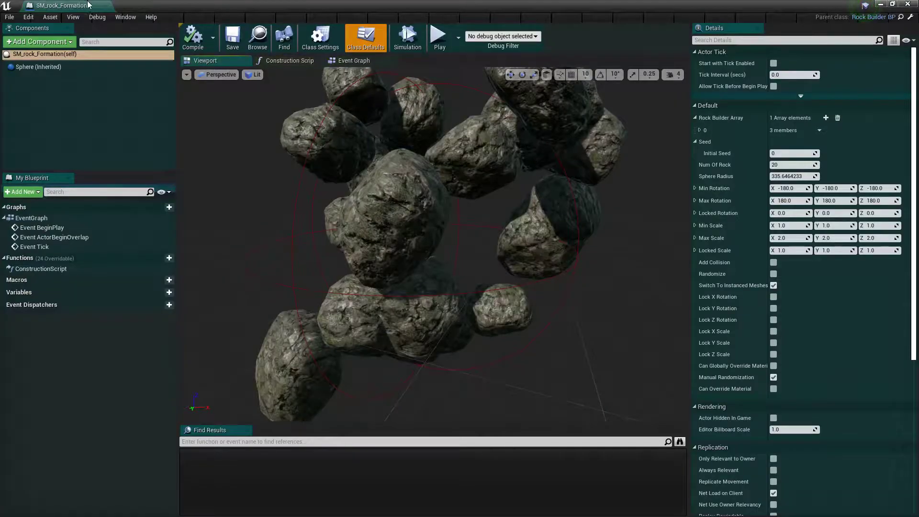
Step: Float and enlarge the blueprint editor, then set the first rock mesh to SM_rock_02_green
double_click(479, 6)
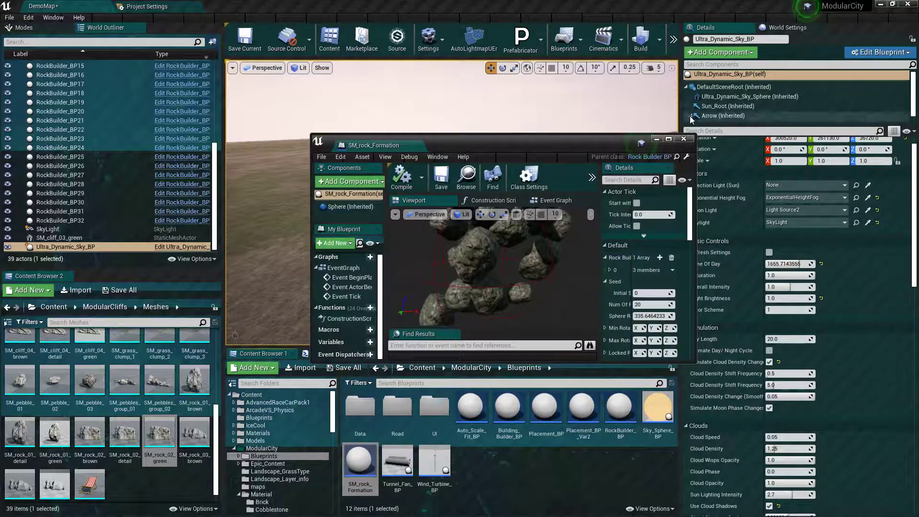
drag(690, 134, 838, 78)
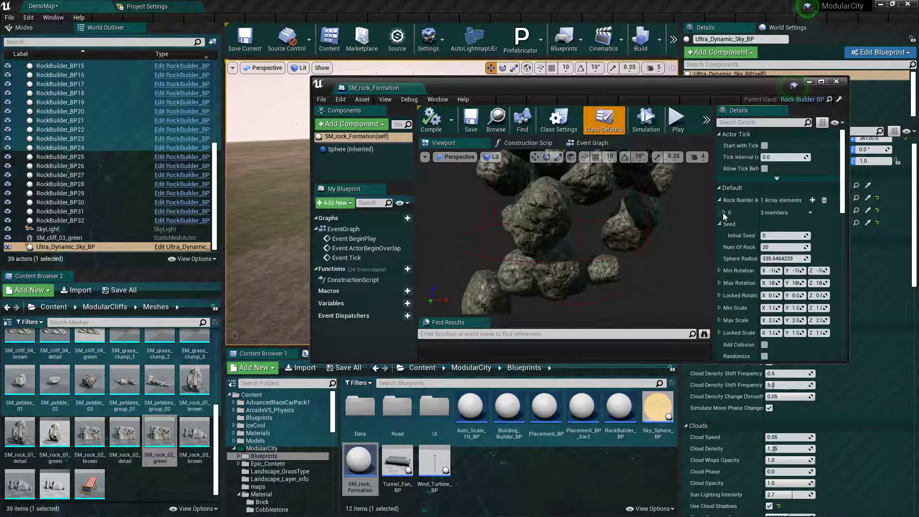
click(724, 212)
mouse_move(160, 433)
mouse_down()
mouse_move(772, 248)
mouse_move(799, 251)
mouse_up()
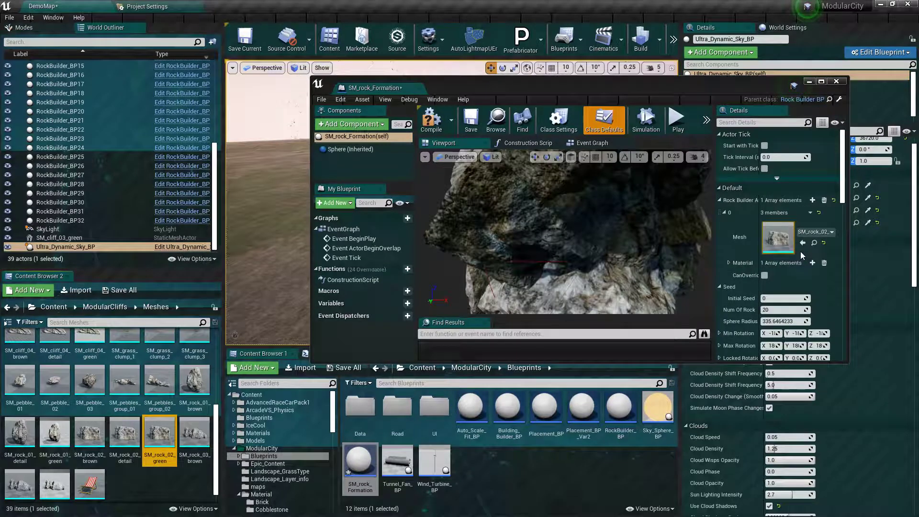
Step: Add two rock entries using SM_rock_02_detail and SM_rock_02_brown, then dock the editor
click(813, 200)
click(812, 200)
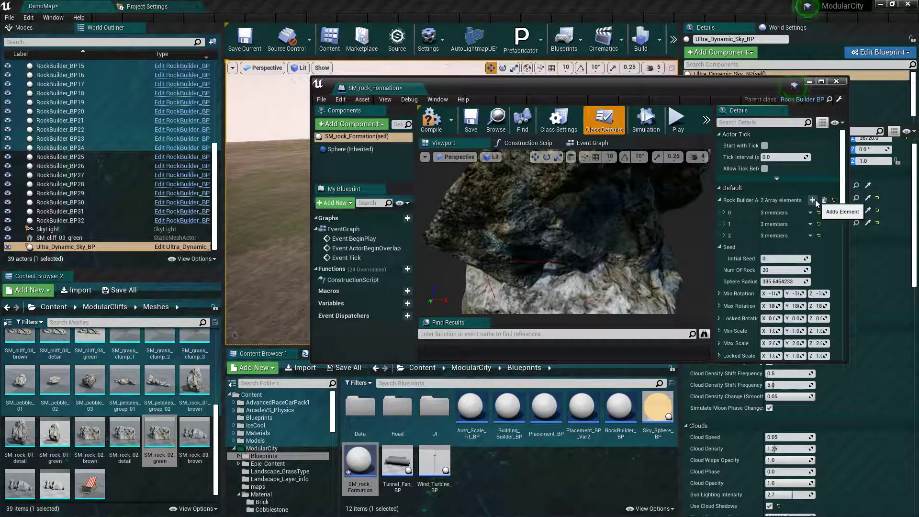
click(725, 224)
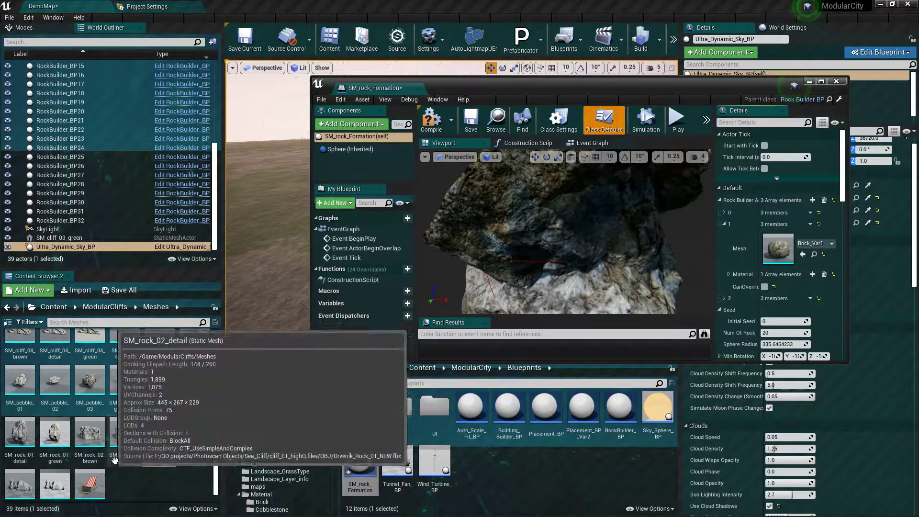
drag(115, 459, 776, 255)
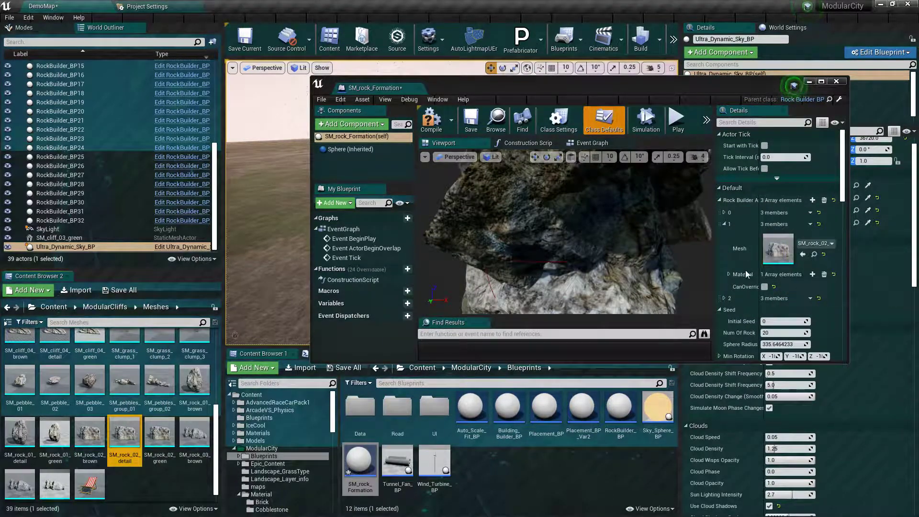
click(725, 298)
drag(100, 430, 778, 325)
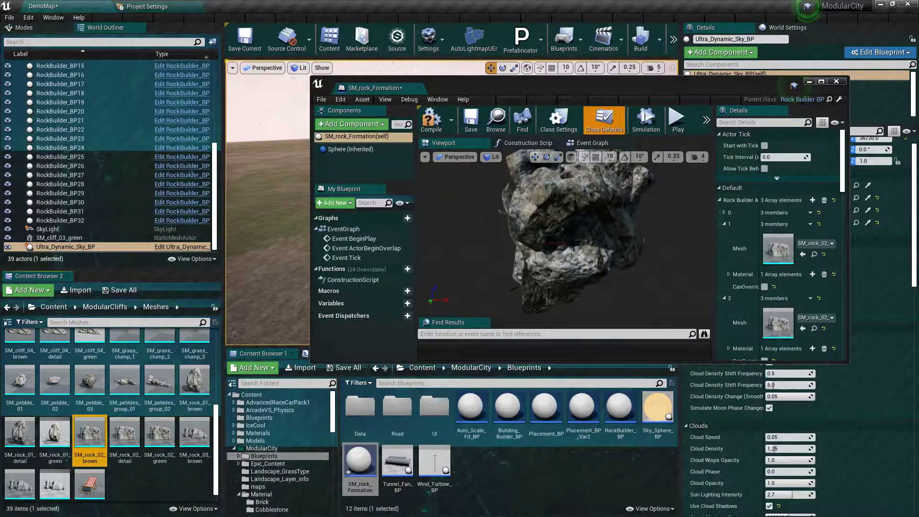
drag(393, 91, 242, 6)
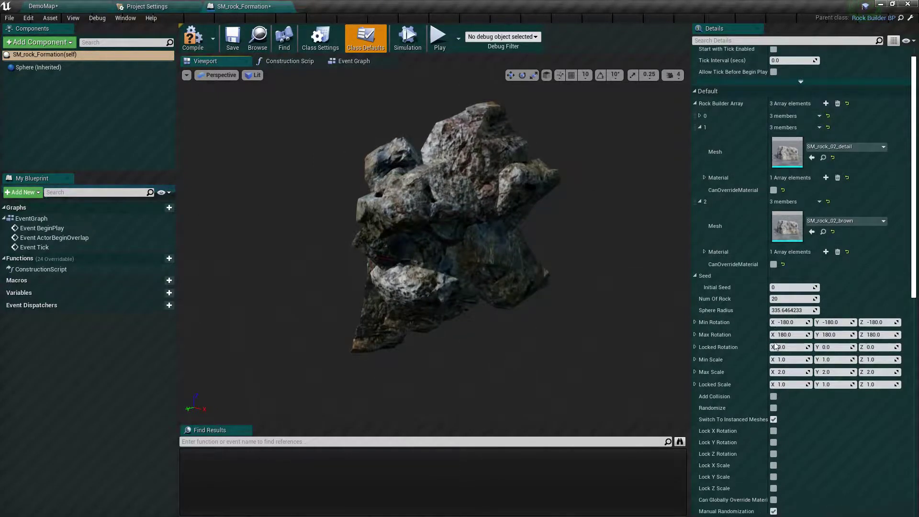
Step: Tick Lock X Rotation and Lock Y Rotation for the rocks
scroll(754, 424, down, 3)
click(774, 385)
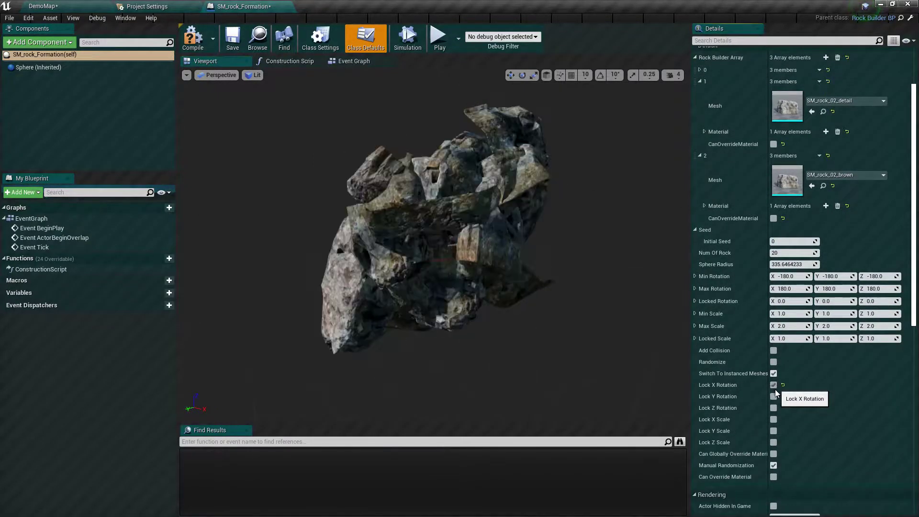
click(774, 397)
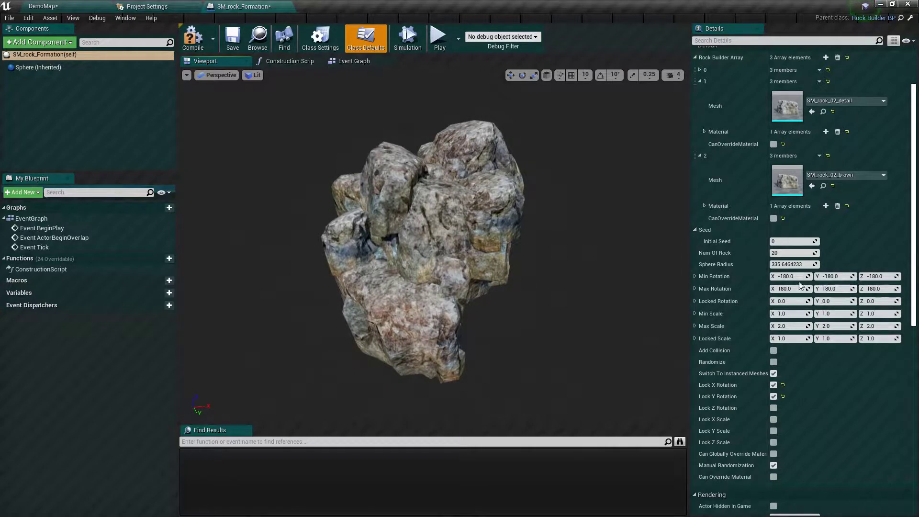
Step: Turn on Add Collision, tick Randomize and redo it, then return to Class Defaults
scroll(803, 408, up, 2)
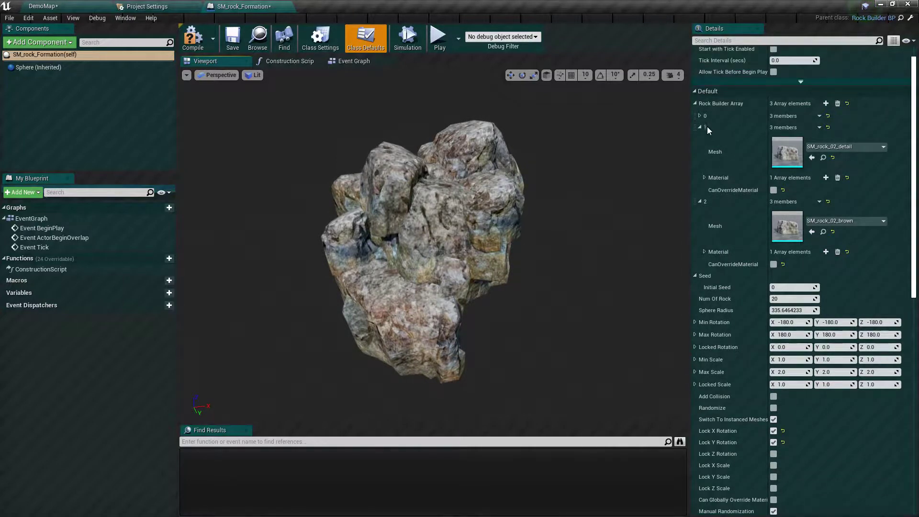
click(695, 103)
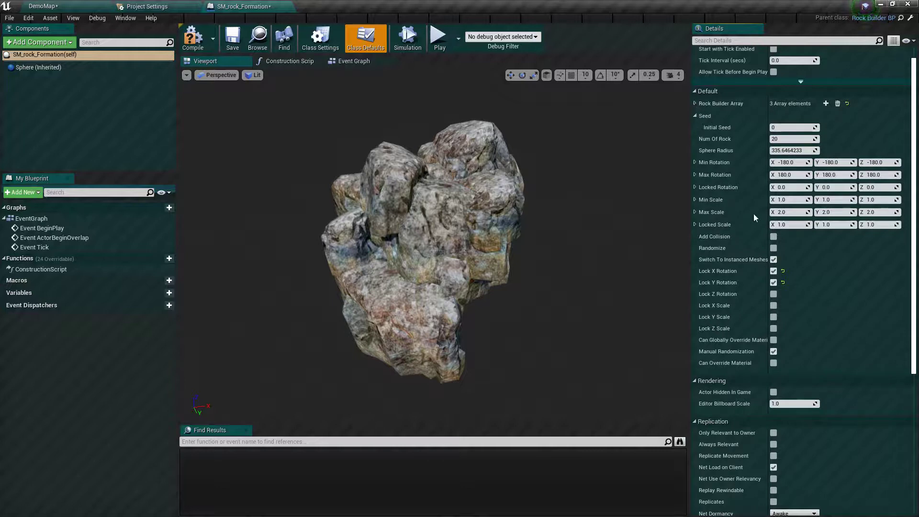
click(773, 237)
click(774, 260)
click(774, 248)
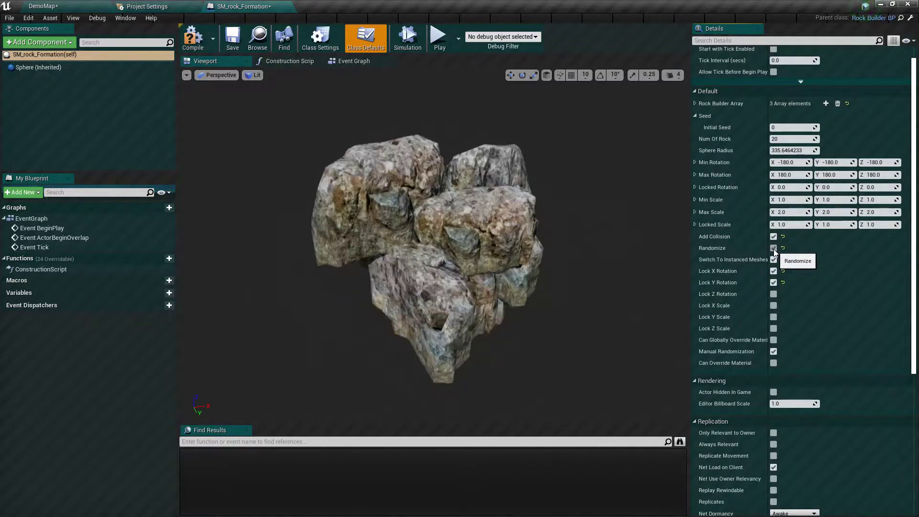
drag(590, 268, 592, 272)
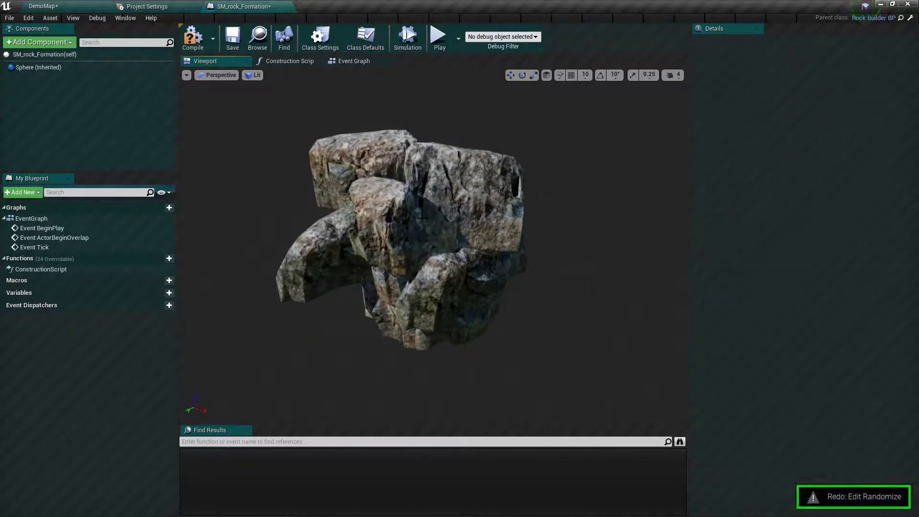
key(ctrl+y)
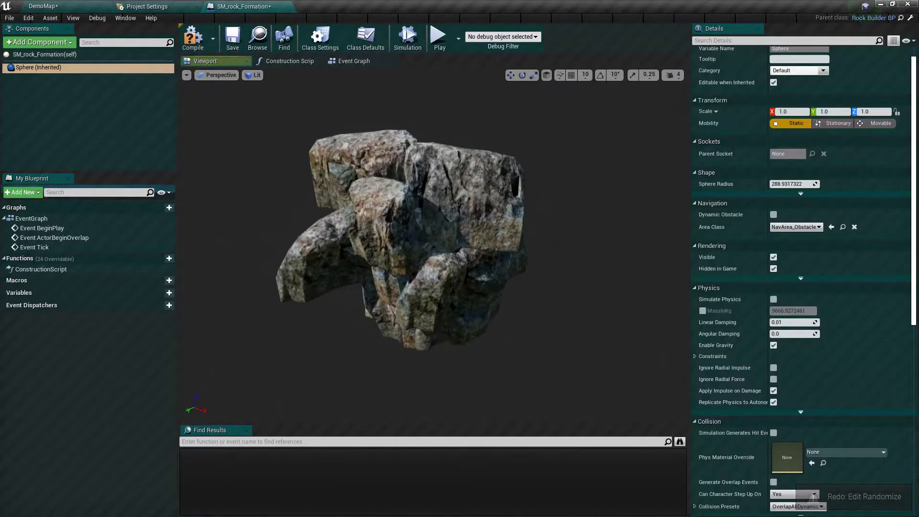
click(131, 132)
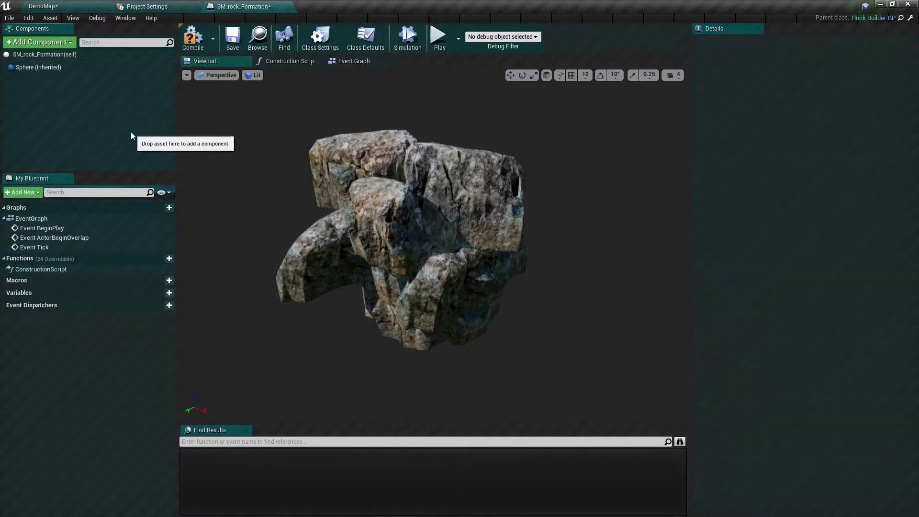
click(42, 54)
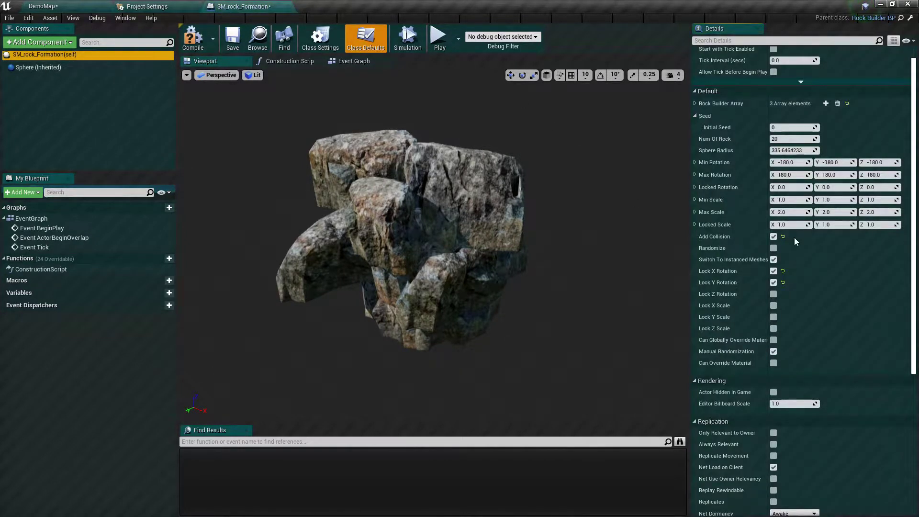
click(791, 150)
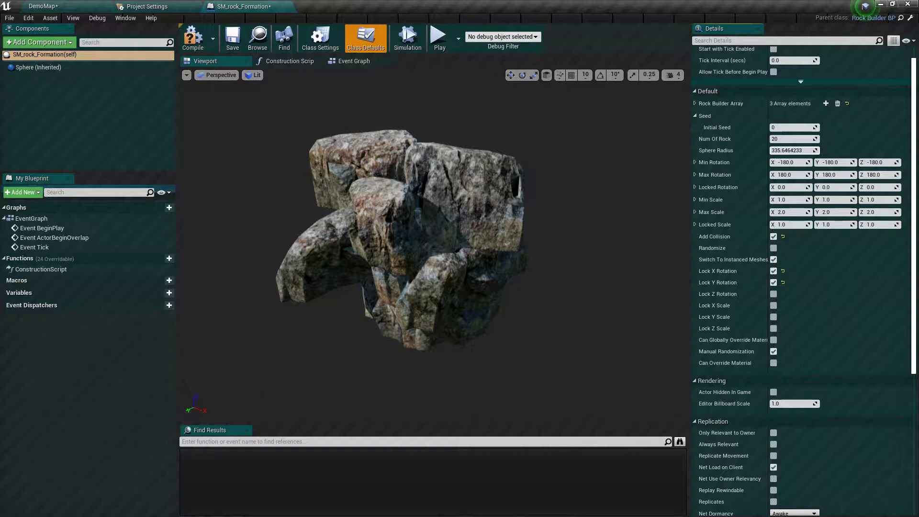
Step: Adjust the sphere radius, untick Add Collision, and try 10 then 20 rocks
drag(791, 151, 790, 158)
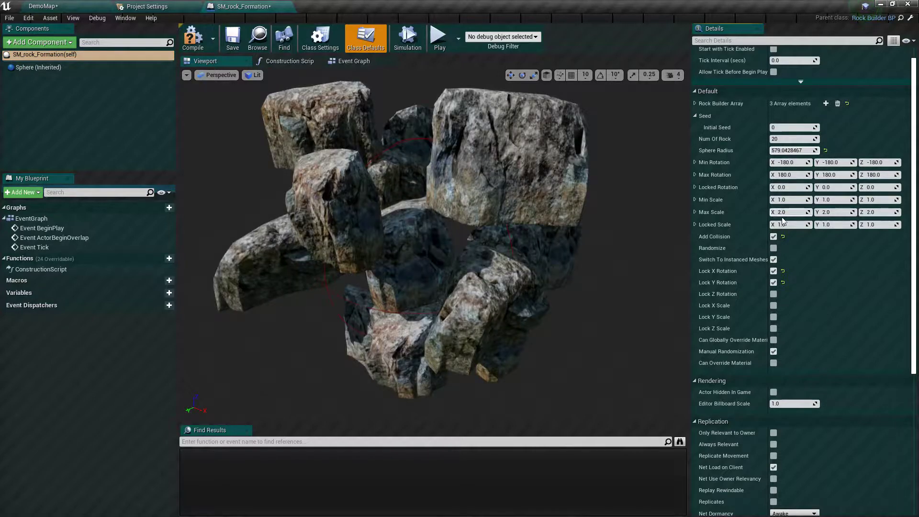
click(775, 237)
drag(803, 151, 785, 150)
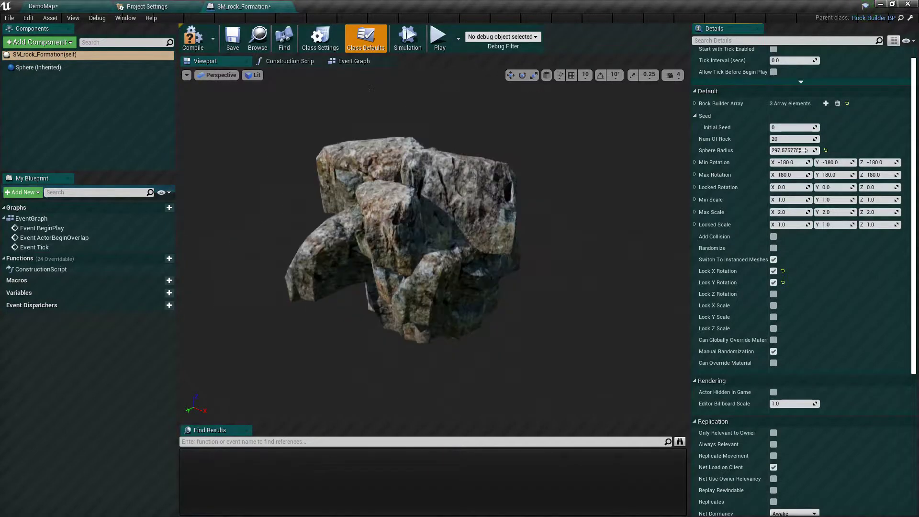
text(10)
key(Return)
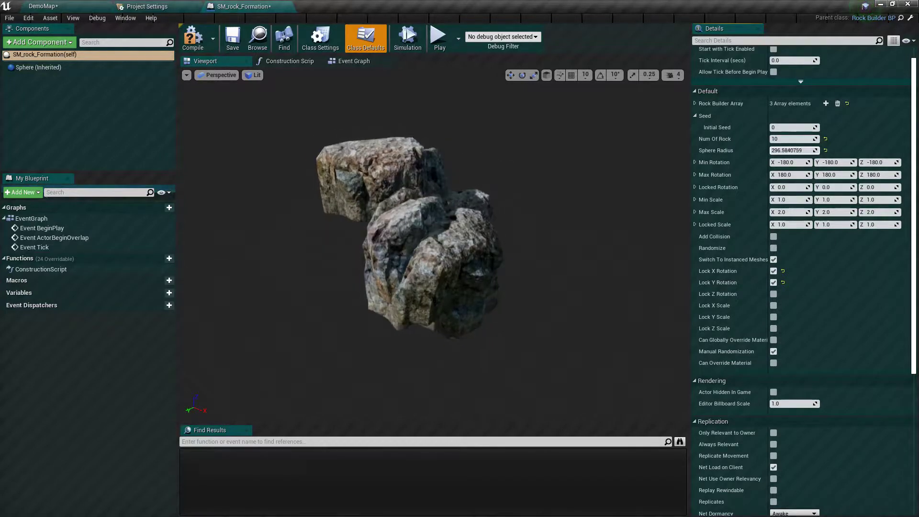
drag(798, 150, 803, 150)
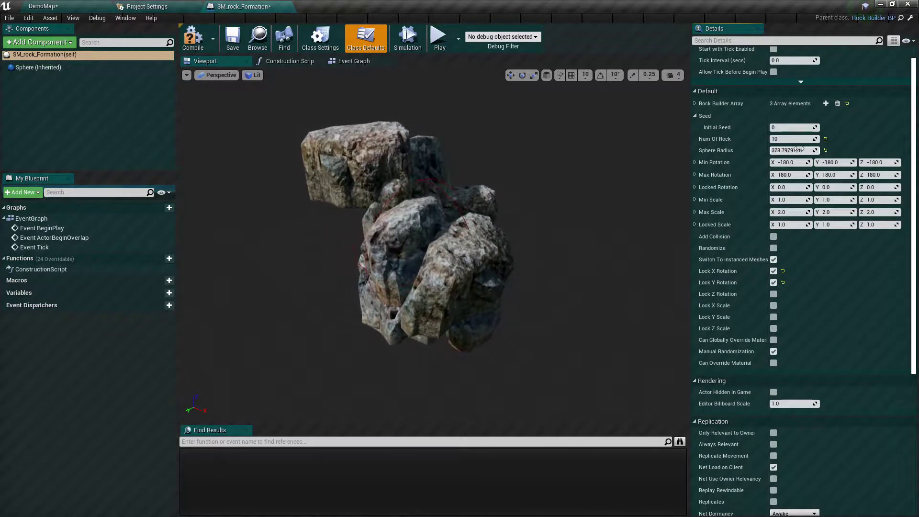
text(20)
key(Return)
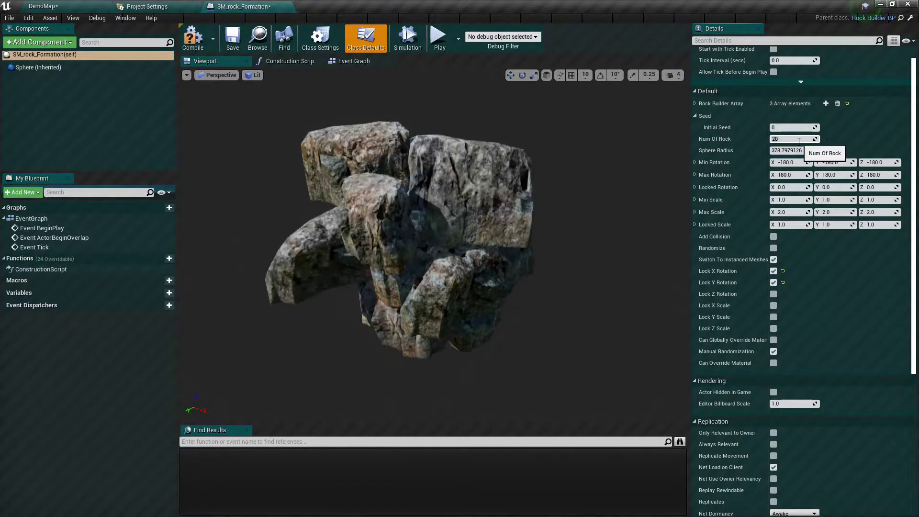
drag(431, 287, 479, 287)
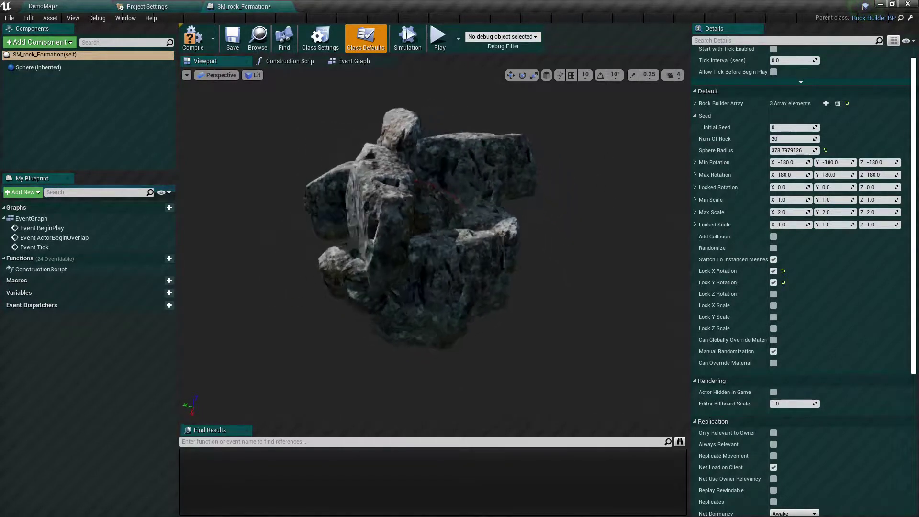
drag(575, 207, 614, 206)
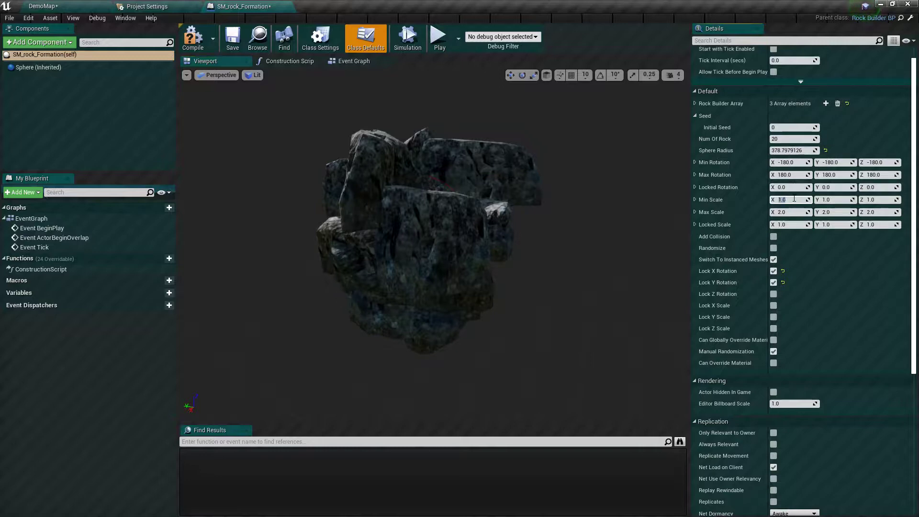
text(.3)
Step: Set Min Scale to 3, 3, 3 and Max Scale to 5, 5, 5
key(Return)
click(838, 199)
key(Tab)
text(3)
key(Tab)
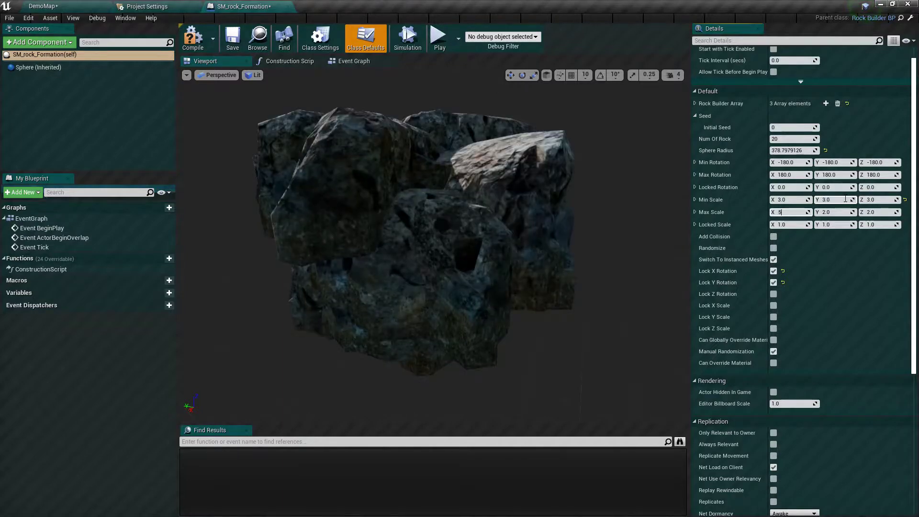
key(Tab)
text(5)
key(Tab)
text(5.0)
key(Return)
right_drag(431, 240, 417, 253)
Step: Reduce Num Of Rock to 5, randomize the arrangement twice, and compile the blueprint
click(799, 140)
key(Return)
mouse_move(793, 150)
mouse_down()
mouse_move(824, 151)
mouse_move(785, 151)
mouse_up()
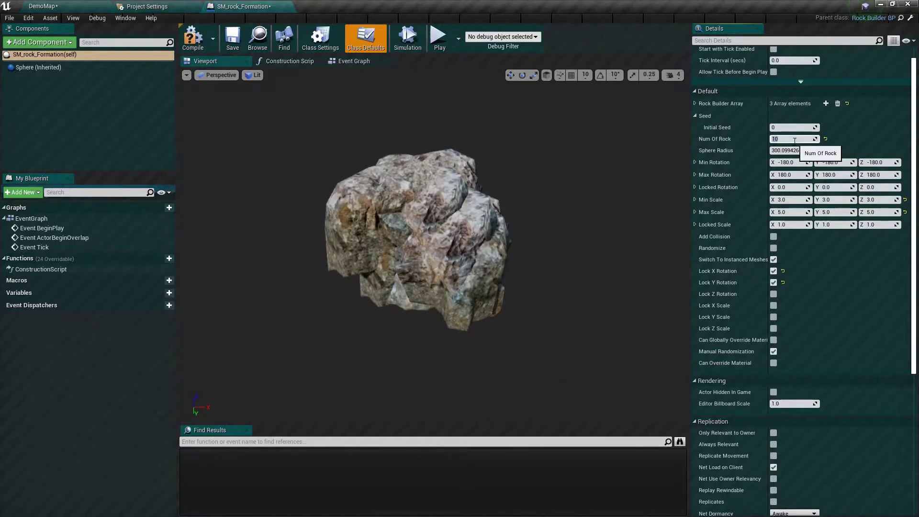
key(Return)
mouse_move(622, 177)
mouse_down()
mouse_move(565, 187)
mouse_move(659, 170)
mouse_up()
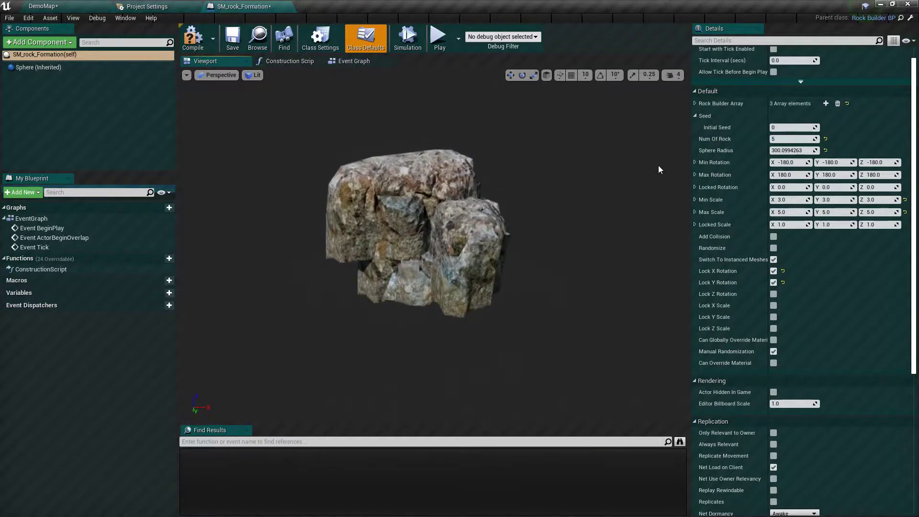
click(773, 249)
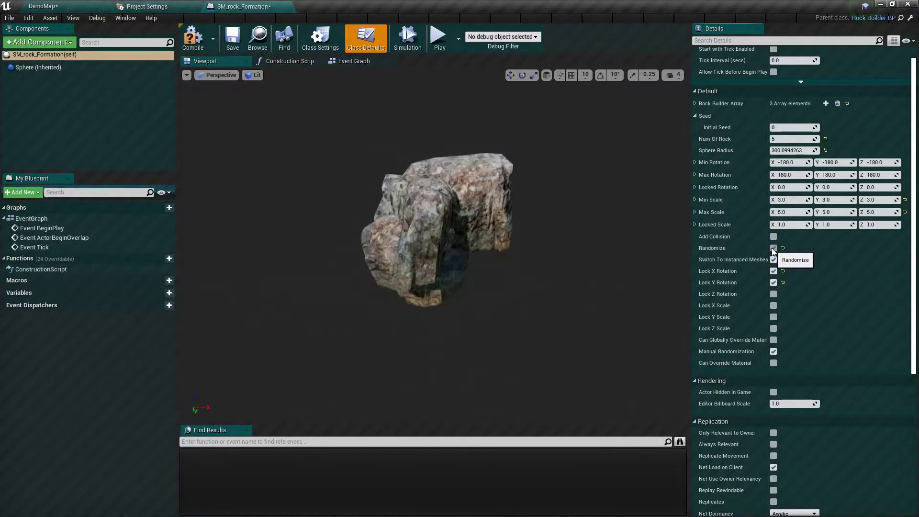
click(774, 248)
drag(599, 249, 503, 249)
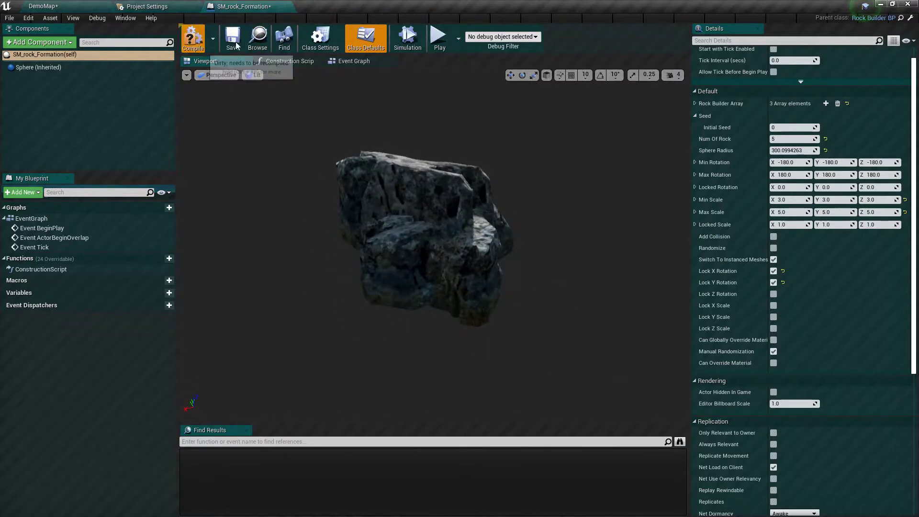
click(199, 41)
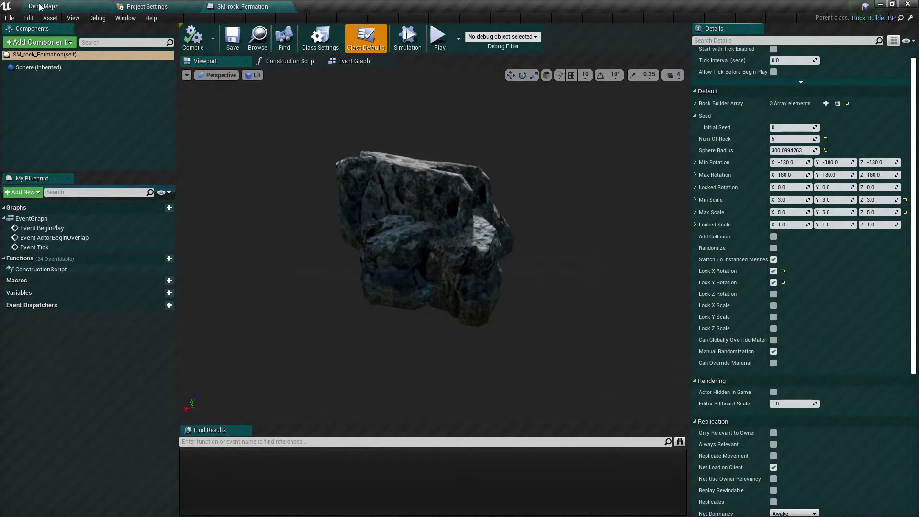
Step: Drop SM_rock_Formation onto the DemoMap landscape and Alt-drag duplicates beside it
click(25, 6)
drag(360, 461, 381, 273)
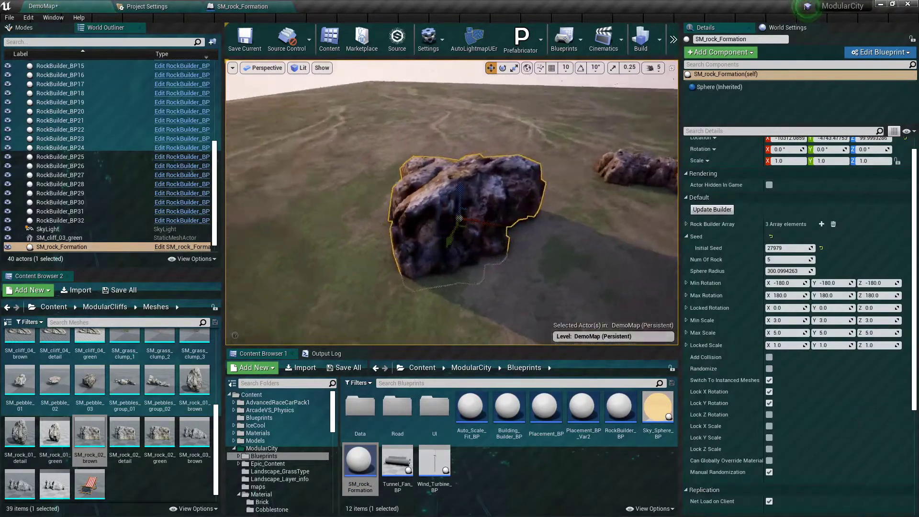
alt+drag(471, 227, 334, 215)
scroll(387, 219, up, 2)
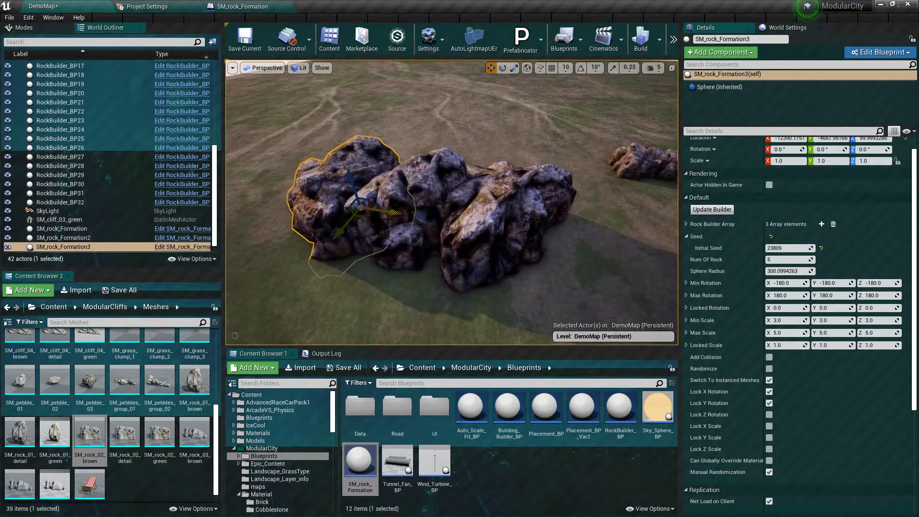
mouse_move(368, 215)
alt+mouse_down()
mouse_move(319, 215)
mouse_move(436, 245)
mouse_move(444, 268)
alt+mouse_up()
scroll(366, 206, down, 2)
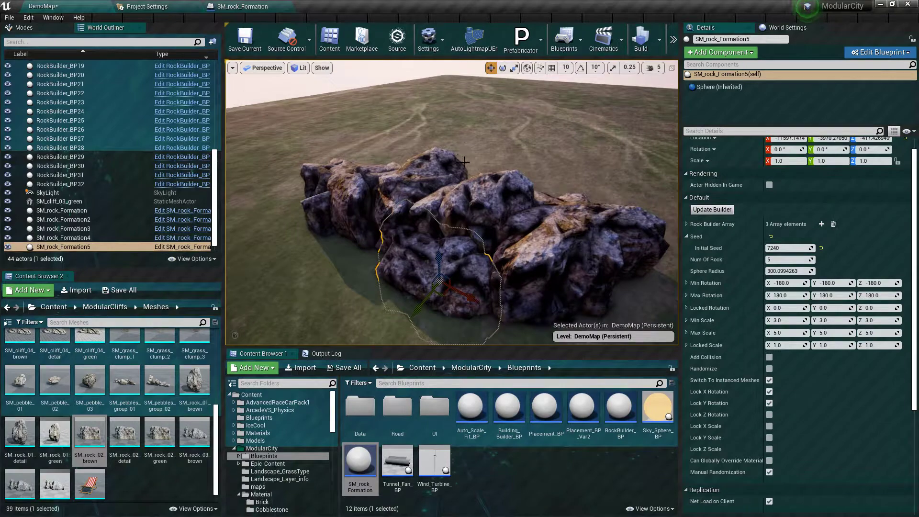
Step: Select the Ultra_Dynamic_Sky_BP actor, view the rocks from above, and bring up the placeable actors list
click(468, 154)
right_drag(468, 153, 468, 154)
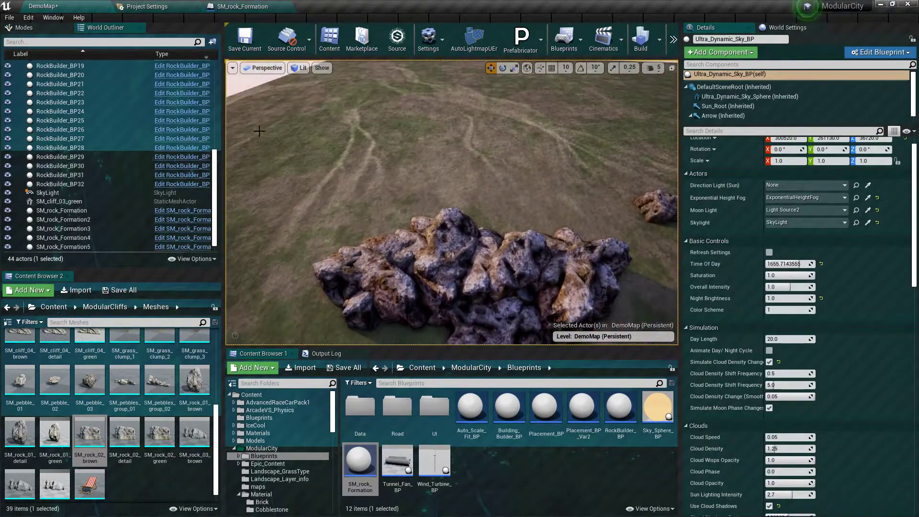
click(21, 28)
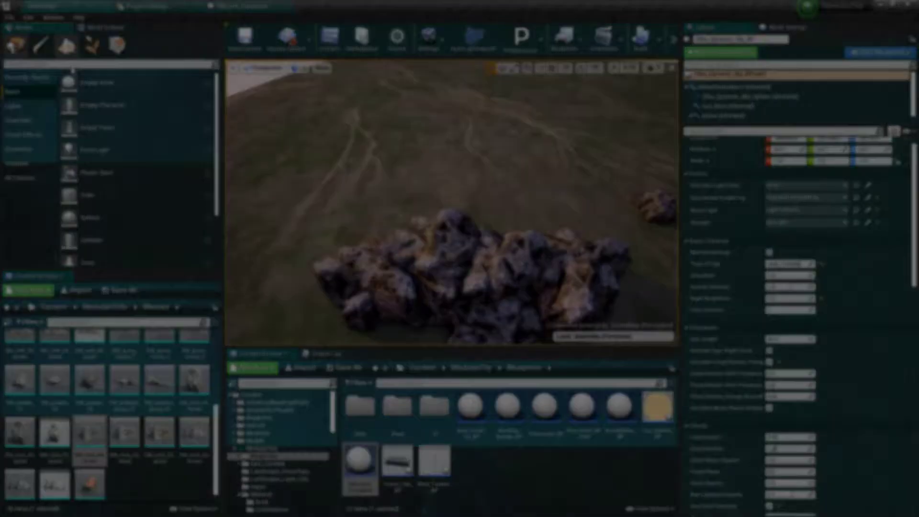